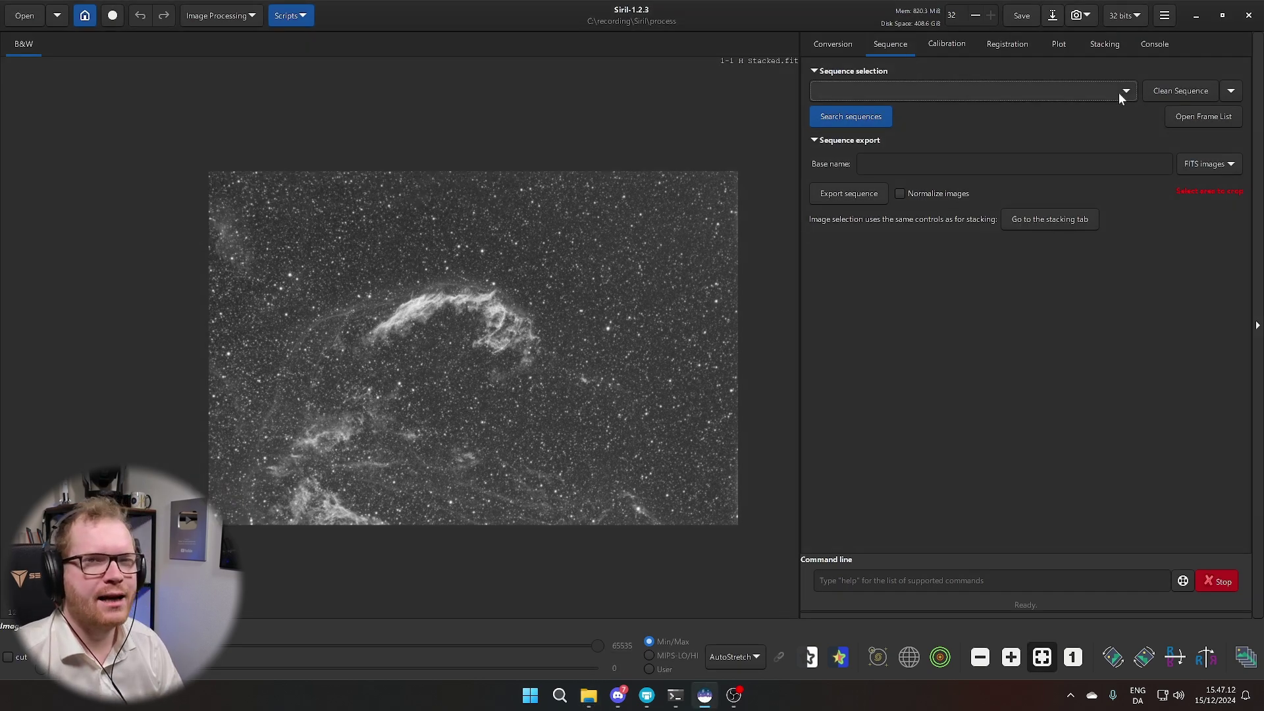
- Load the pp_12O_.seq sequence from the sequence dropdown
click(1120, 94)
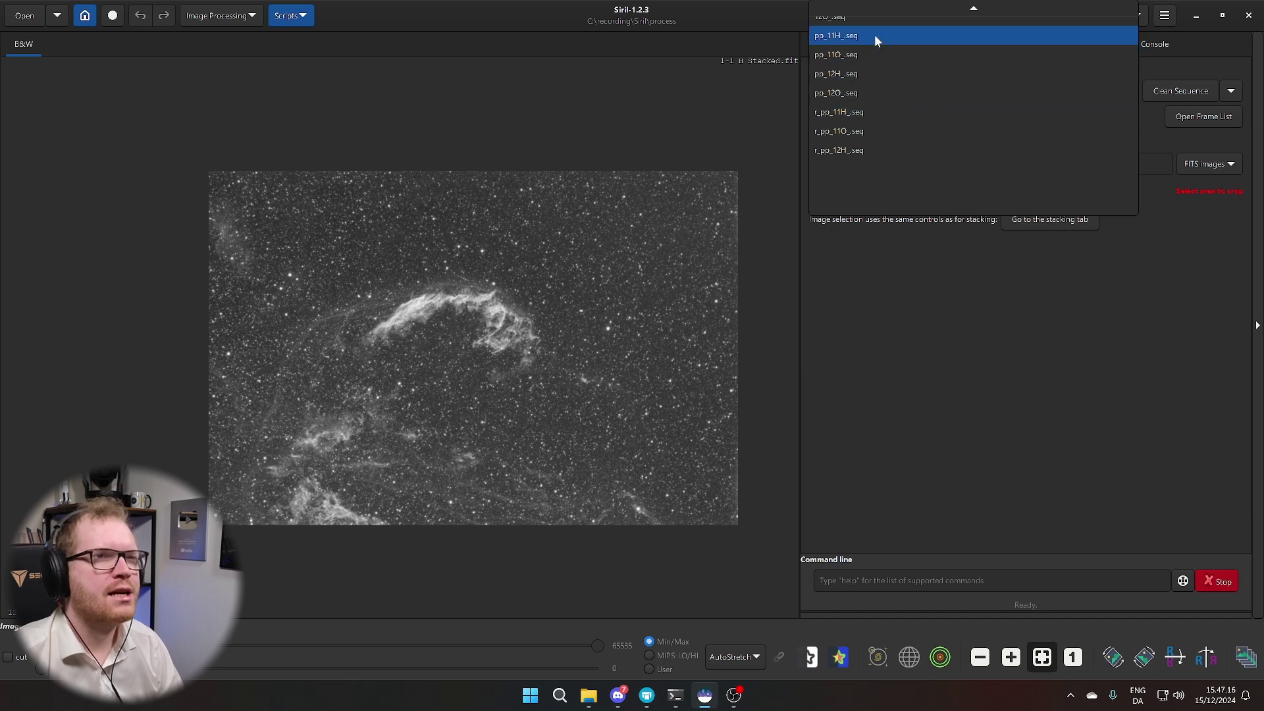
click(861, 92)
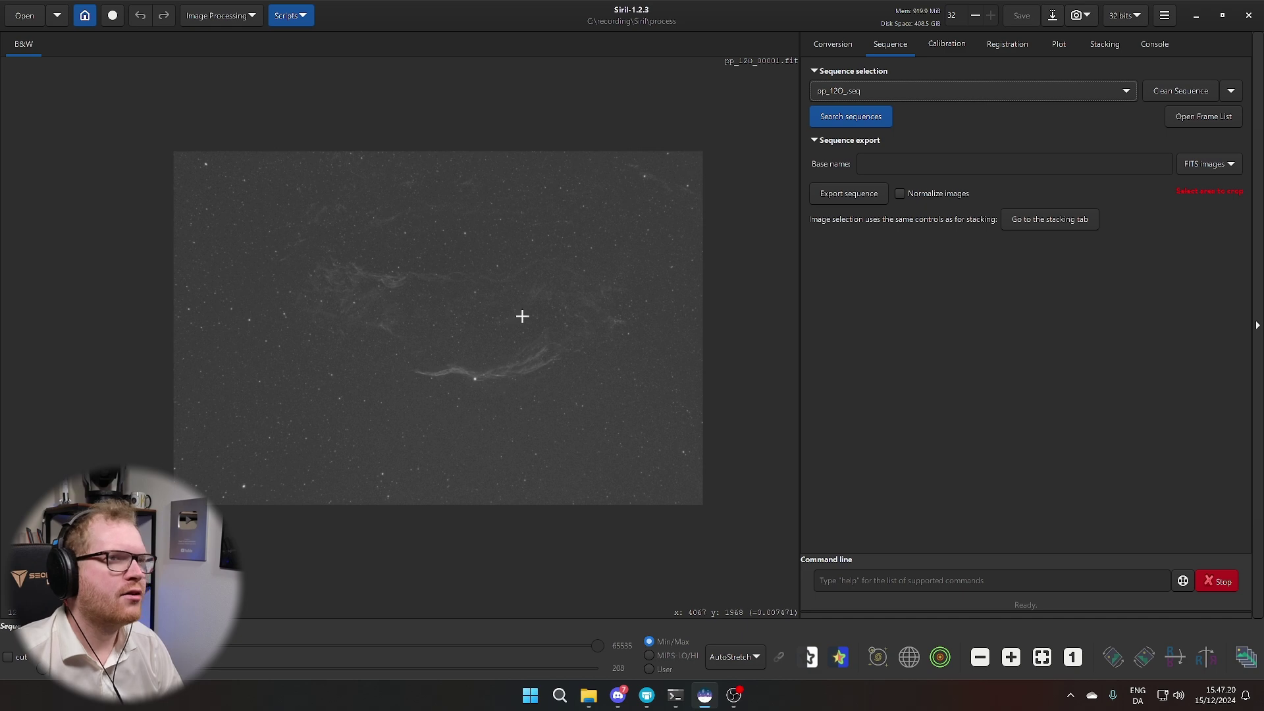
- Step through frames 2 to 24 of the pp_12O_ frame list to check their quality
click(1176, 116)
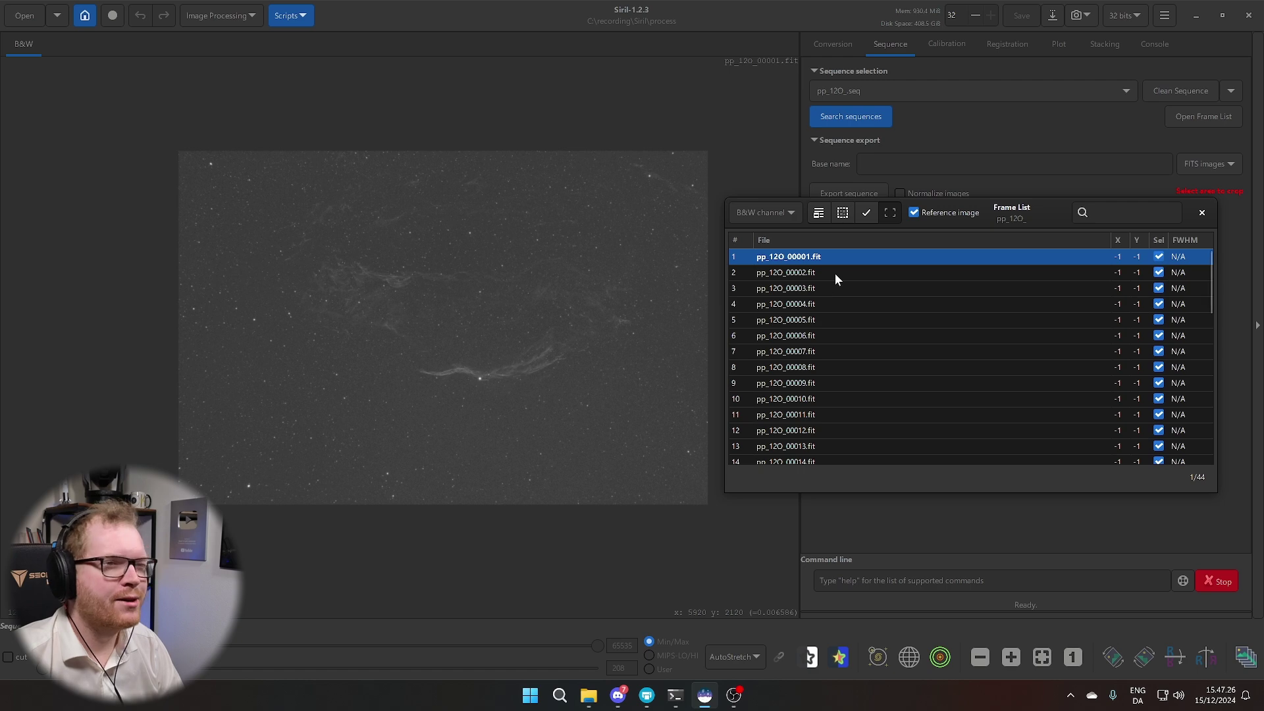
click(835, 274)
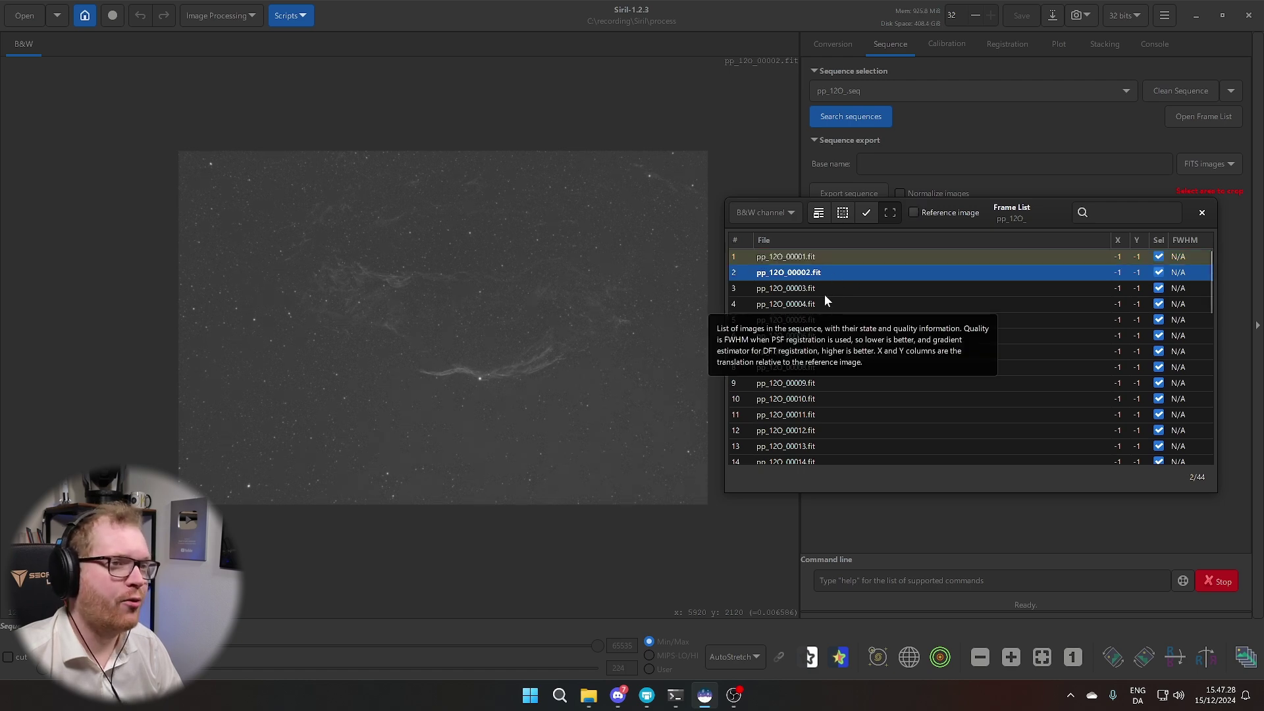
click(827, 289)
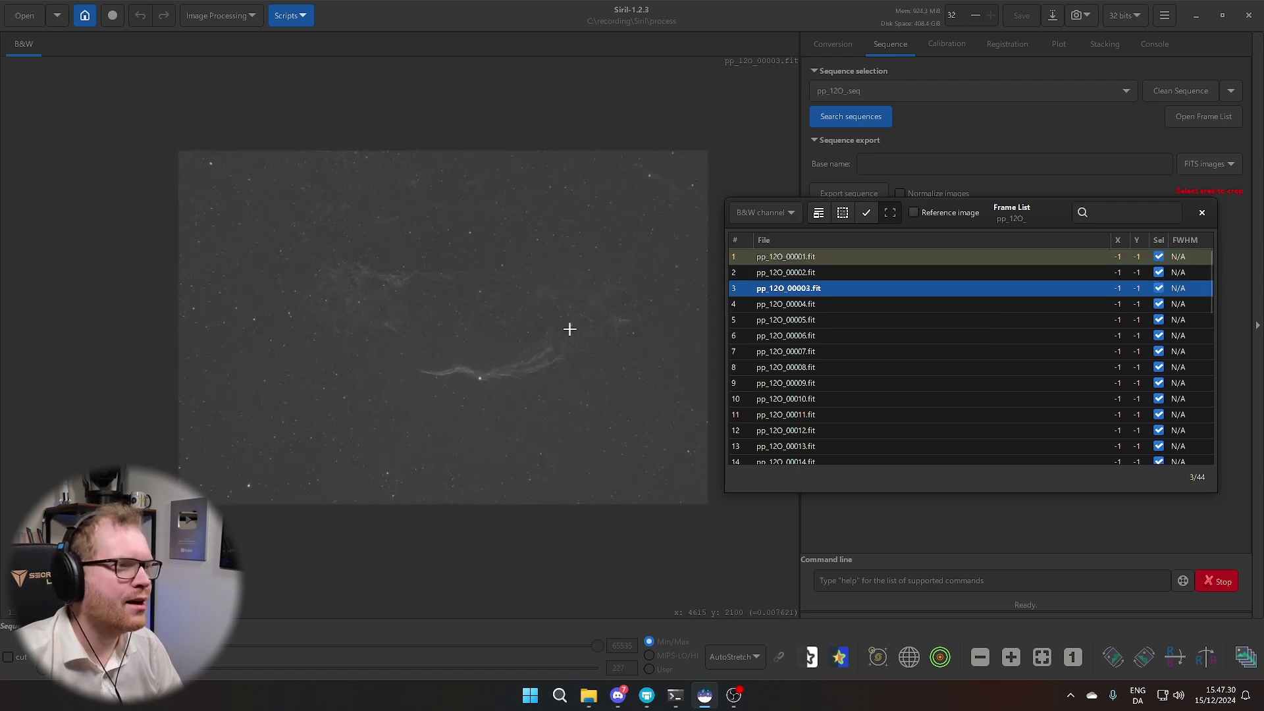
scroll(569, 329, up, 5)
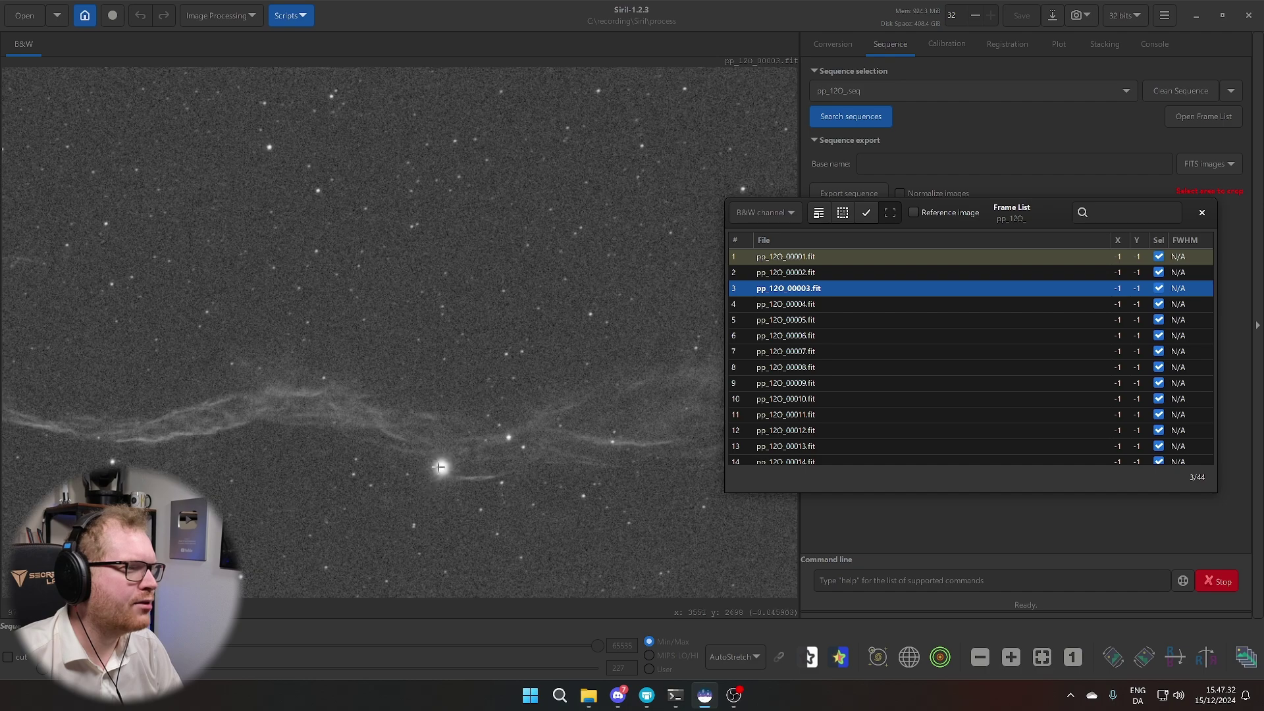
scroll(440, 466, down, 5)
click(797, 320)
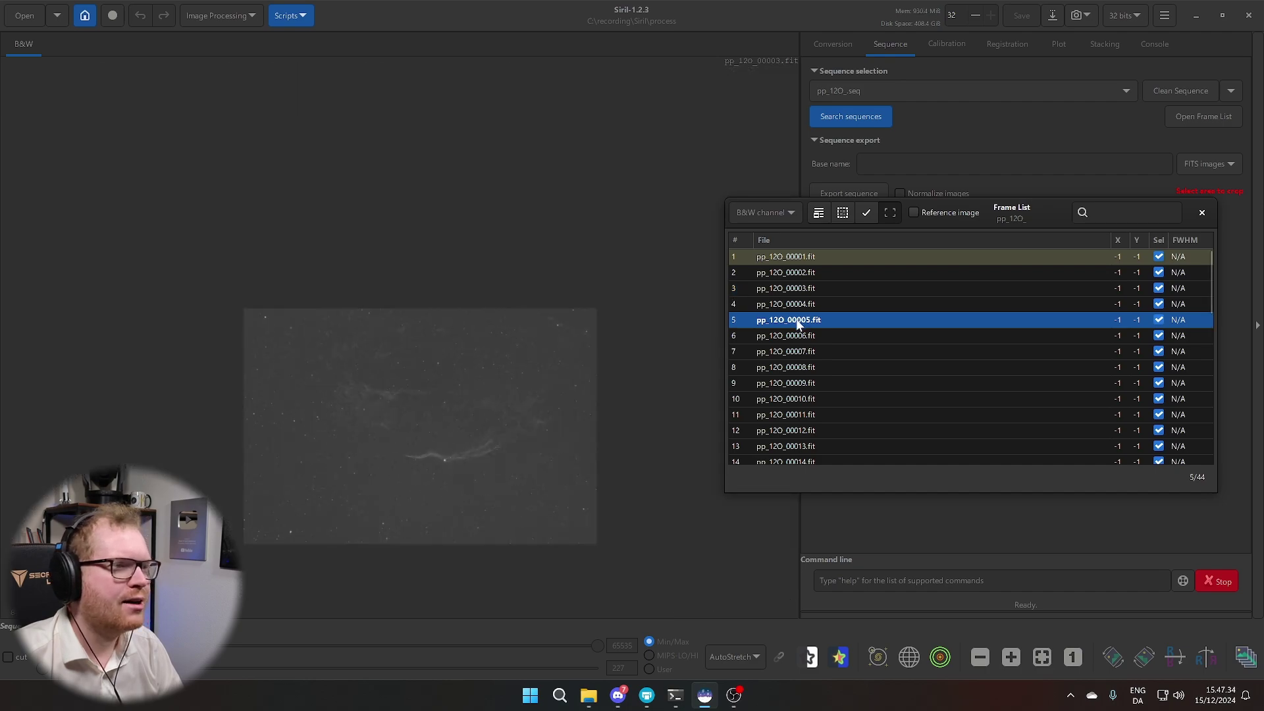
click(798, 372)
click(811, 427)
scroll(804, 439, down, 1)
click(786, 432)
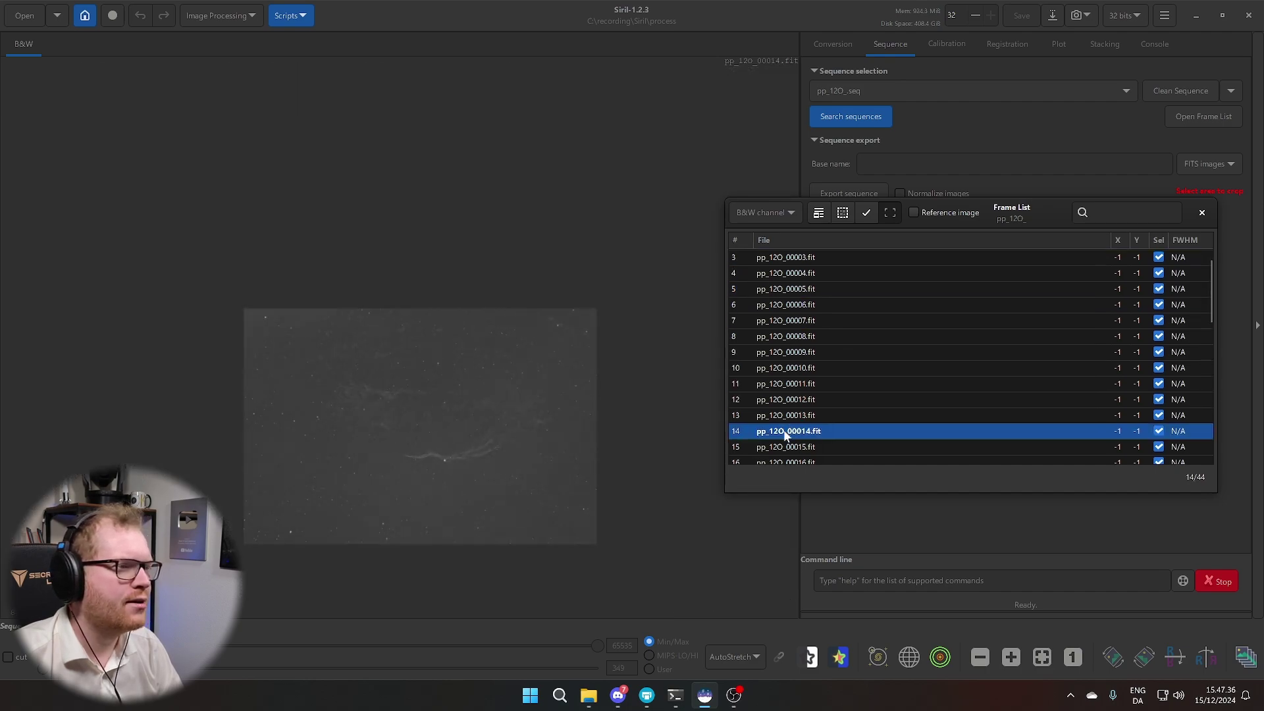
scroll(786, 432, down, 3)
click(783, 388)
click(777, 432)
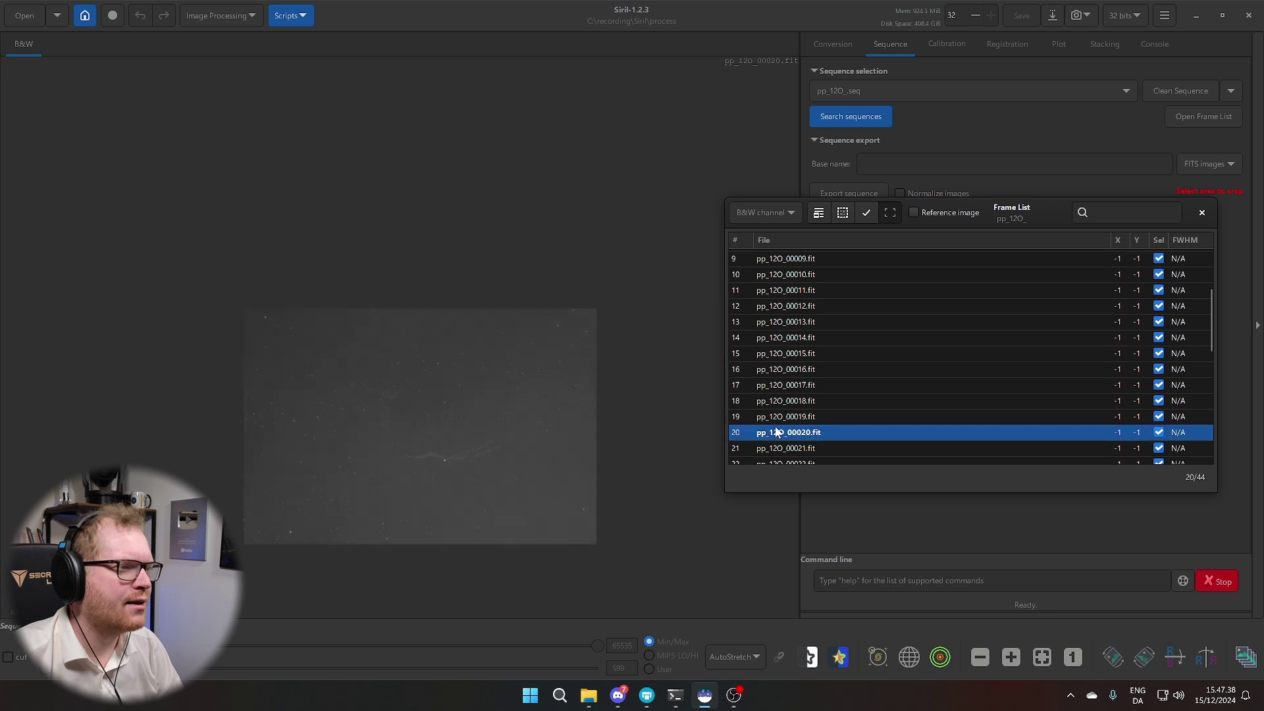
scroll(770, 424, down, 1)
click(774, 437)
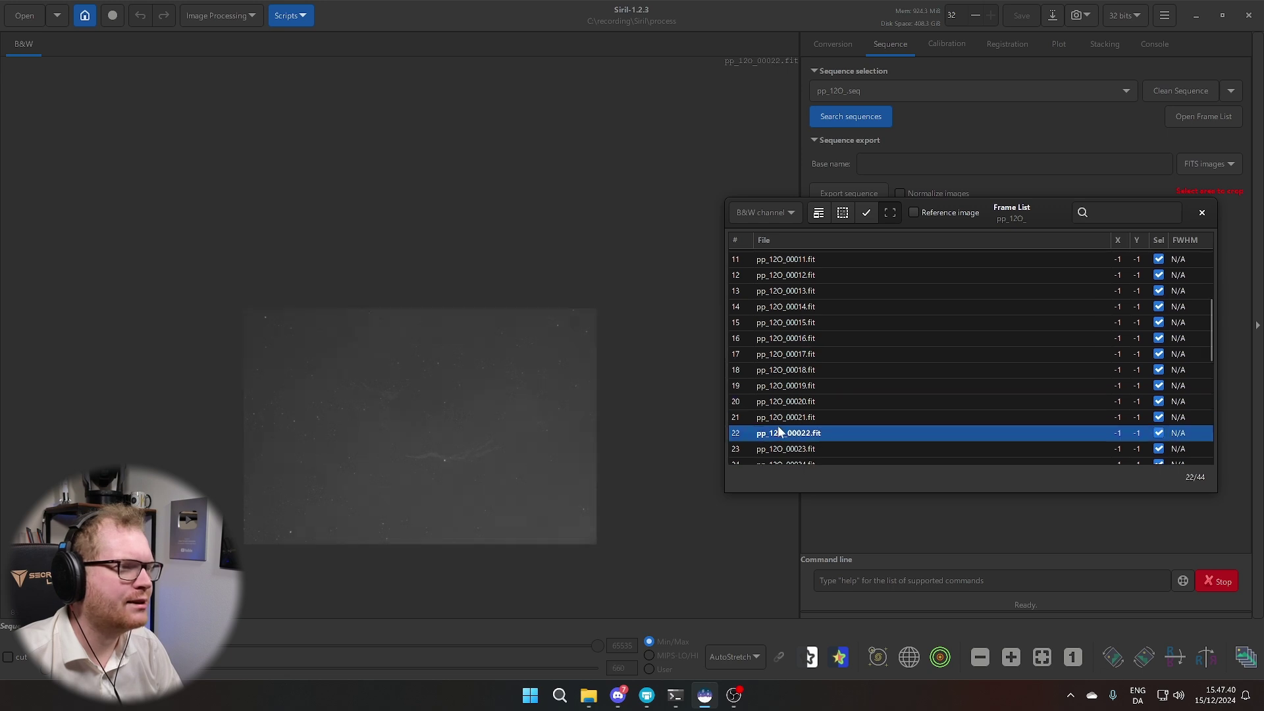
scroll(780, 432, down, 2)
click(784, 407)
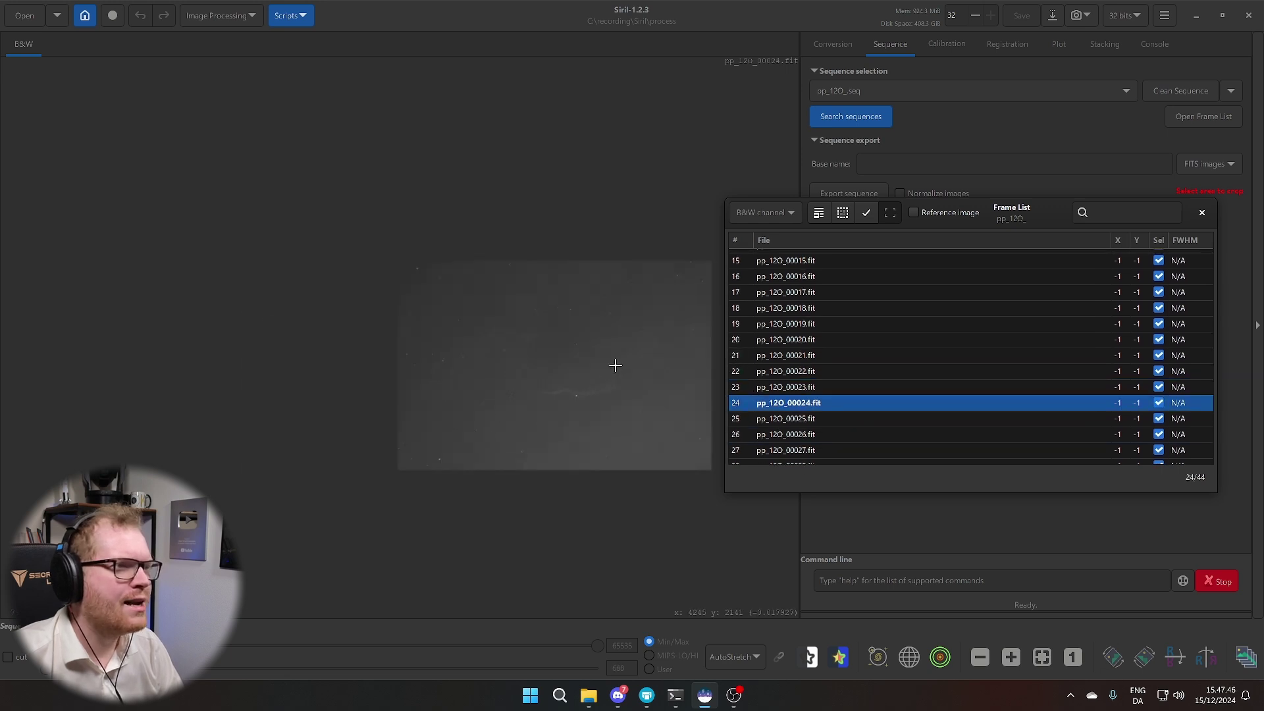
click(793, 388)
click(796, 373)
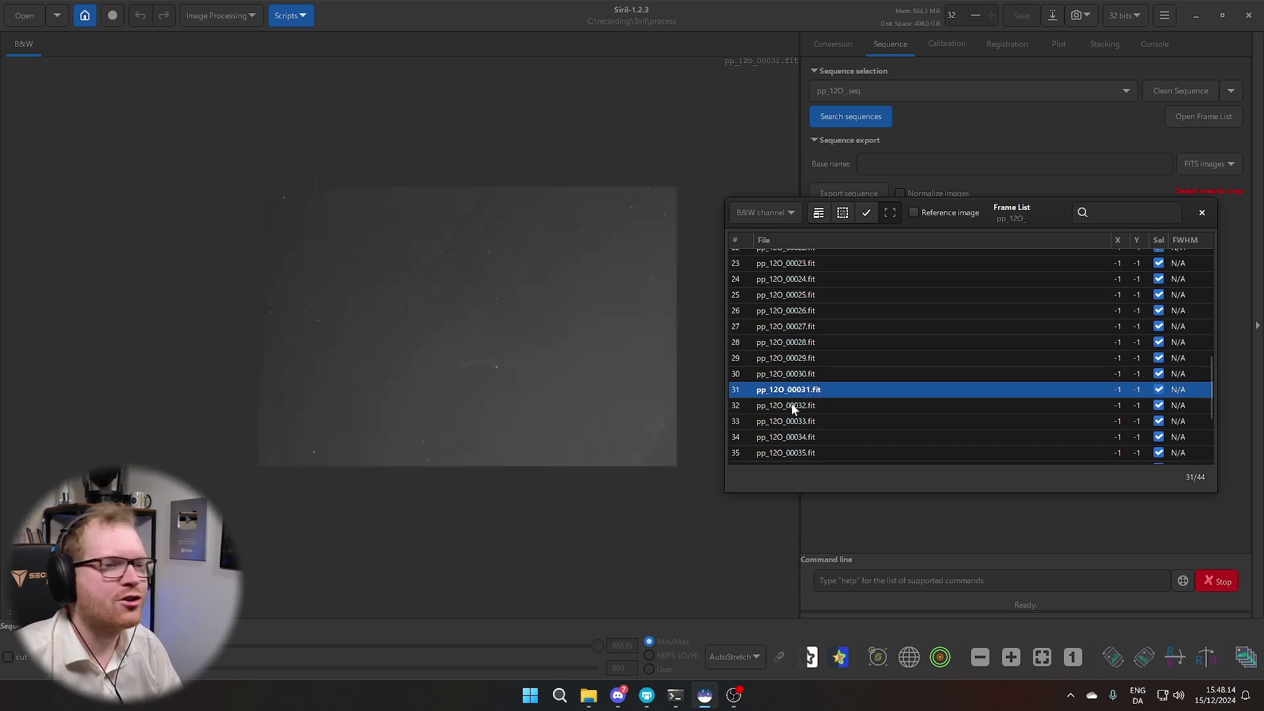
- Review frames 32 through 41 of the sequence
click(783, 405)
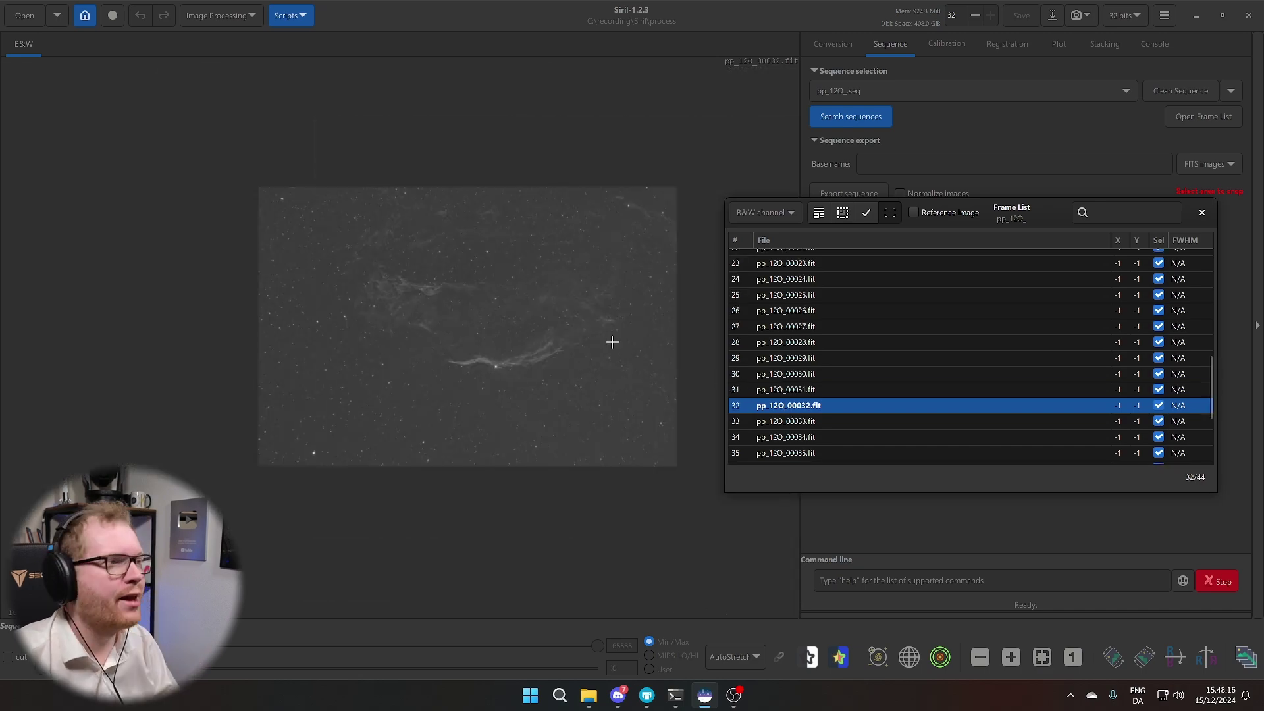
scroll(478, 268, up, 1)
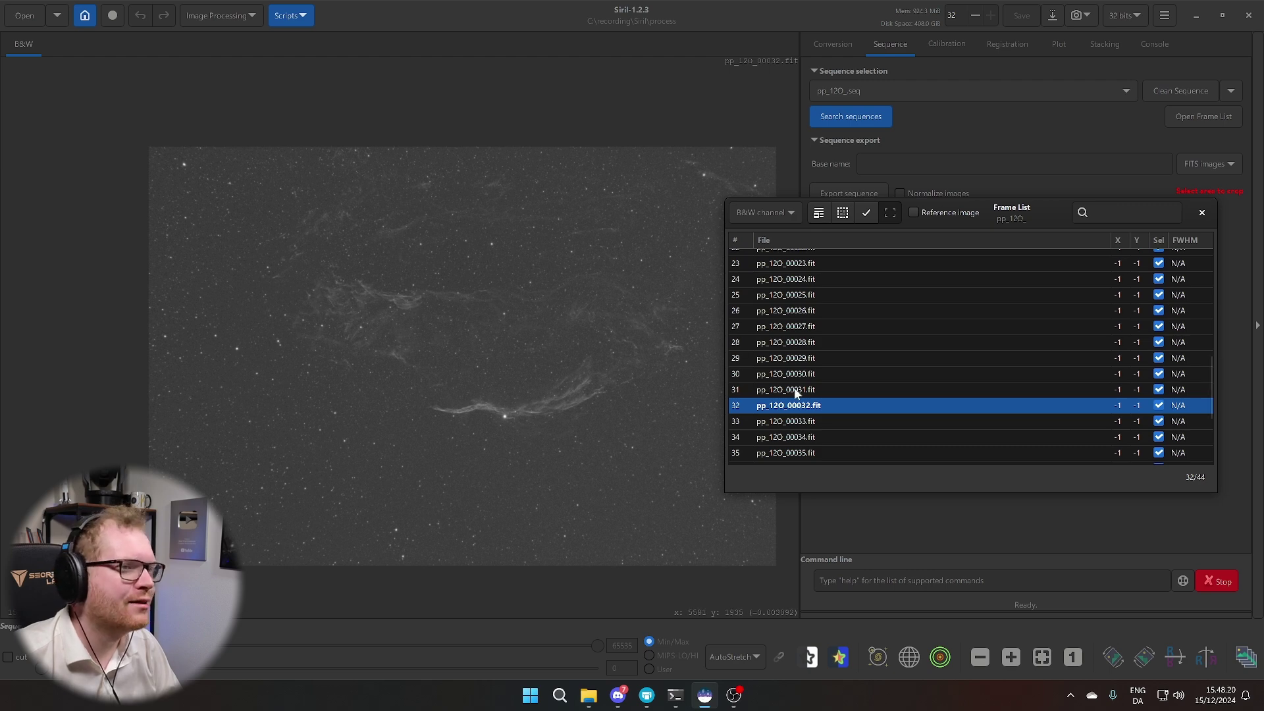
scroll(806, 401, down, 2)
scroll(816, 389, down, 1)
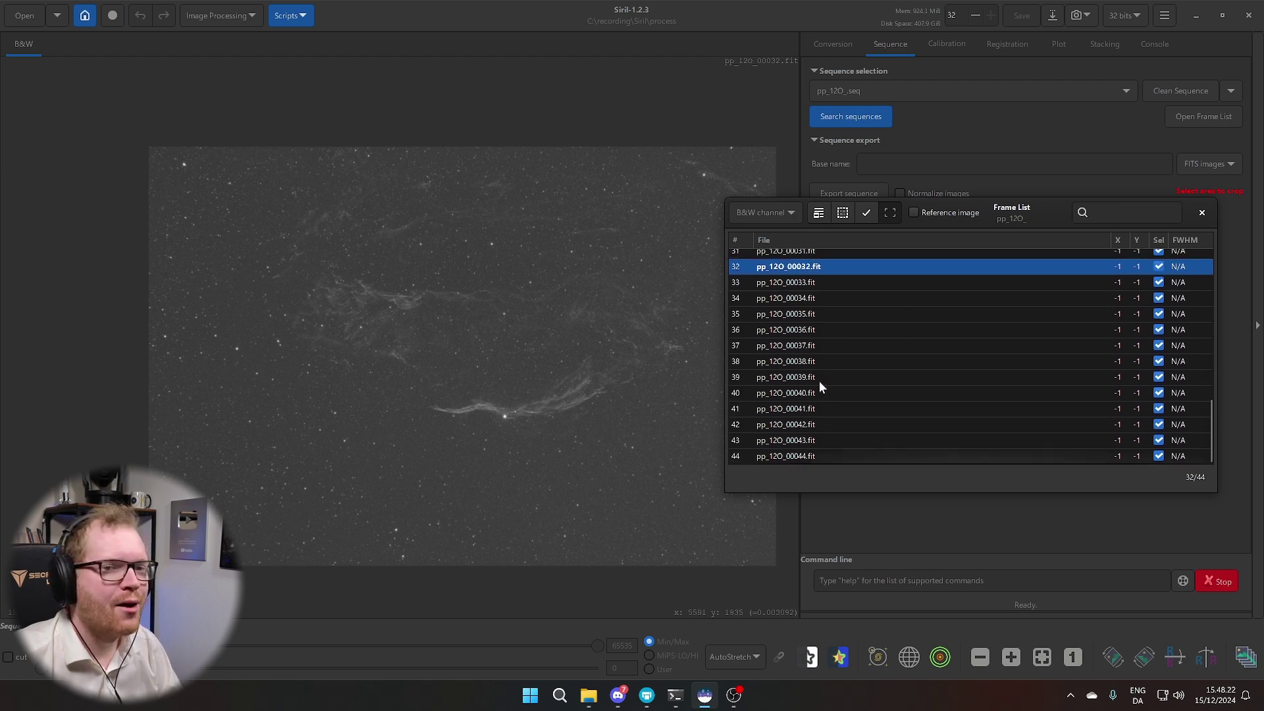
scroll(819, 376, up, 1)
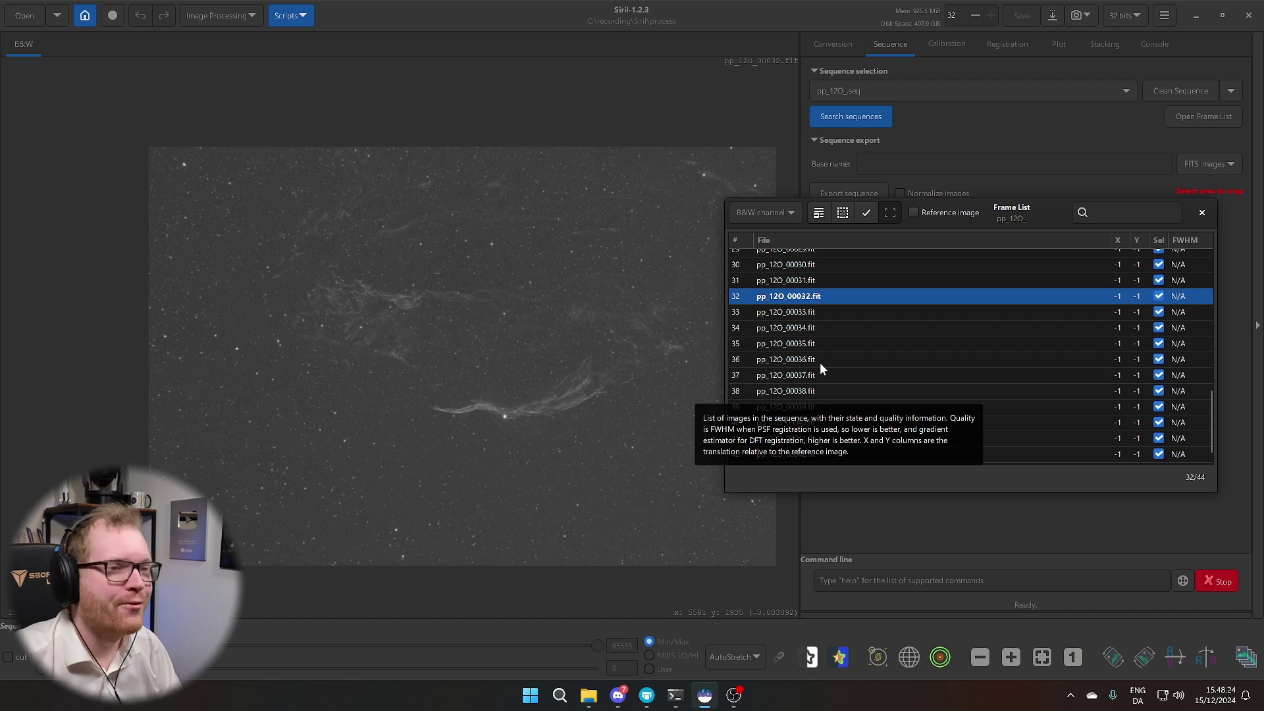
scroll(820, 362, down, 1)
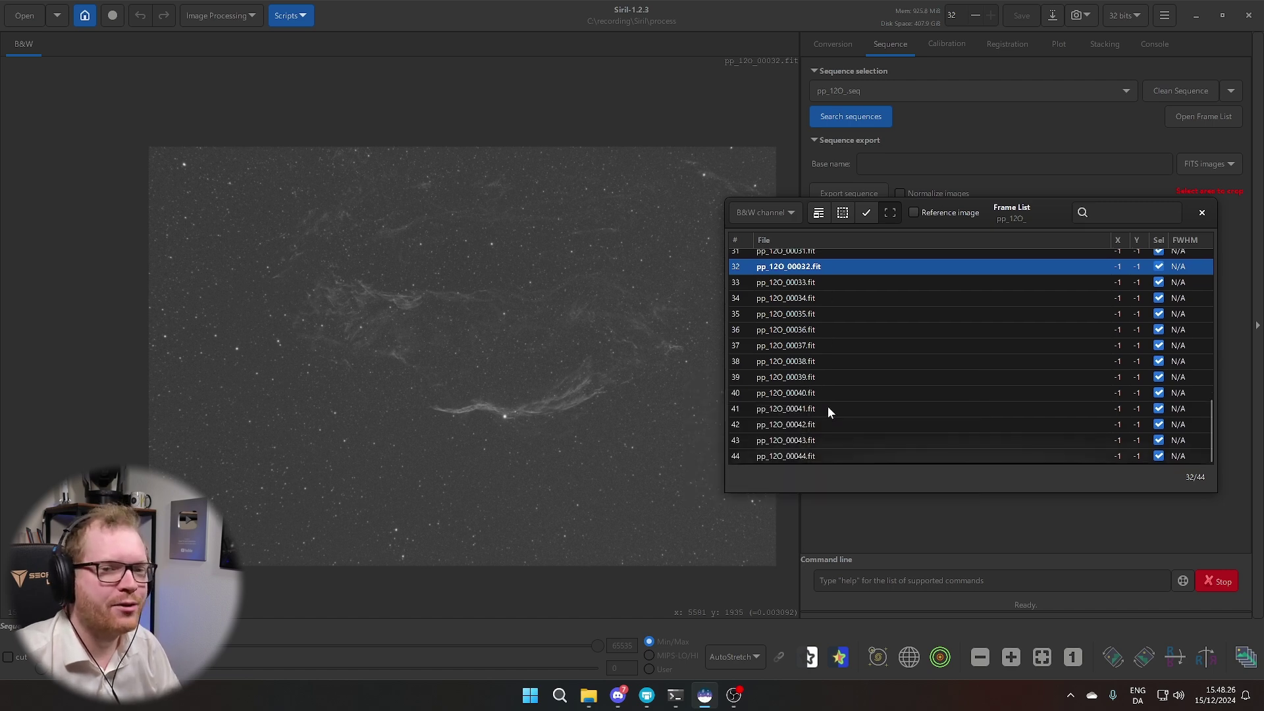
click(800, 365)
click(798, 385)
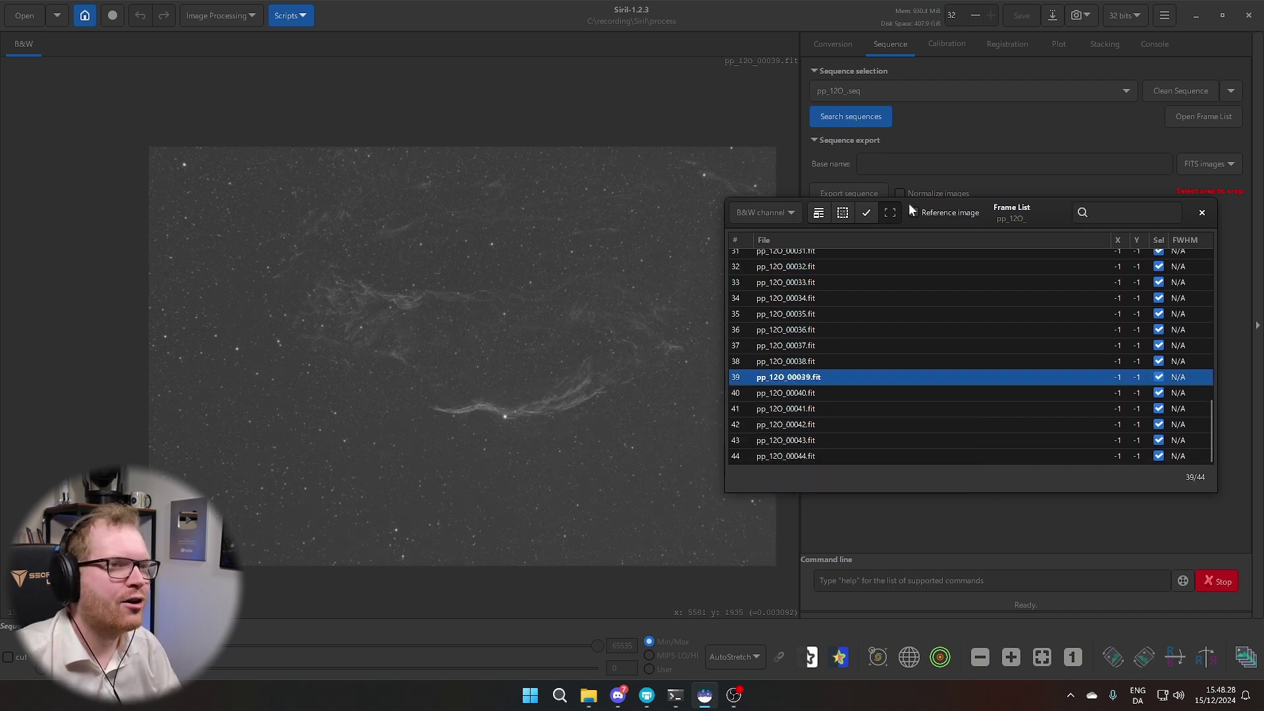
drag(1043, 207, 1133, 192)
click(867, 374)
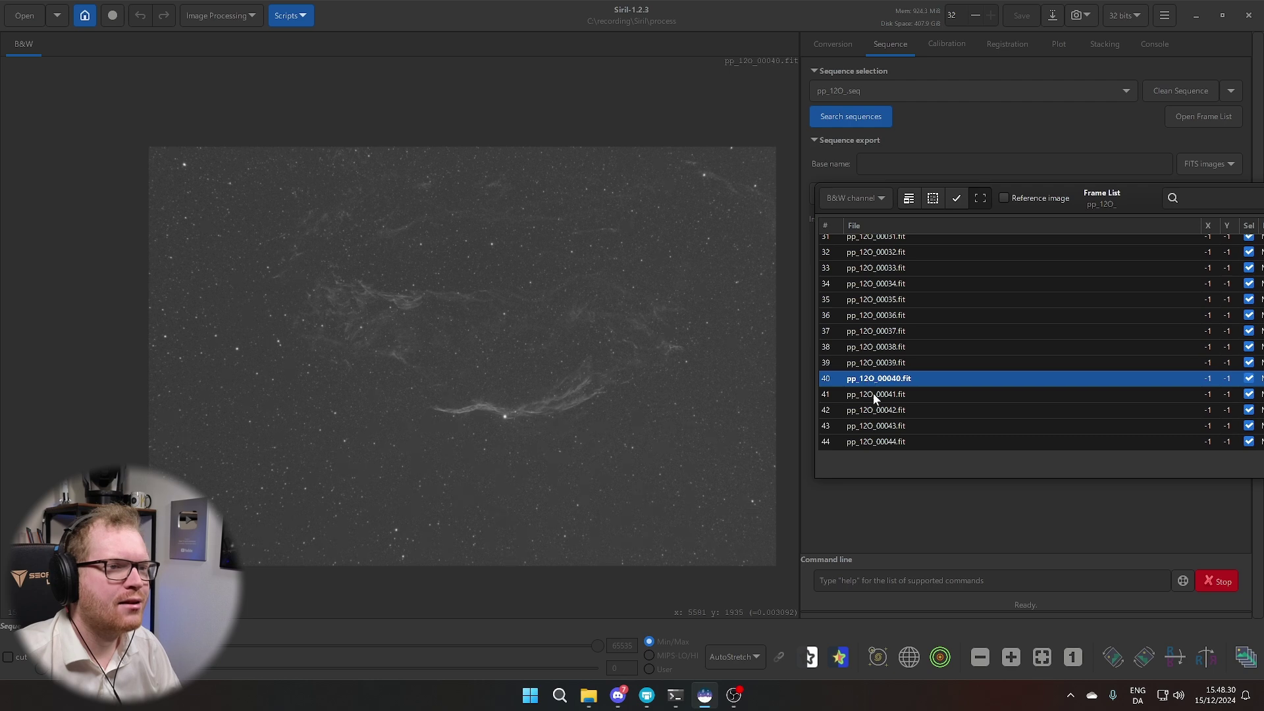
click(872, 393)
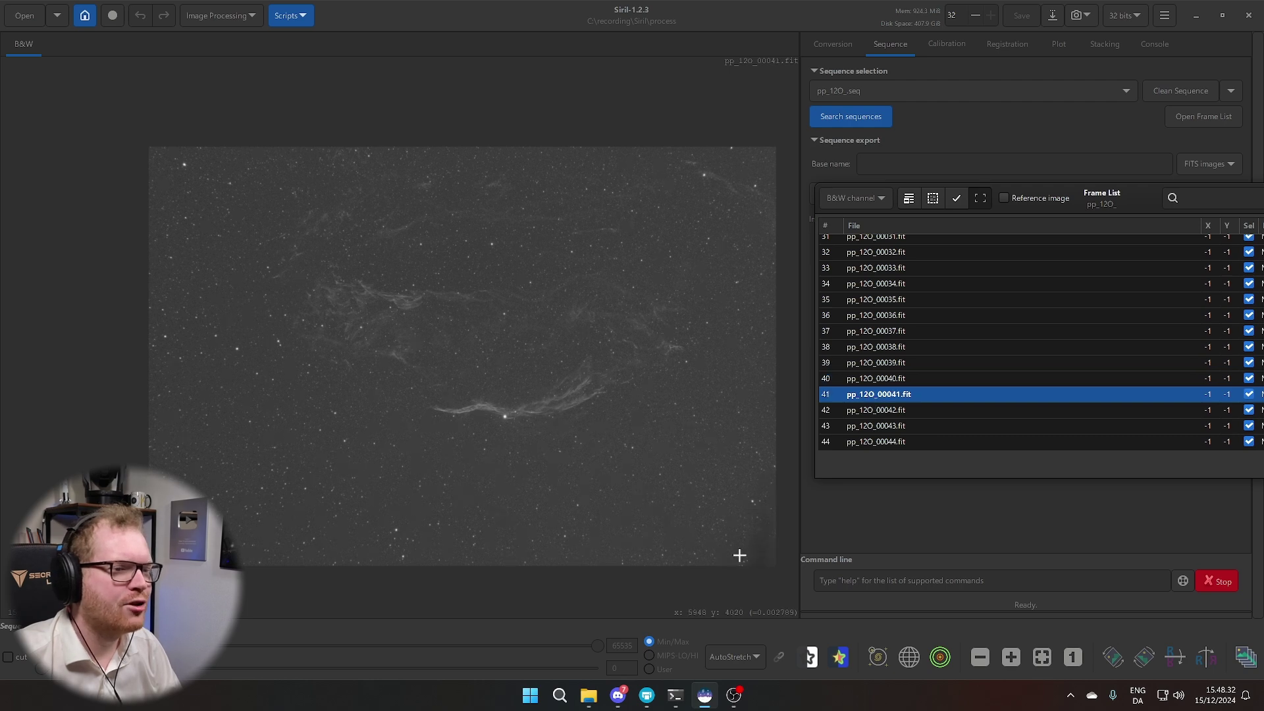
- Inspect frames 42, 43 and 44 and untick Sel to exclude each of them
click(876, 414)
click(882, 426)
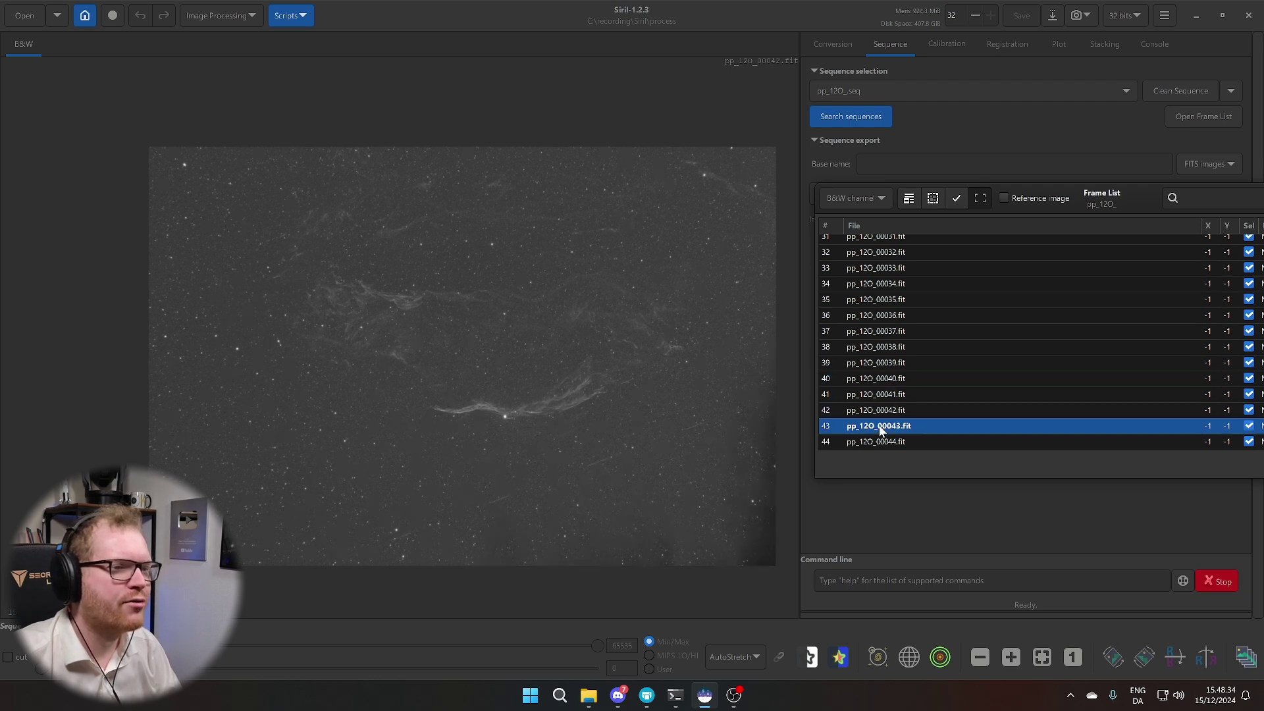
click(871, 441)
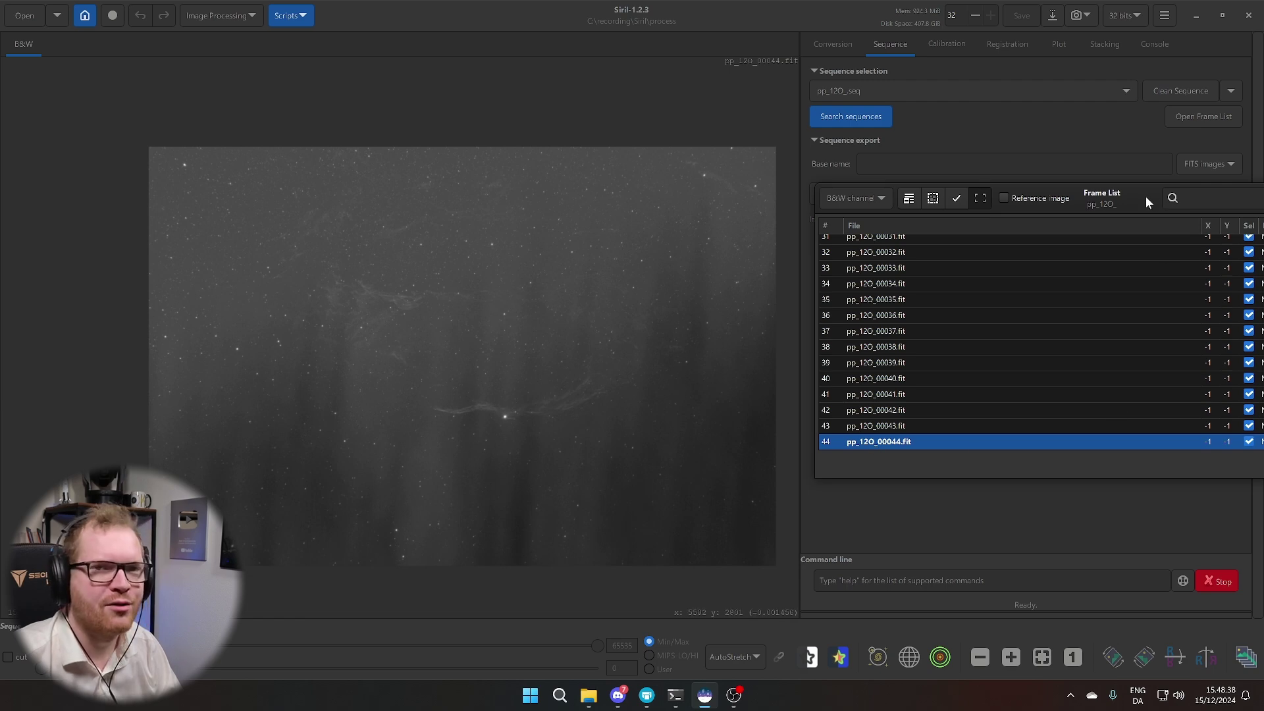
drag(1146, 198, 1044, 195)
click(1135, 430)
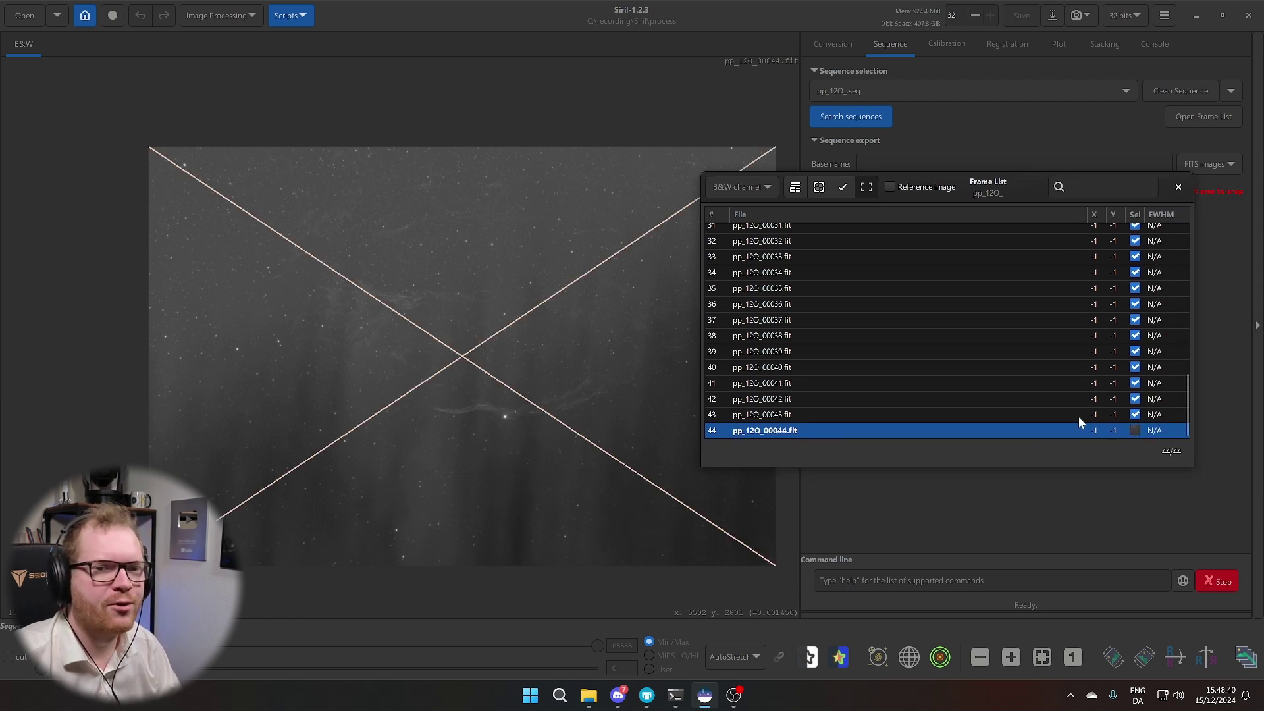
click(990, 413)
click(1135, 415)
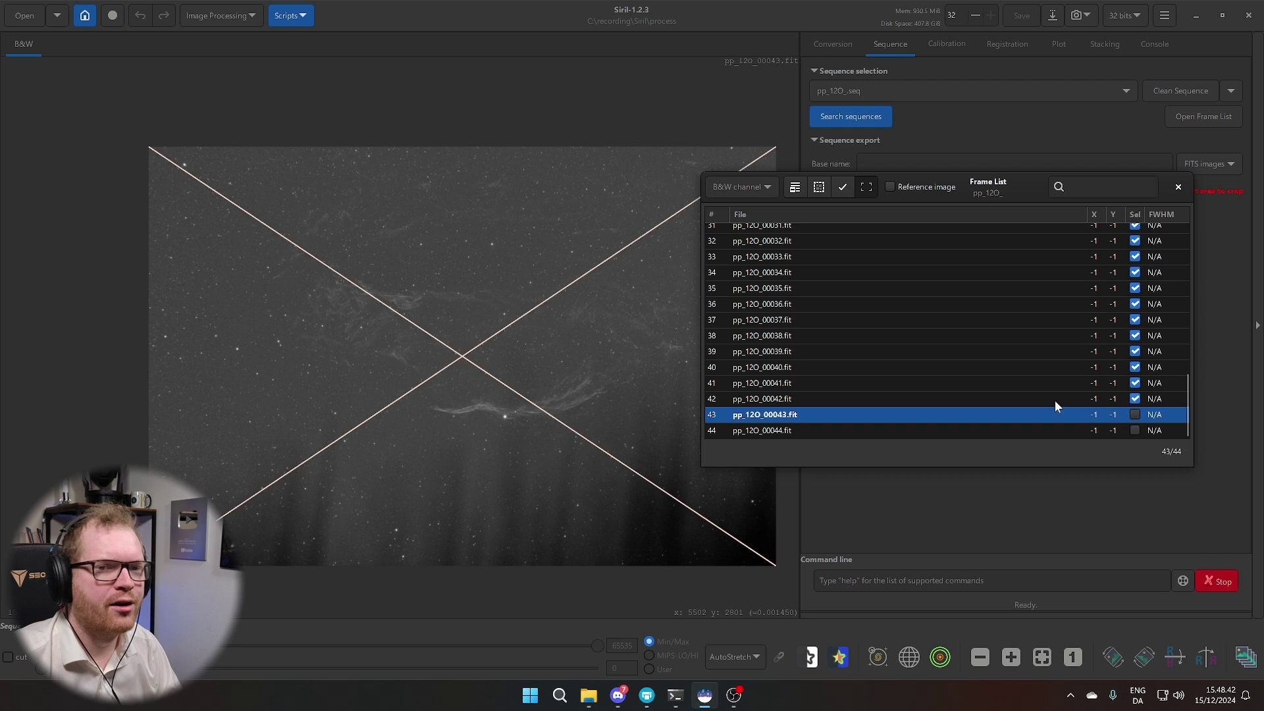
click(1054, 400)
click(1134, 399)
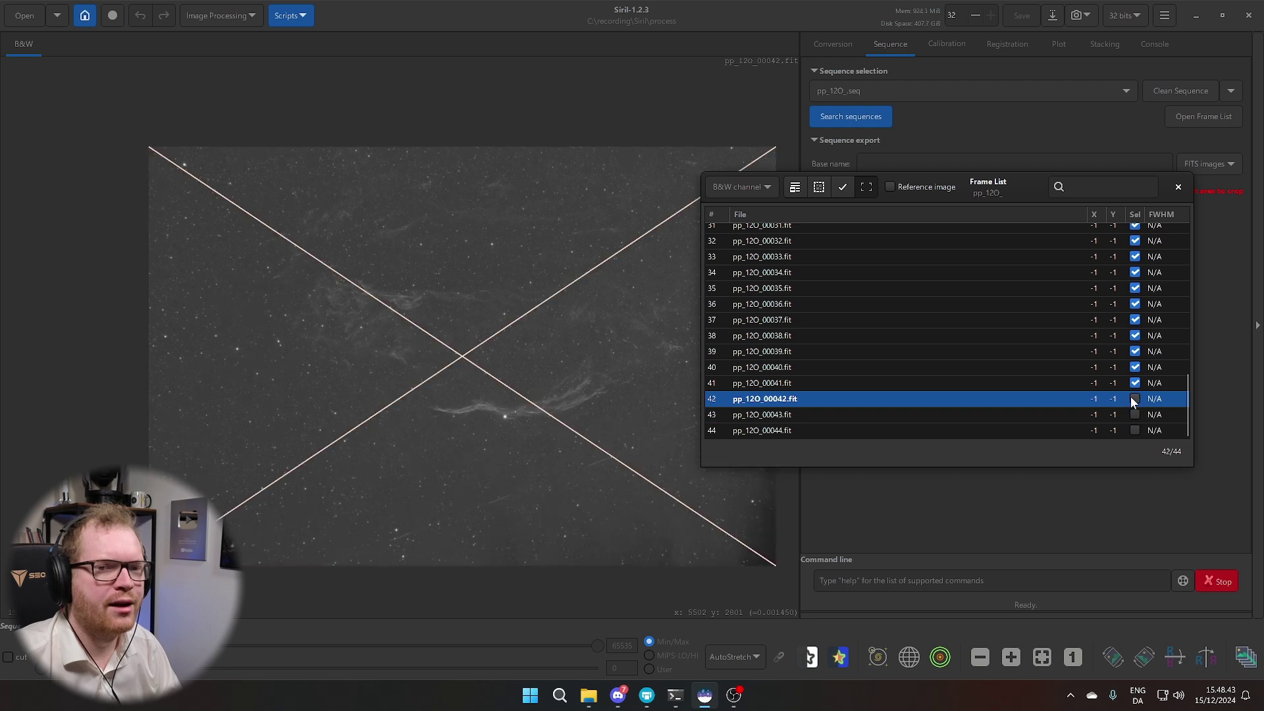
click(1008, 383)
drag(1014, 186, 1022, 157)
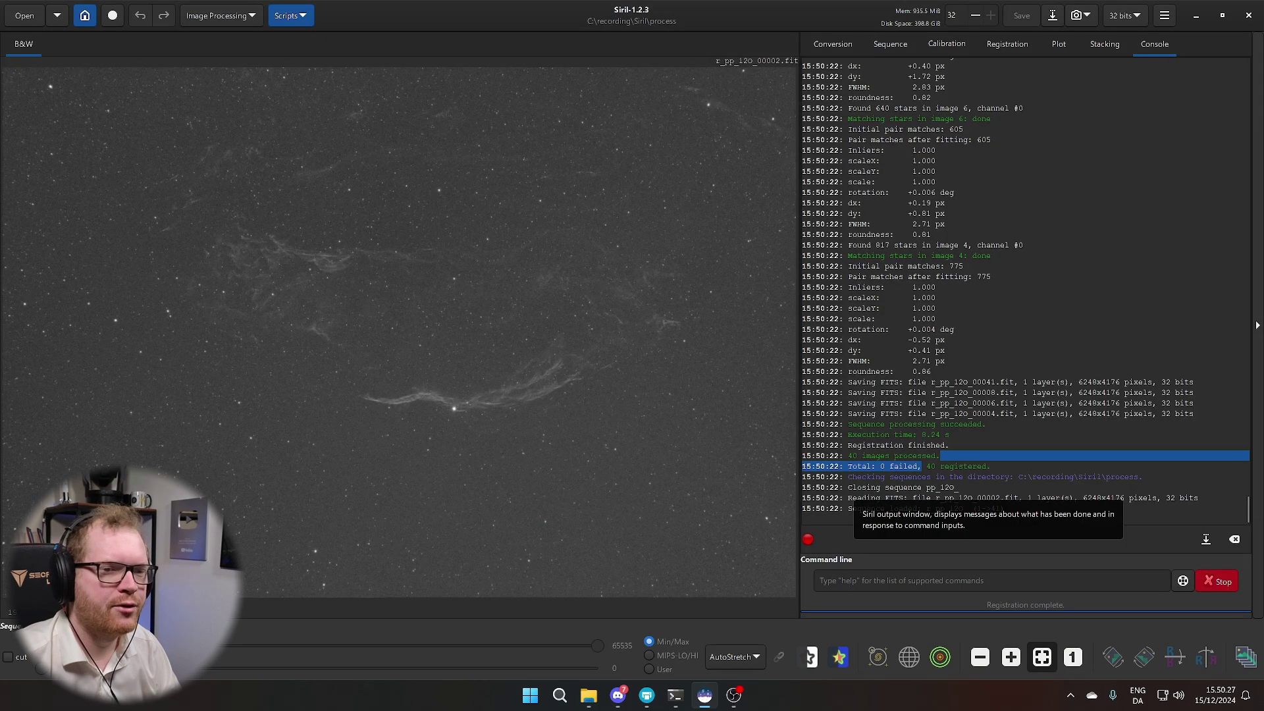
- Check the registration log, zoom the stacked r_pp_12O_stacked.fit image, and open Image Processing
drag(878, 466, 950, 467)
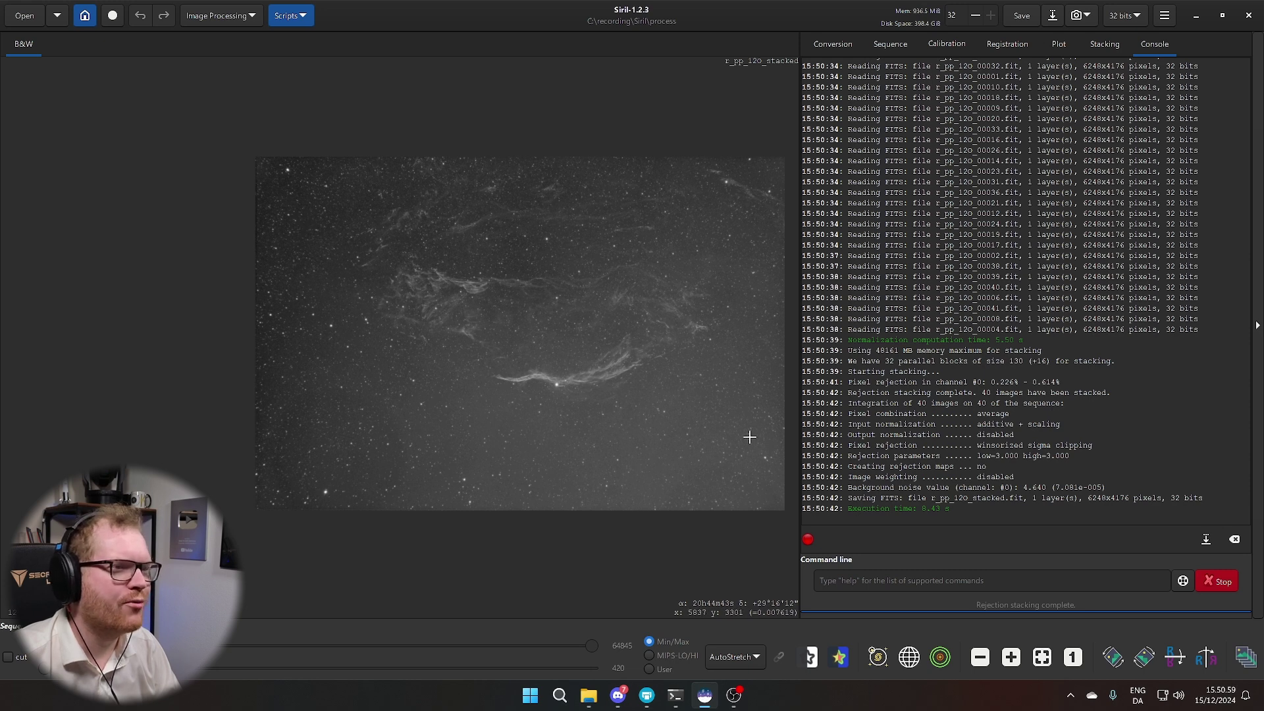
scroll(762, 389, down, 1)
scroll(781, 338, up, 1)
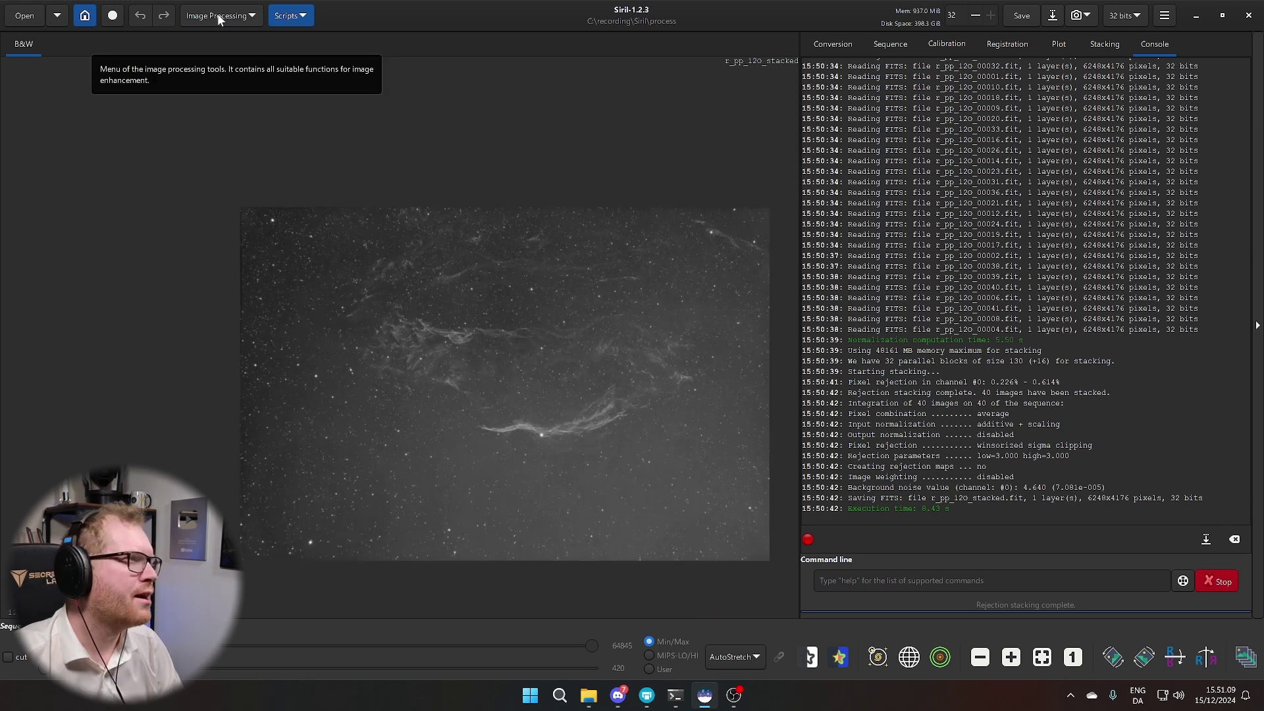
click(220, 16)
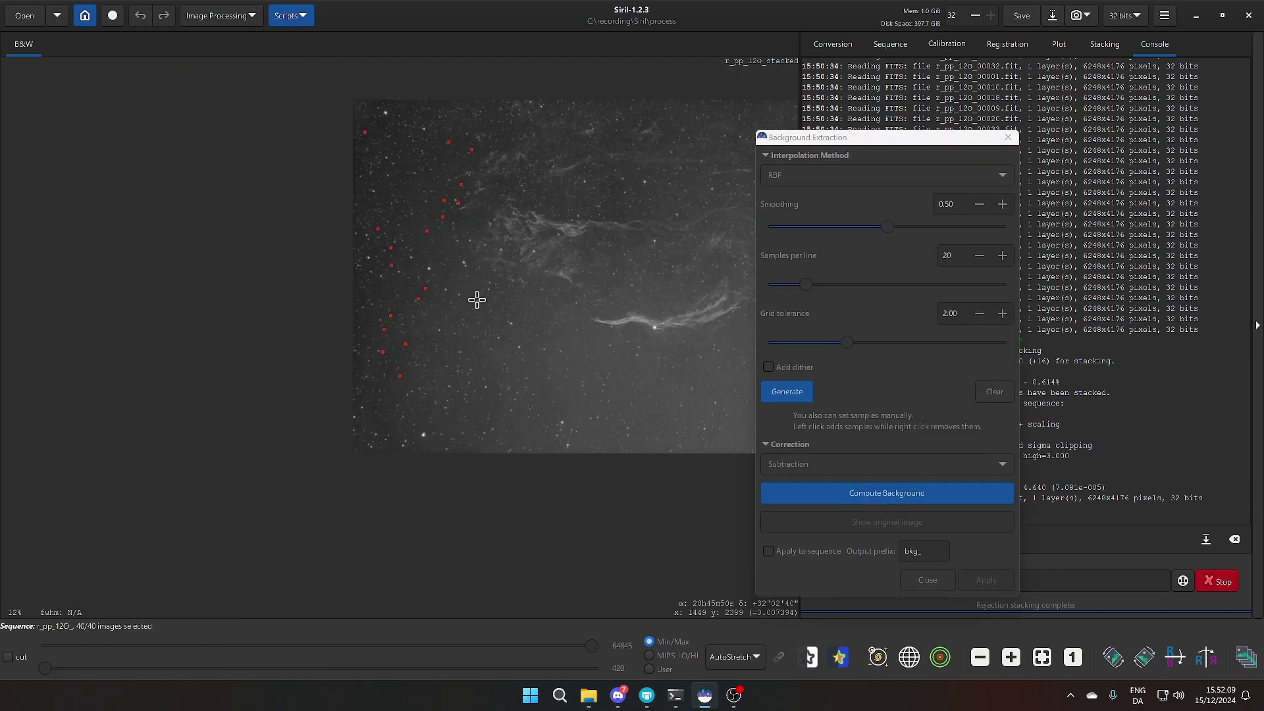
- Subtract the sampled RBF background model from the stacked O image
scroll(353, 387, up, 3)
scroll(328, 311, down, 1)
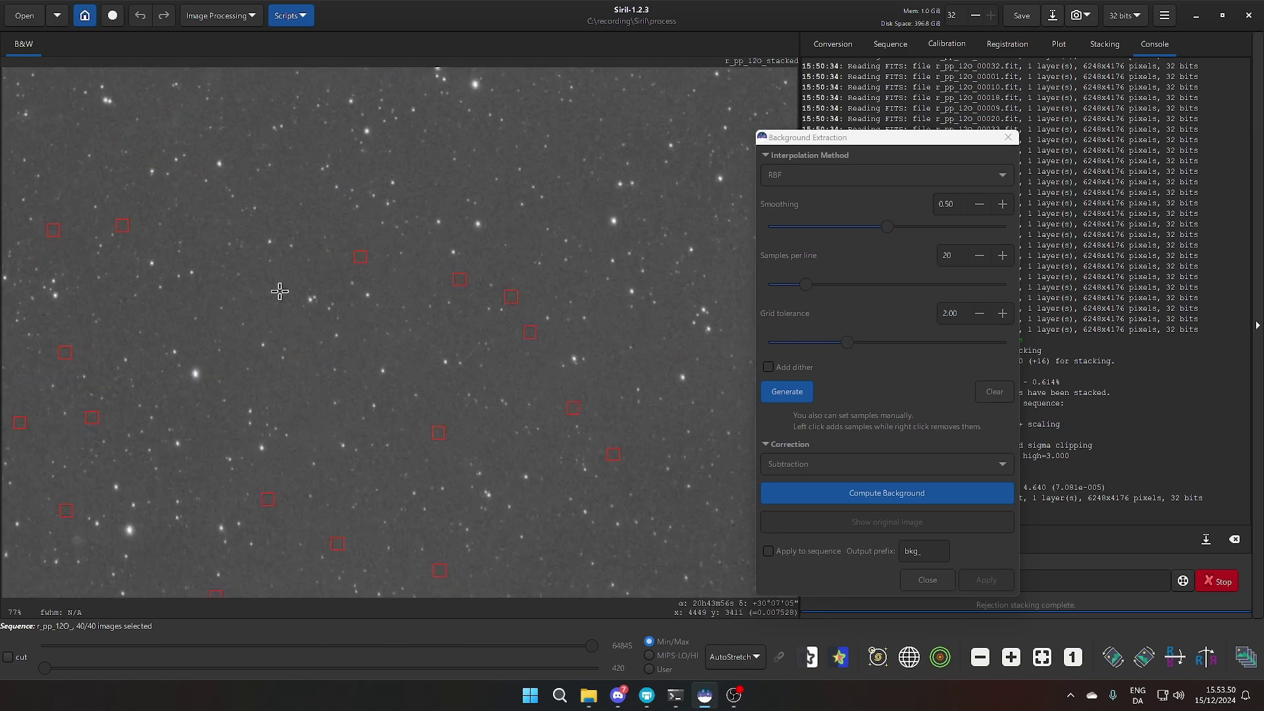
scroll(323, 346, down, 2)
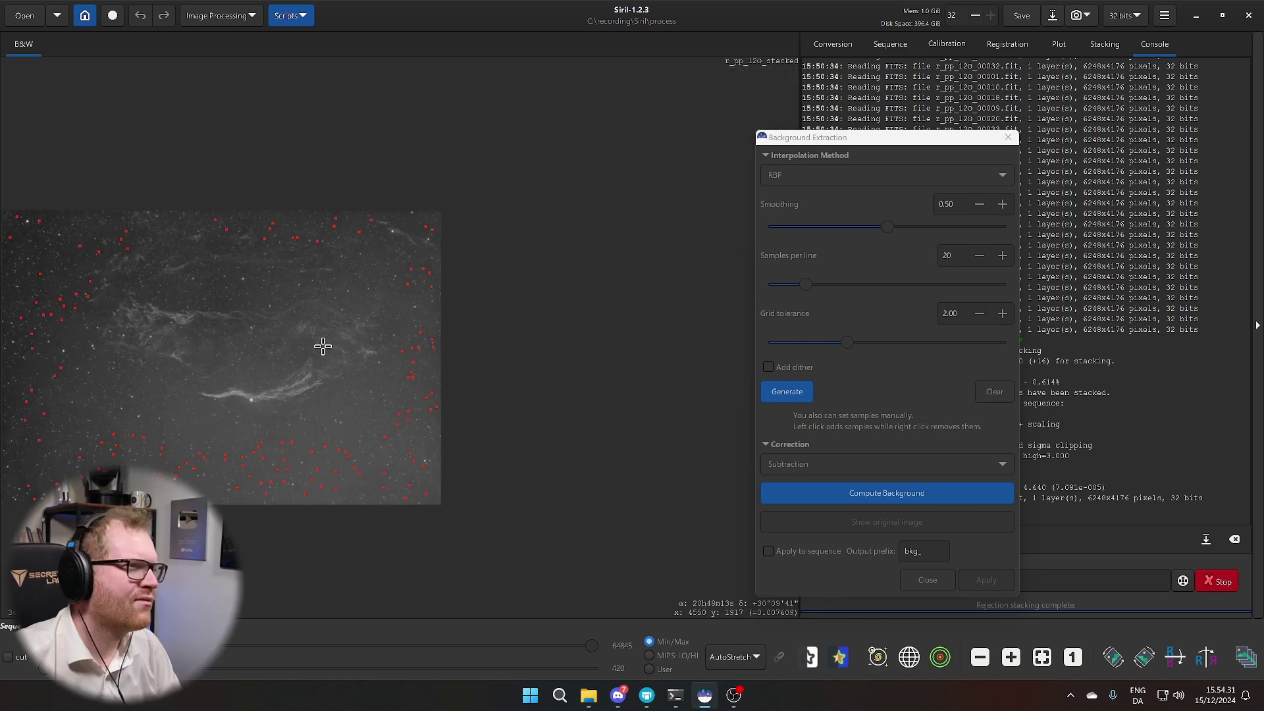
drag(322, 346, 457, 336)
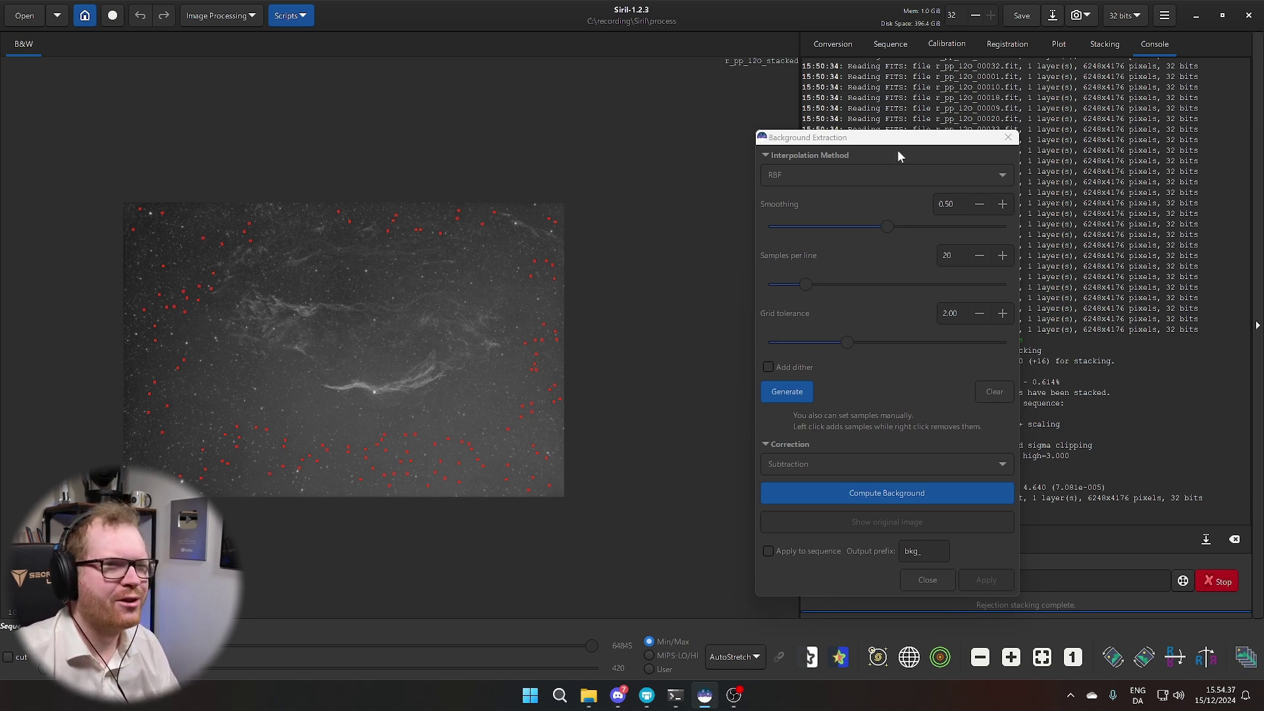
drag(899, 140, 821, 115)
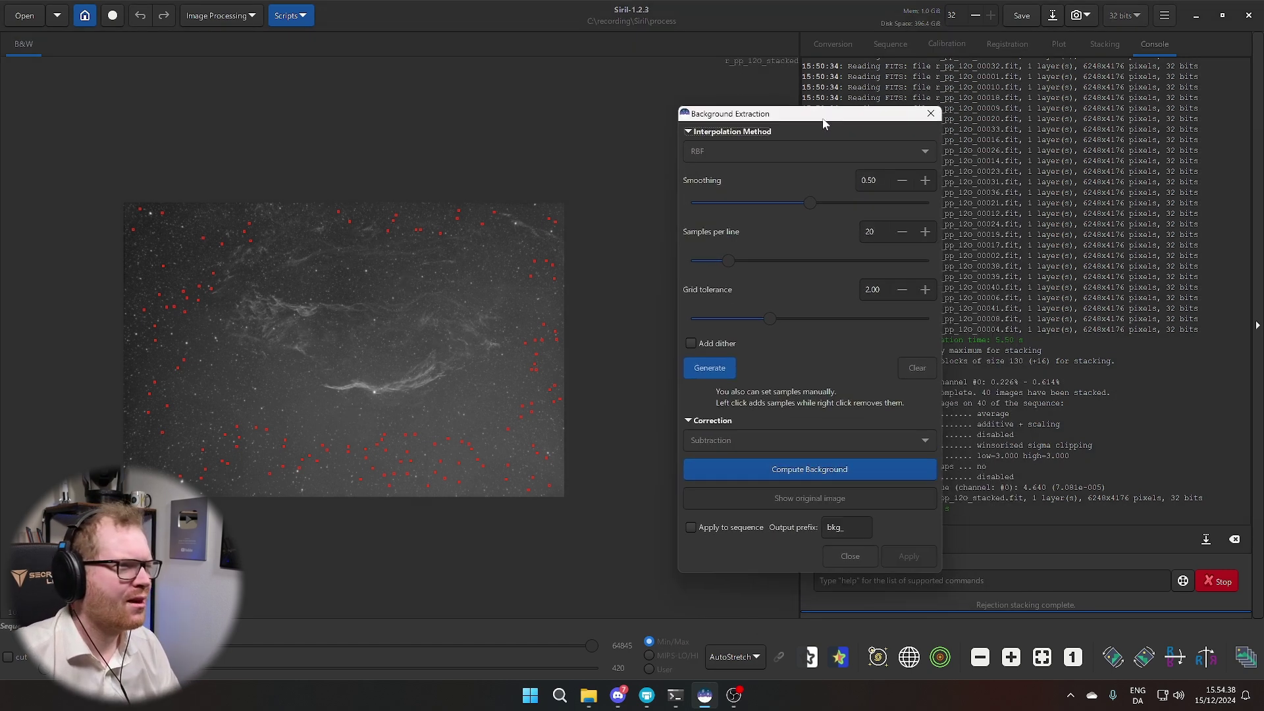
click(799, 469)
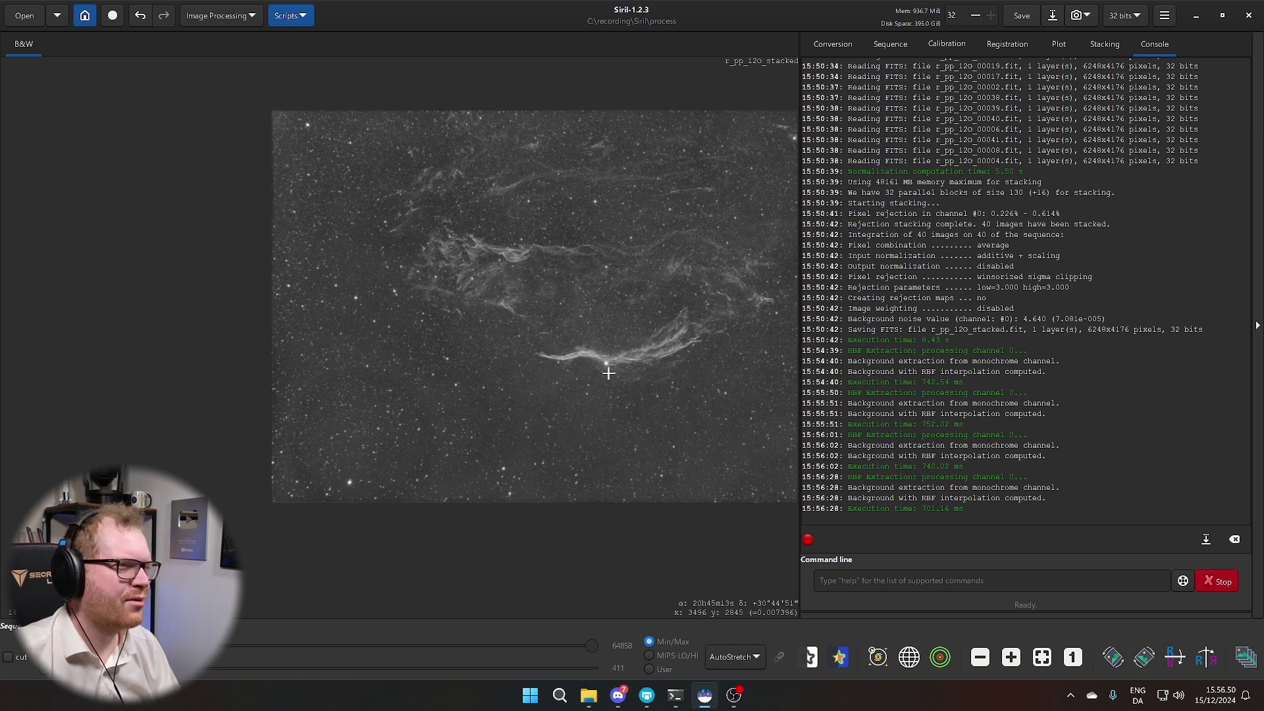
- Open RGB compositing with 1-1 H Stacked.fit as red and 1-1 O Stacked.fit as green and blue
drag(596, 380, 514, 393)
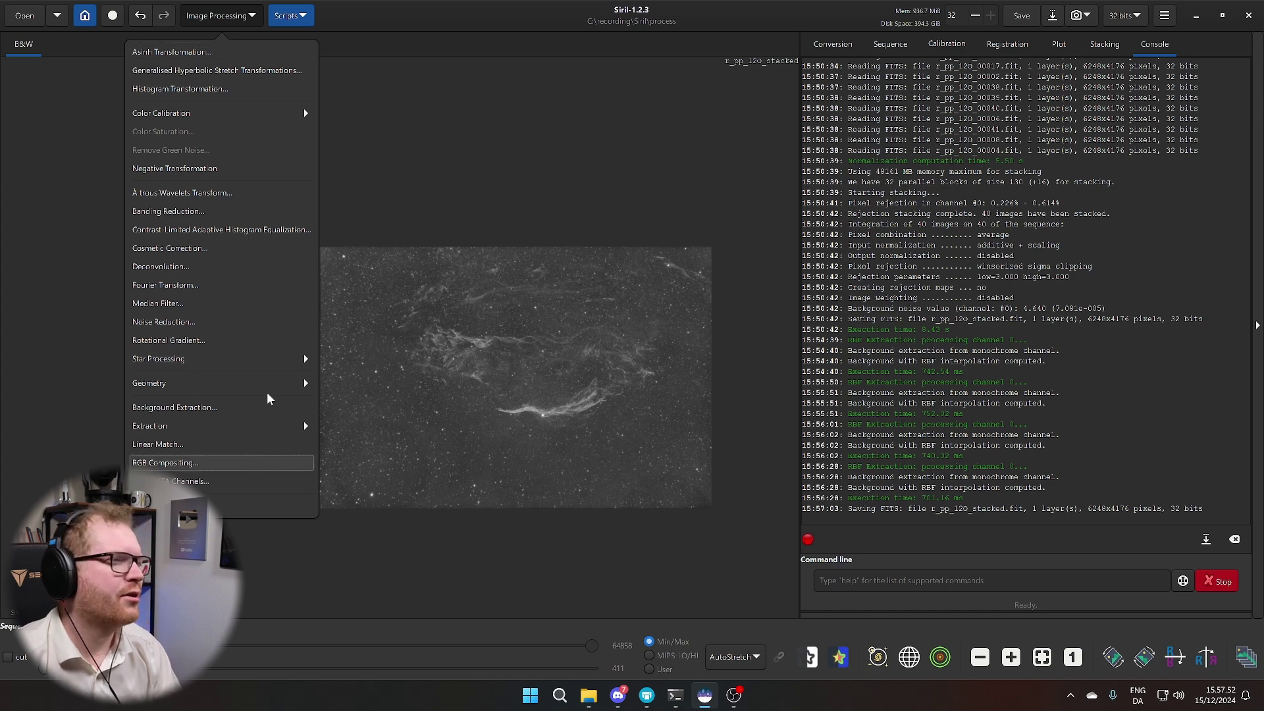
click(260, 463)
- View the RGB composite and inspect the red hydrogen and teal oxygen filaments
drag(577, 199, 852, 195)
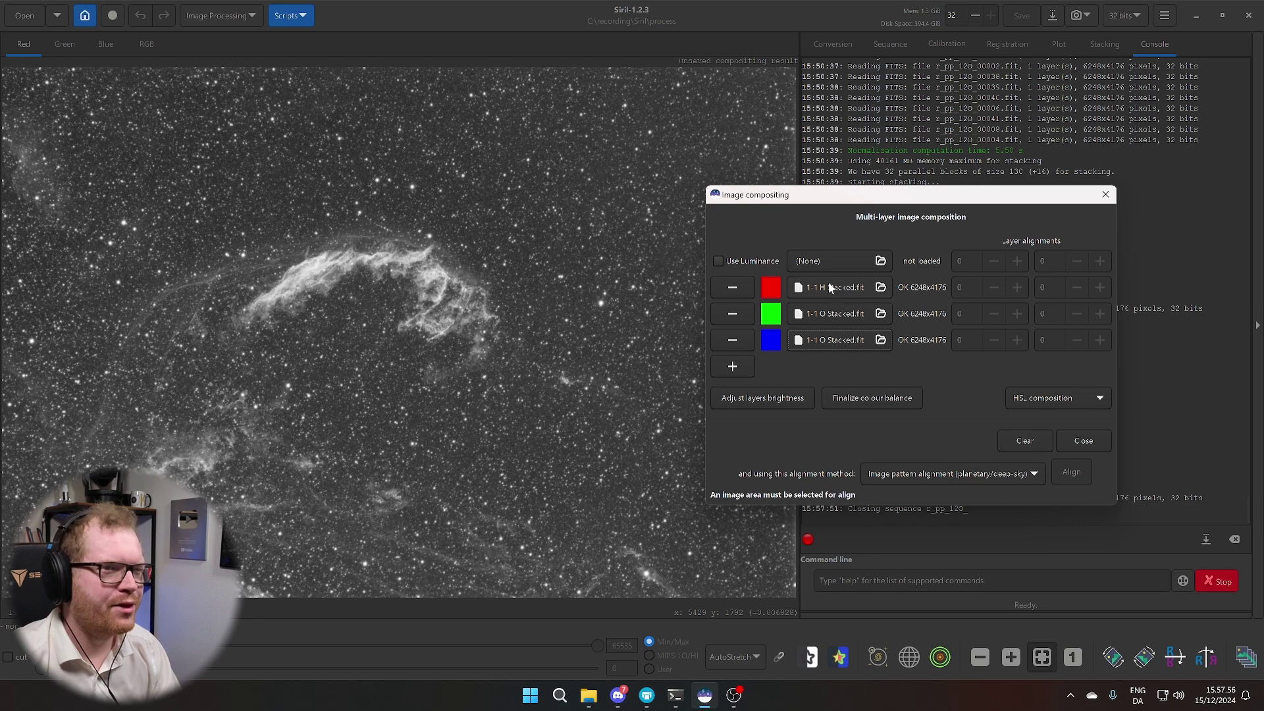
scroll(449, 319, down, 3)
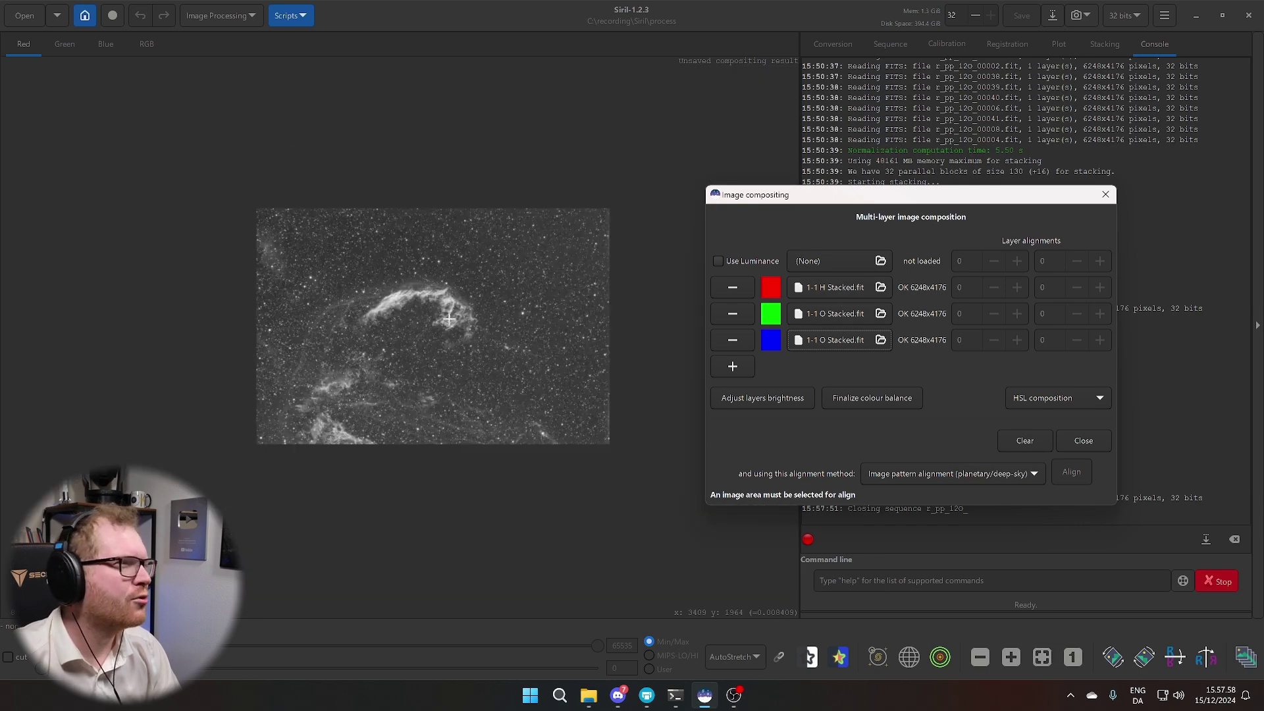
click(144, 44)
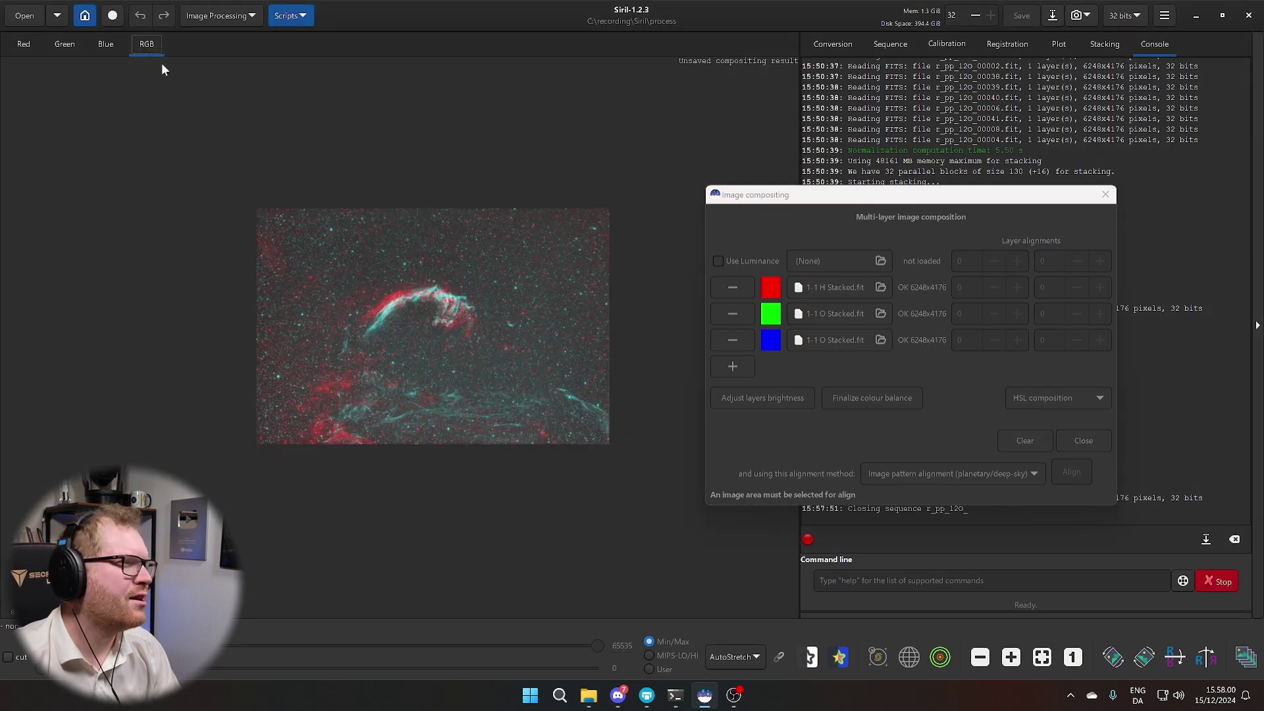
scroll(484, 326, up, 2)
scroll(626, 369, up, 2)
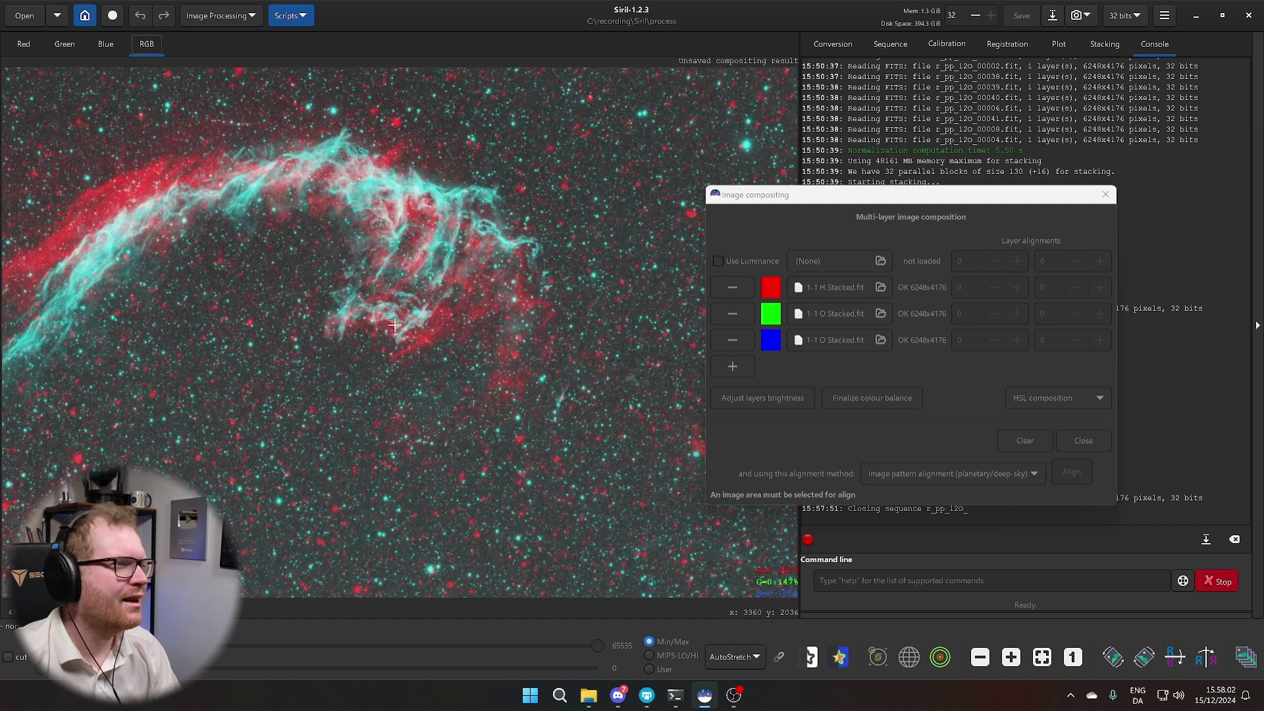
scroll(395, 324, down, 1)
scroll(205, 286, up, 1)
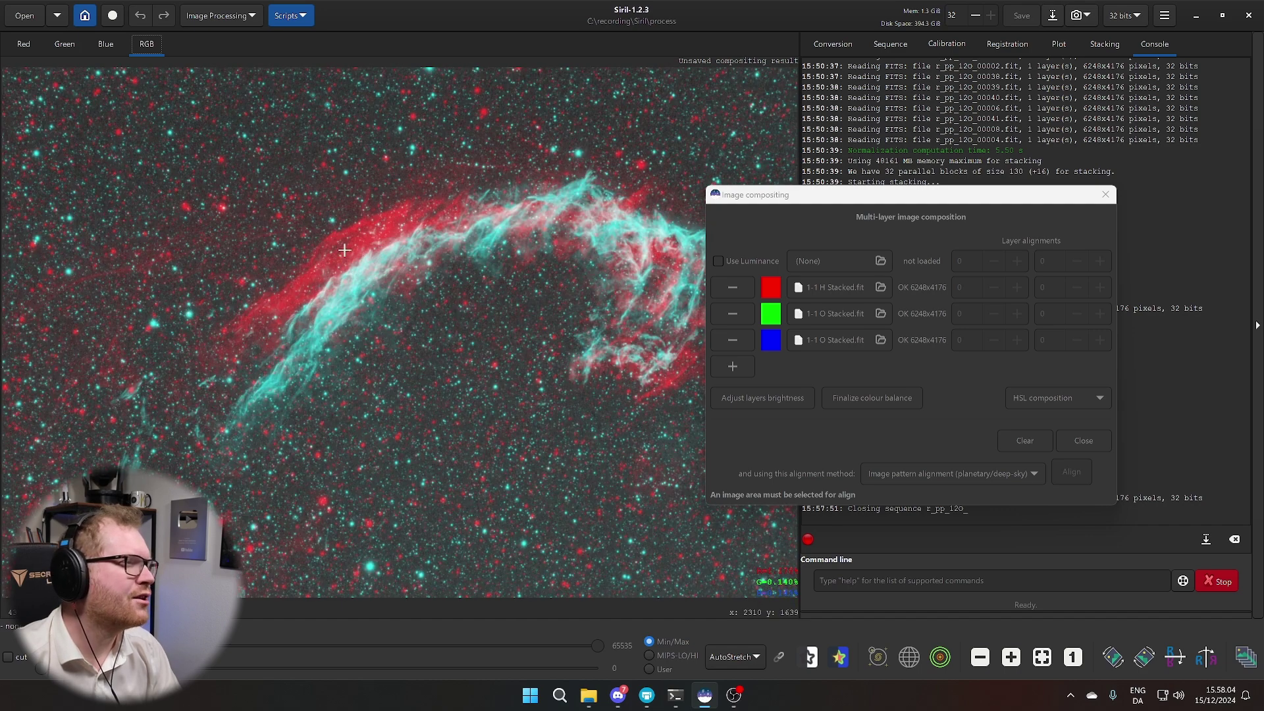
scroll(544, 302, down, 1)
scroll(461, 306, up, 1)
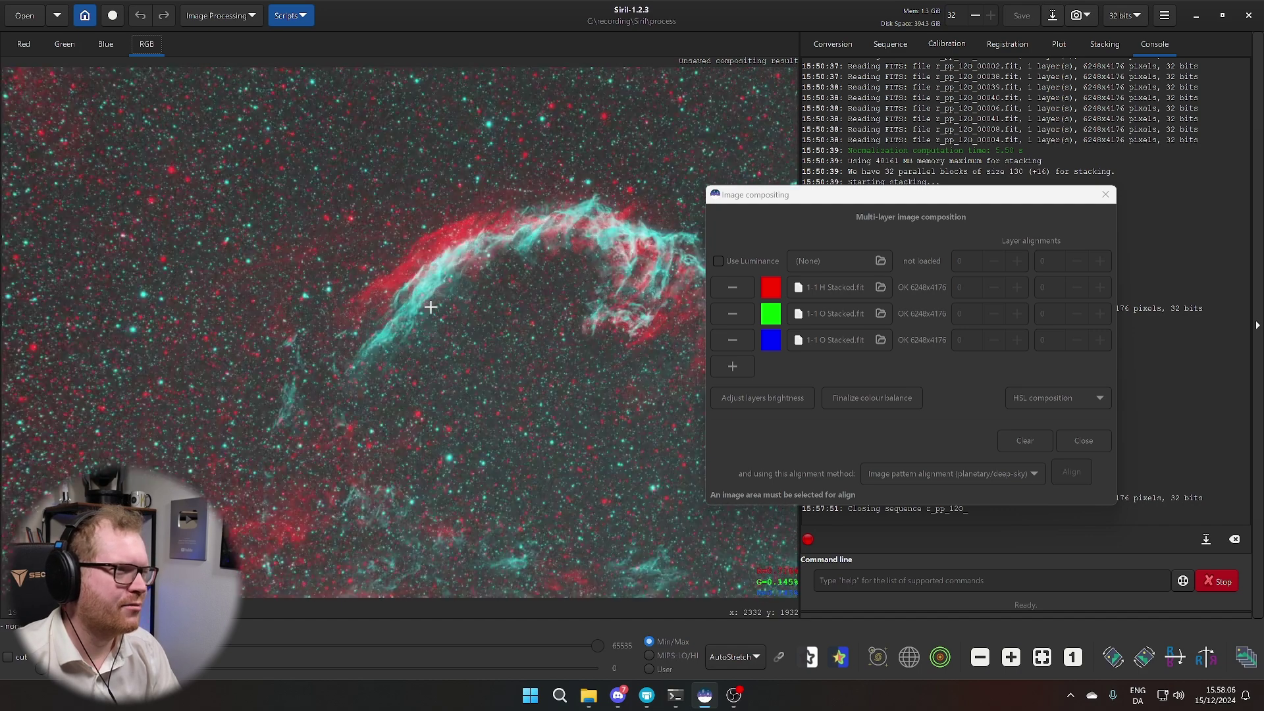
scroll(628, 332, down, 1)
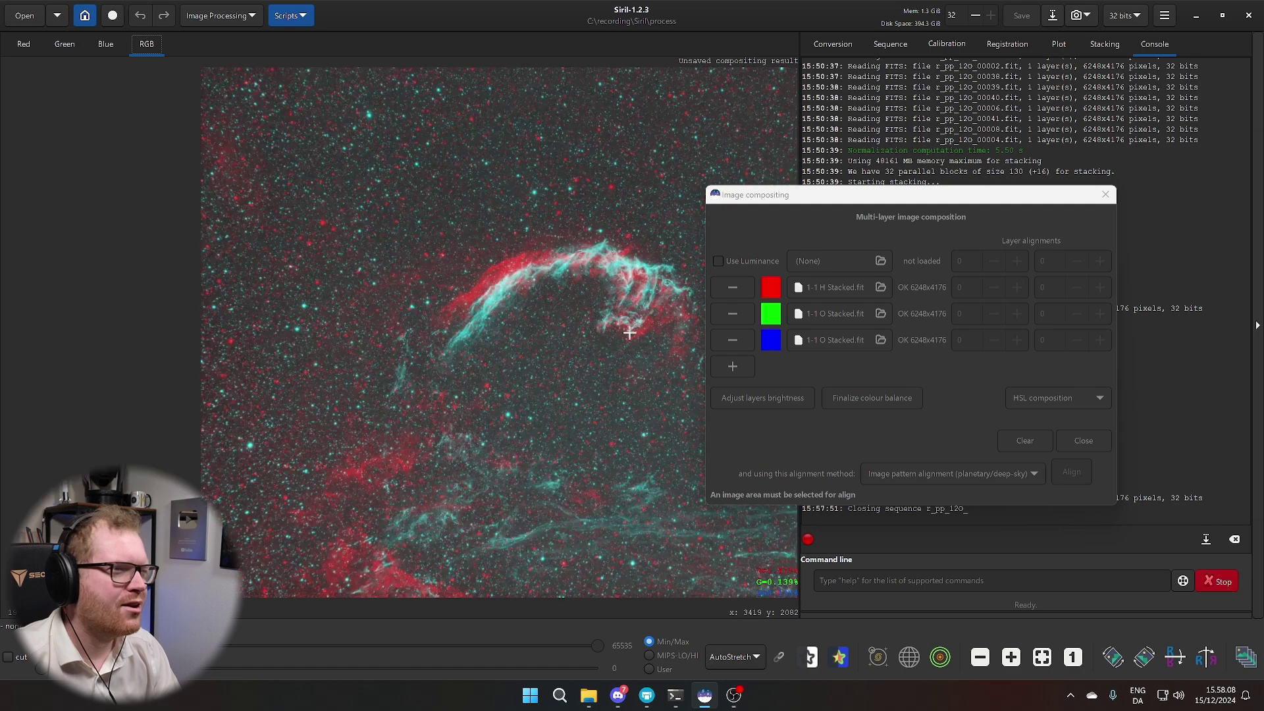
drag(628, 333, 269, 293)
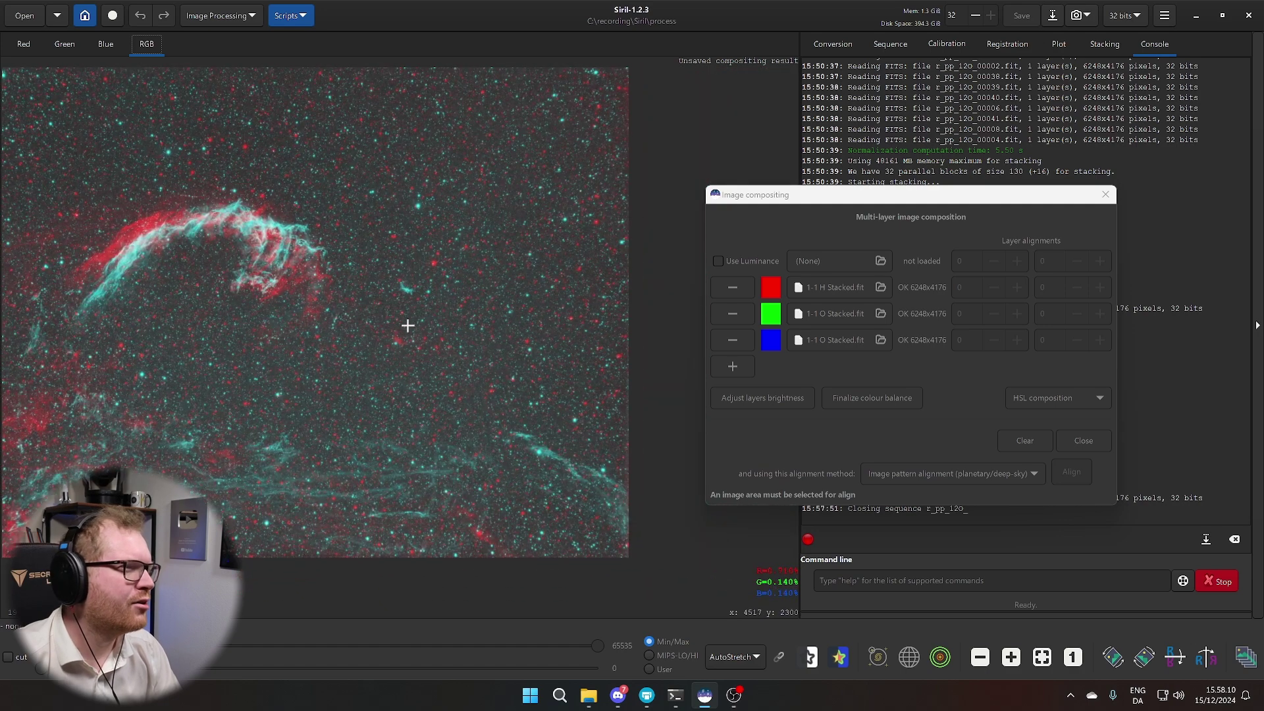
scroll(400, 339, up, 1)
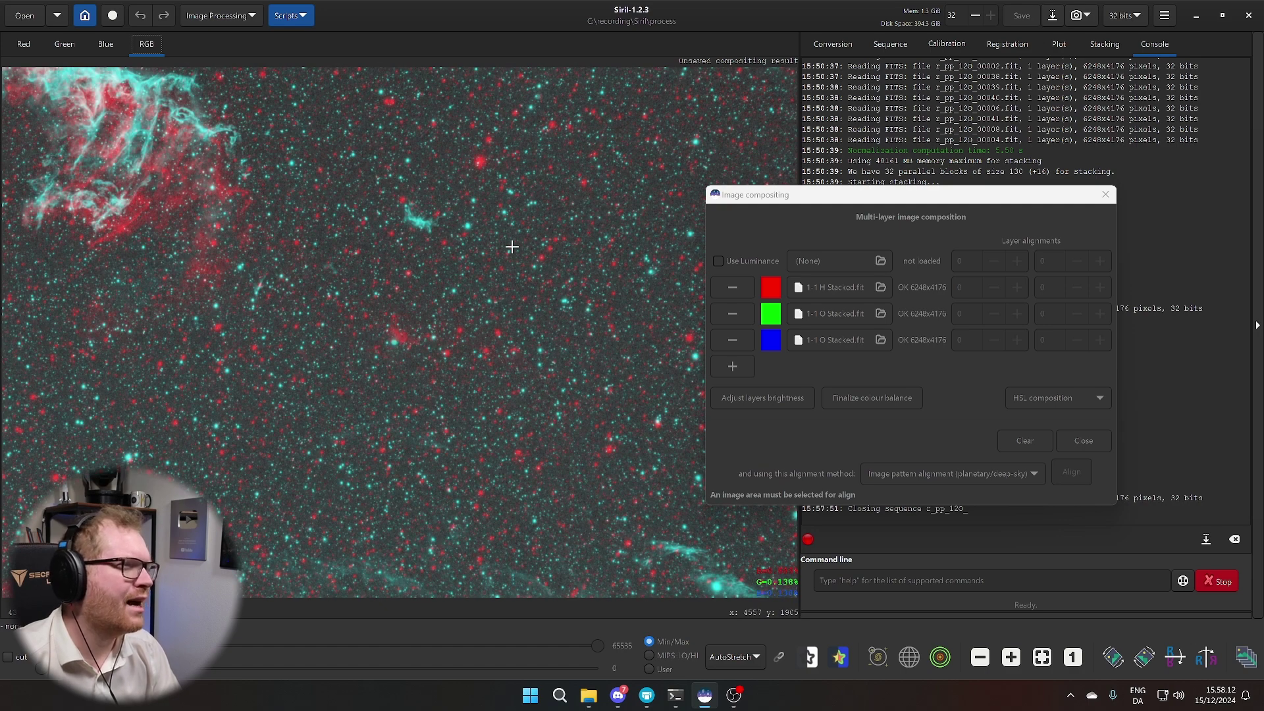
scroll(434, 226, down, 1)
scroll(393, 287, down, 1)
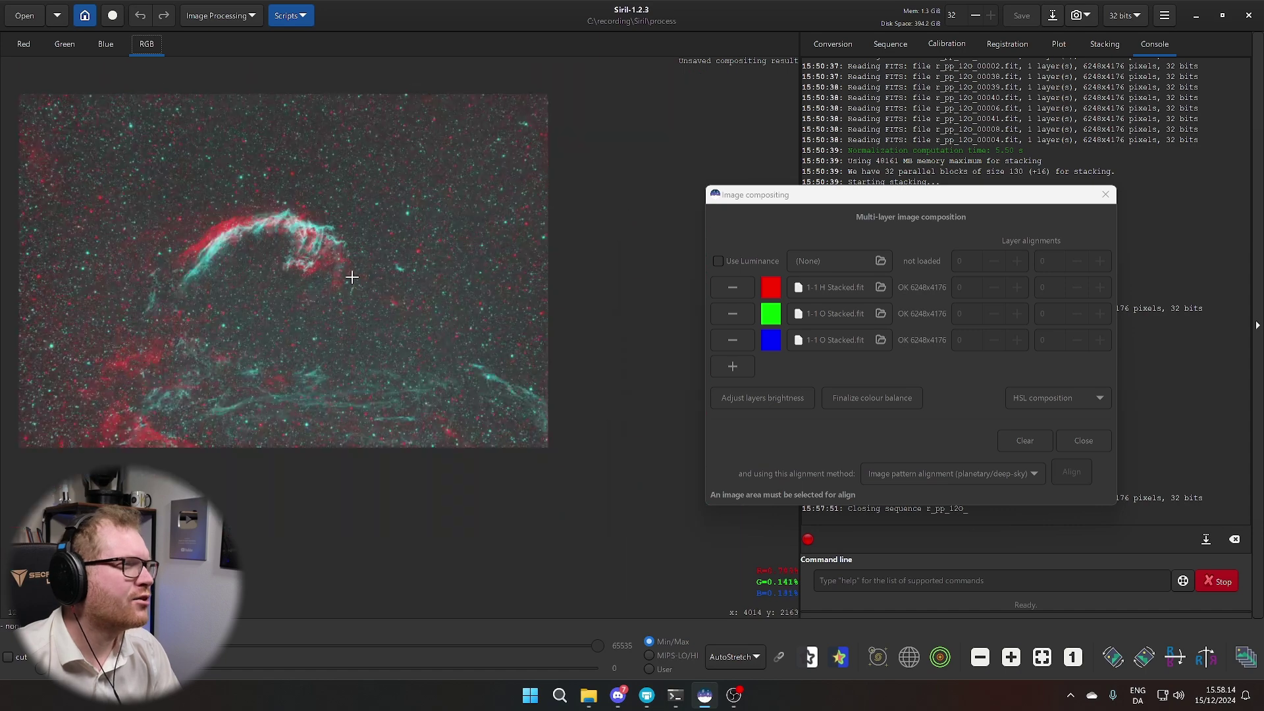
drag(350, 274, 446, 278)
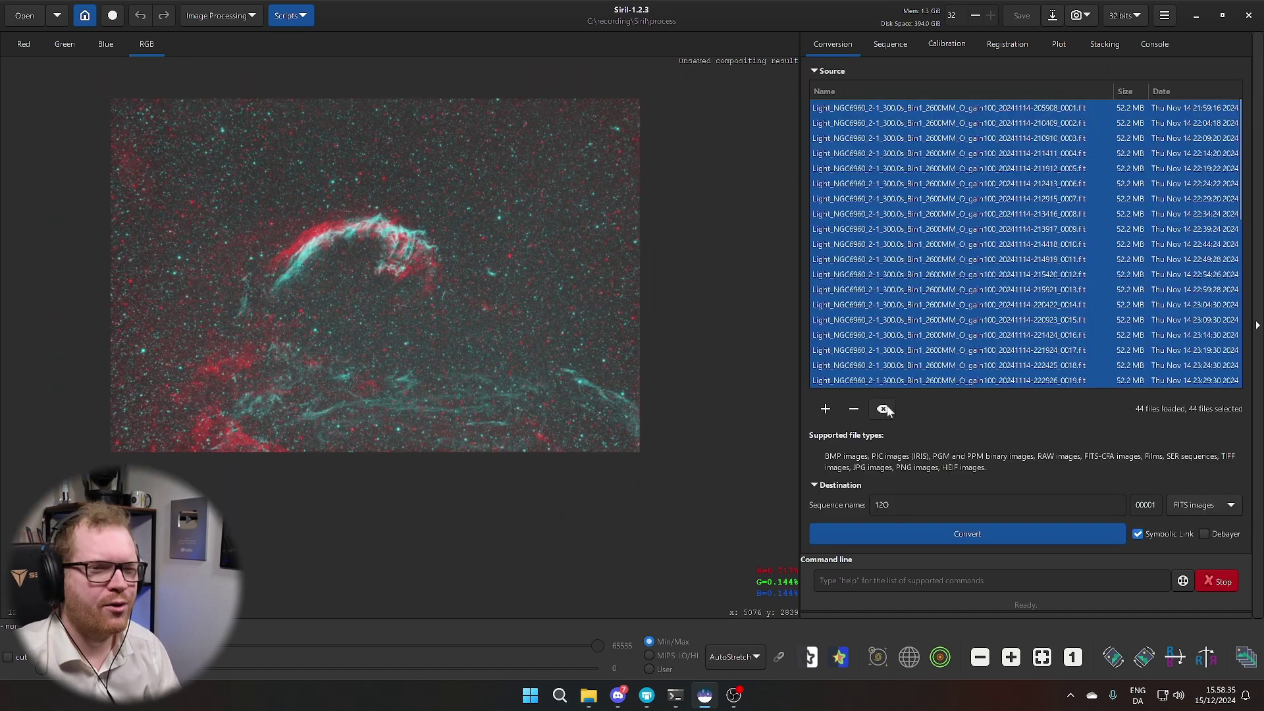
- Clear the conversion list and add 1-1 H Stacked.fit and 1-1 O Stacked.fit as sources
click(883, 406)
key(alt+Tab)
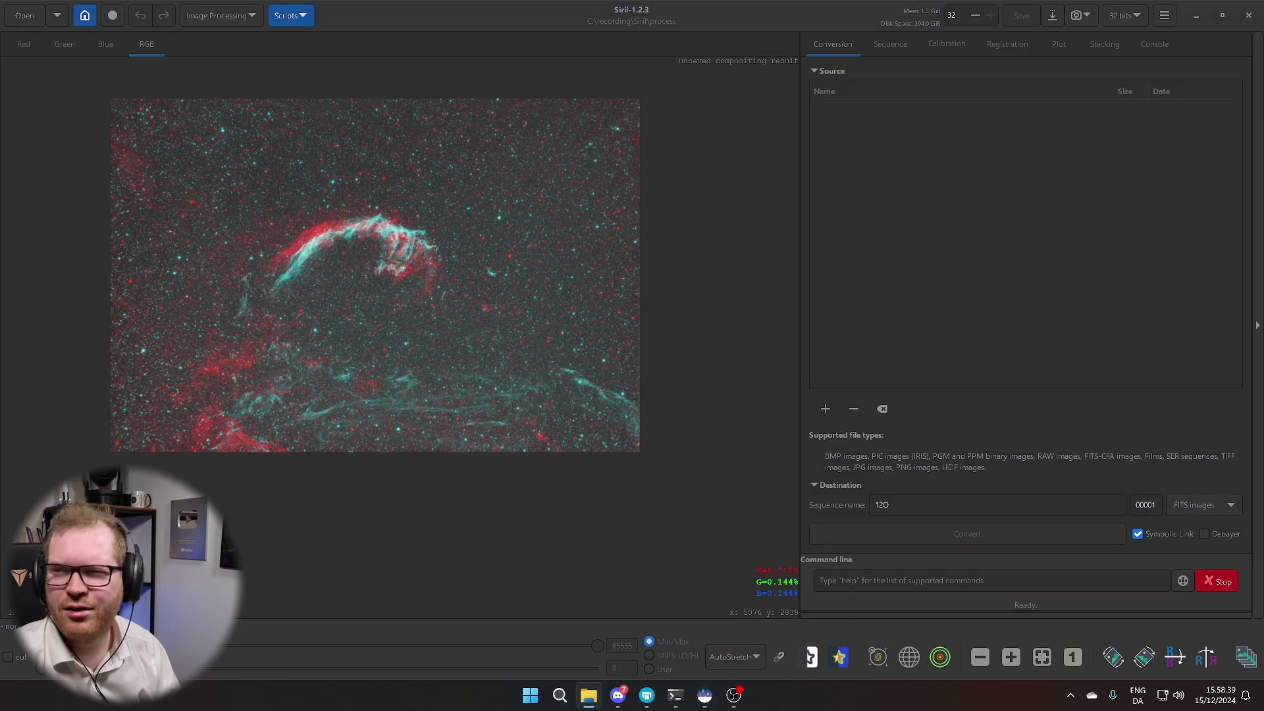
drag(986, 248, 946, 260)
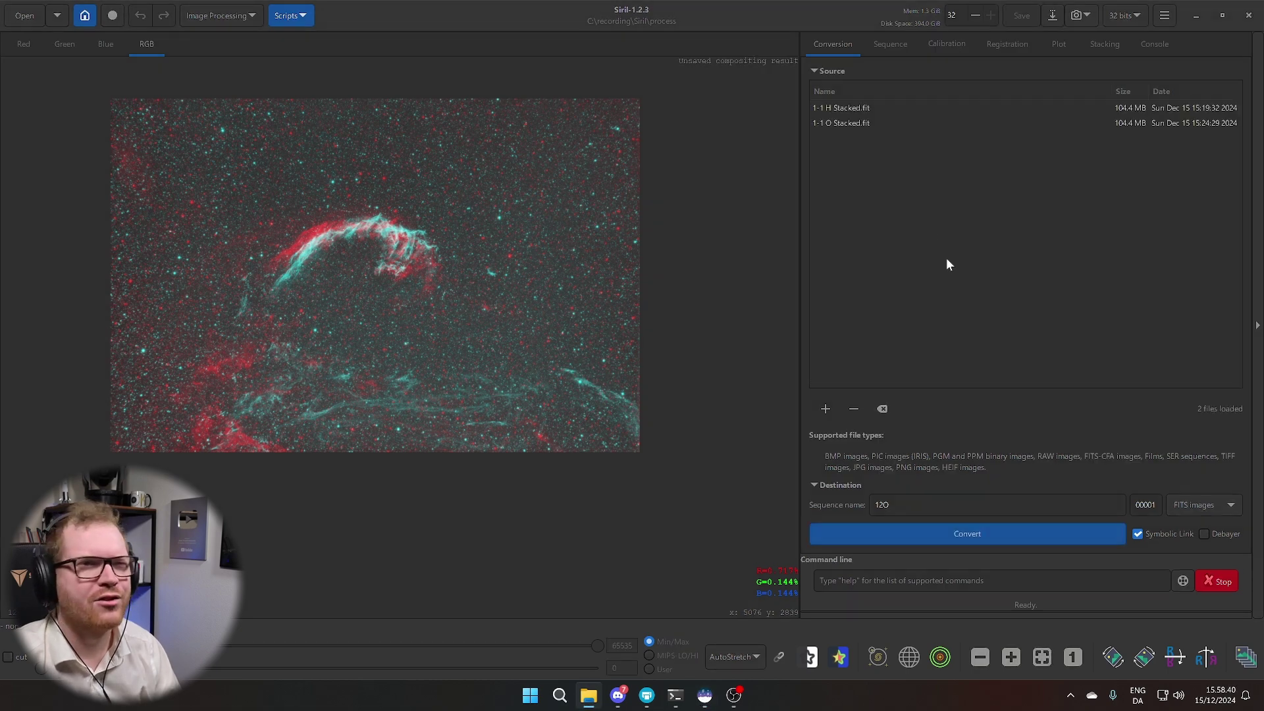
click(864, 109)
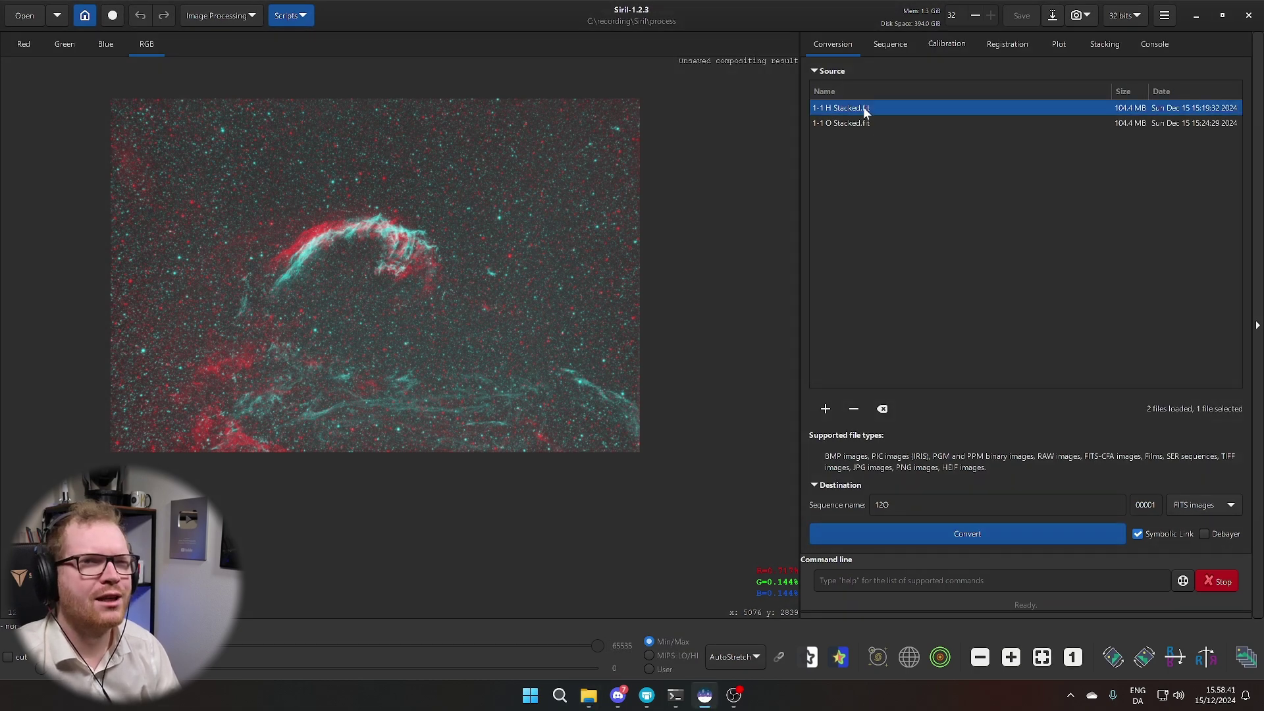
click(831, 125)
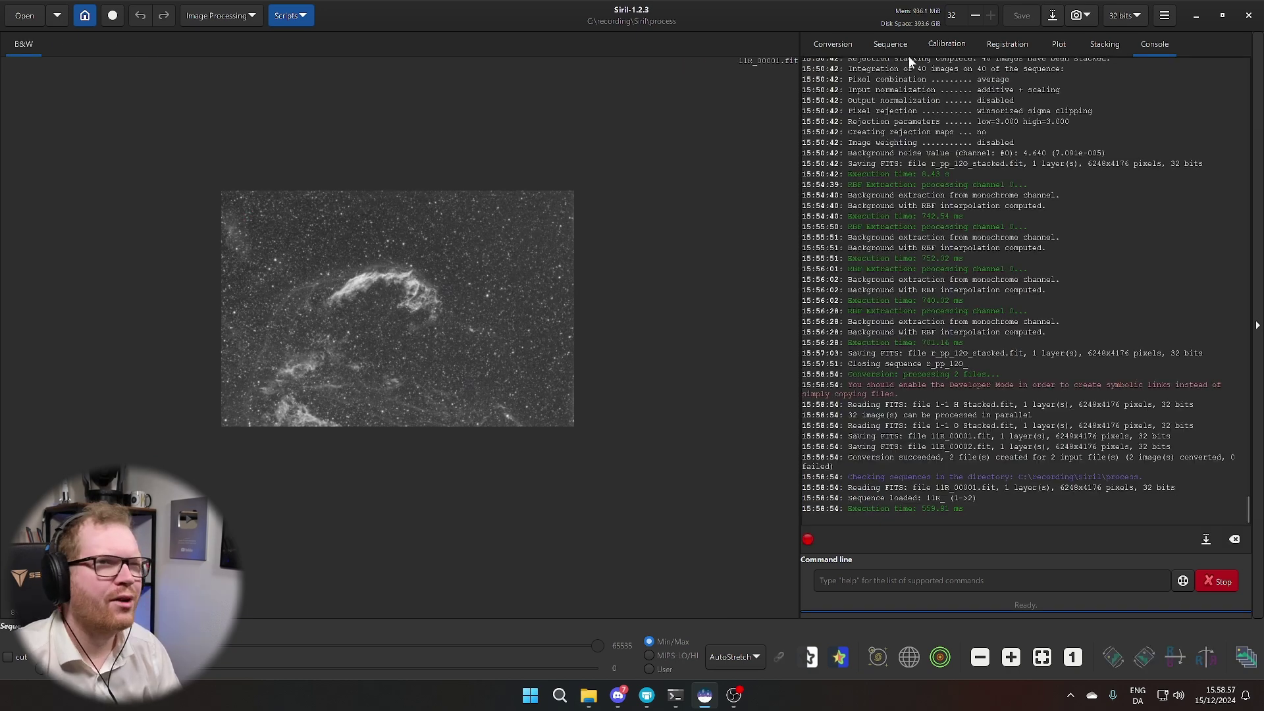
- Convert the two stacks into the r_11R_ sequence and run star registration
click(890, 44)
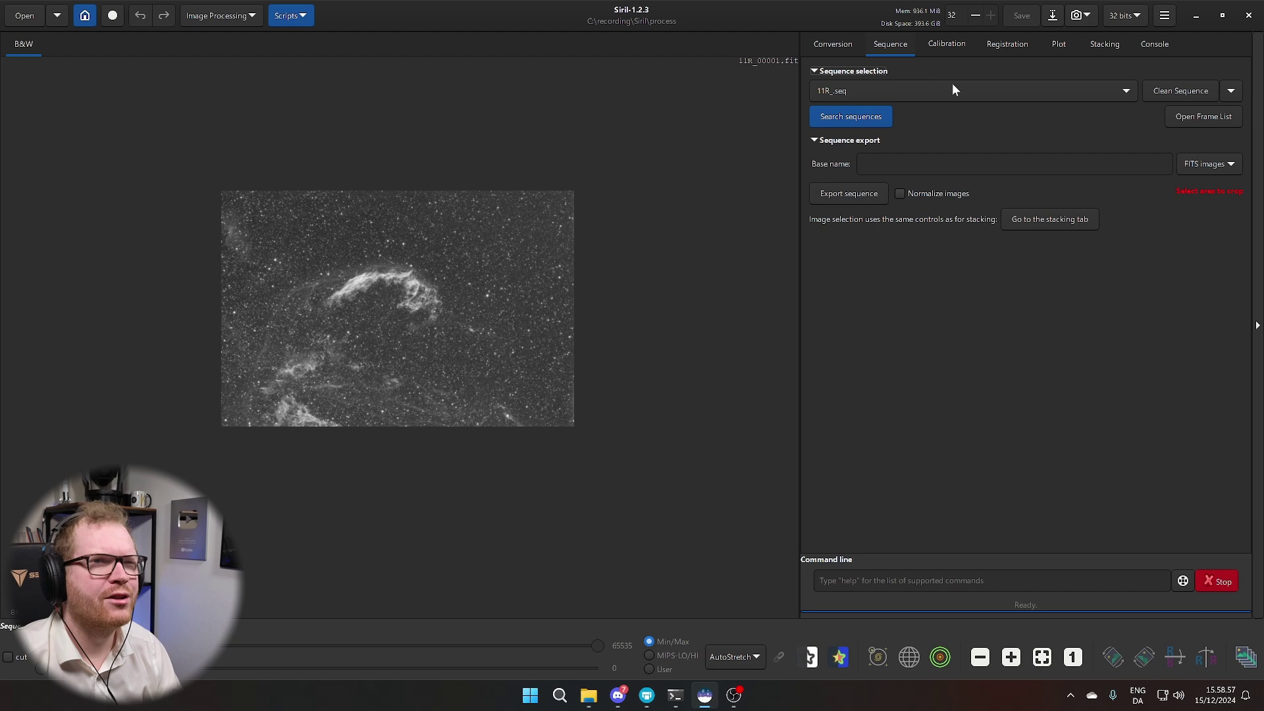
click(1182, 116)
click(1191, 157)
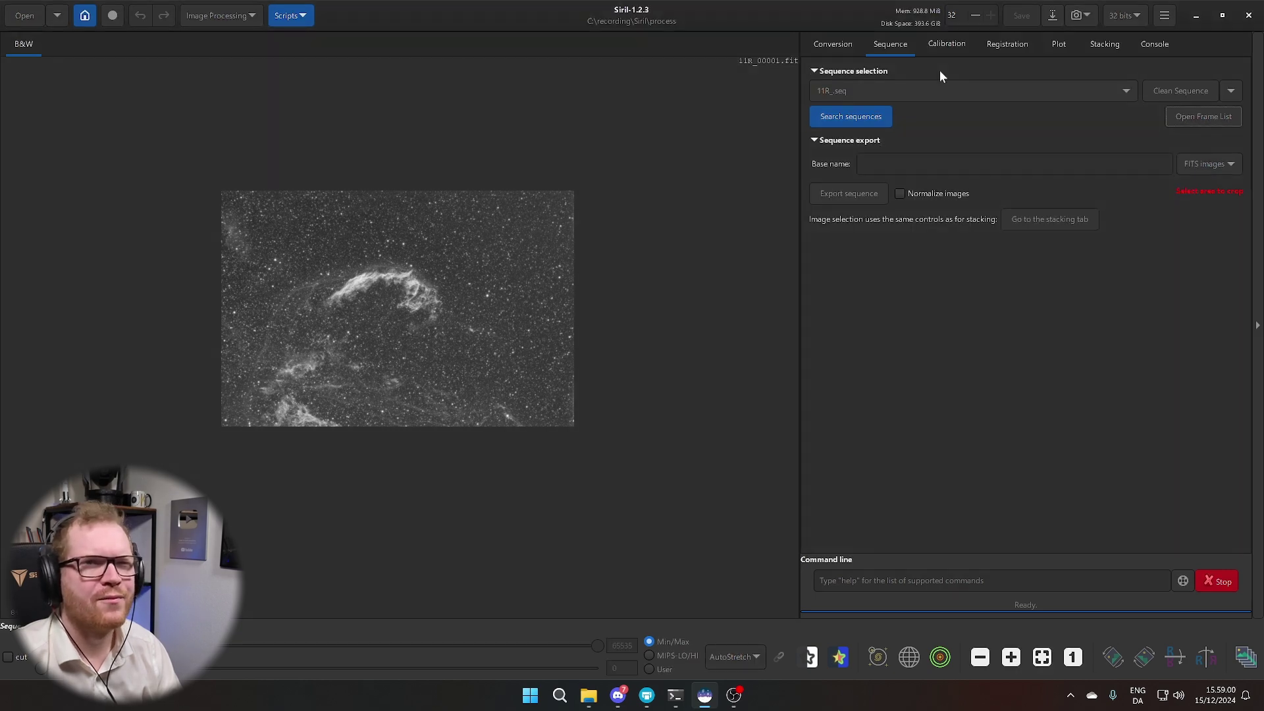
click(1007, 44)
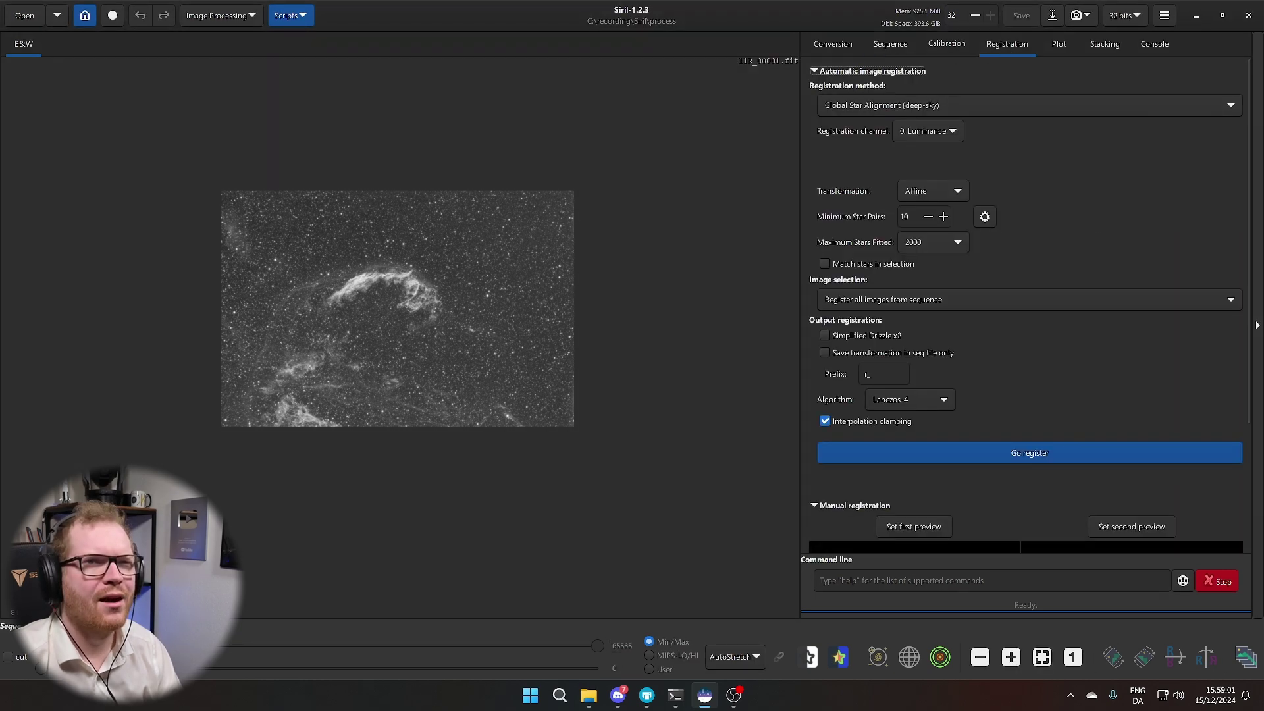
click(976, 454)
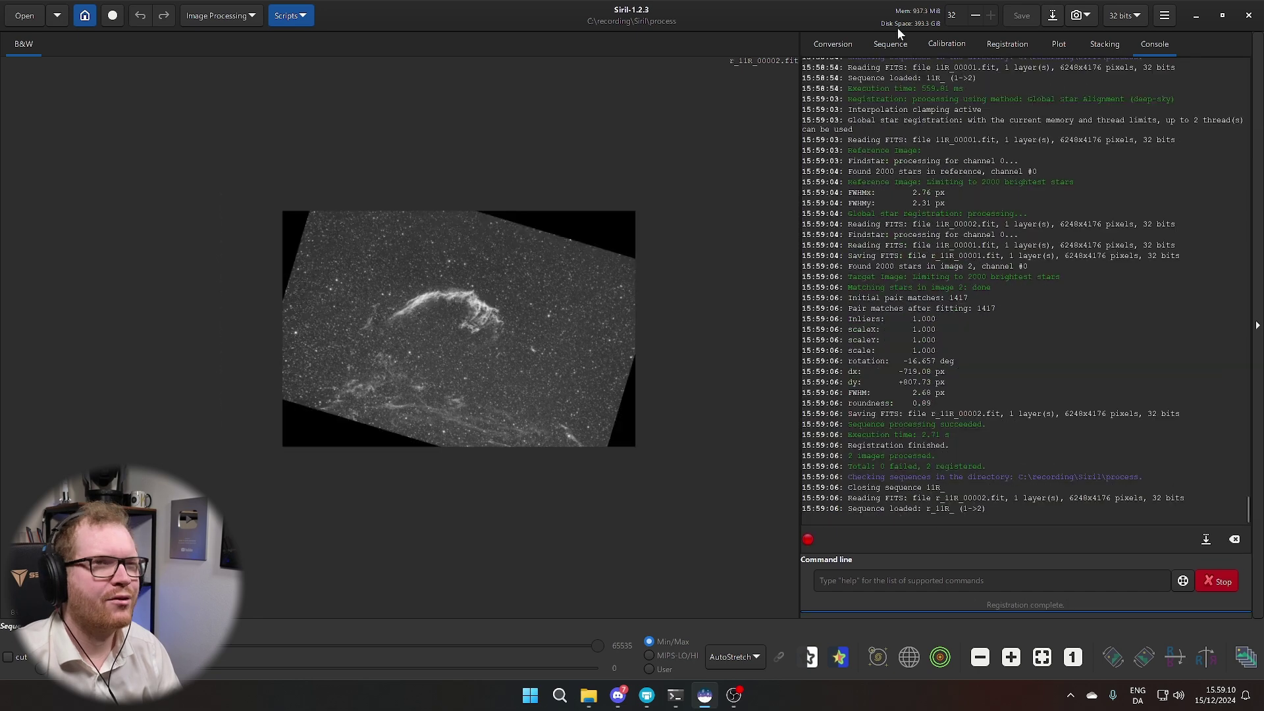
- Compare registered frames r_11R_00001.fit and r_11R_00002.fit in the frame list
click(890, 44)
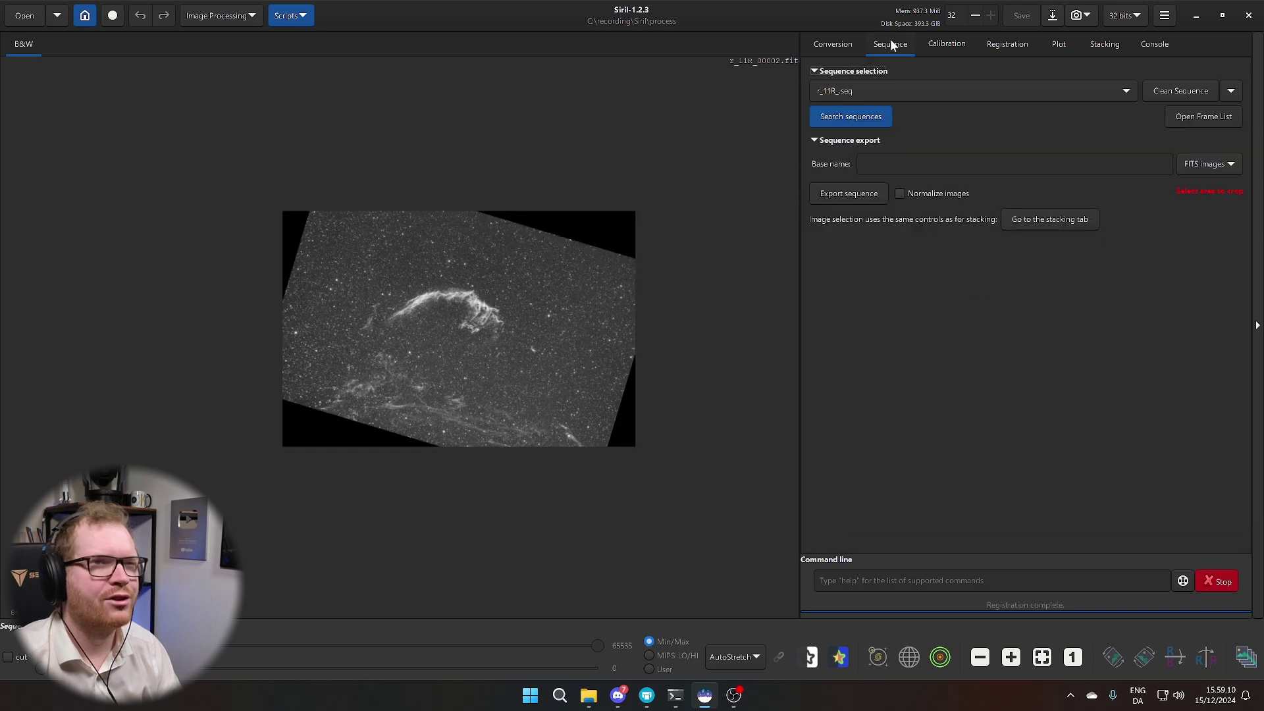
click(1169, 121)
click(822, 202)
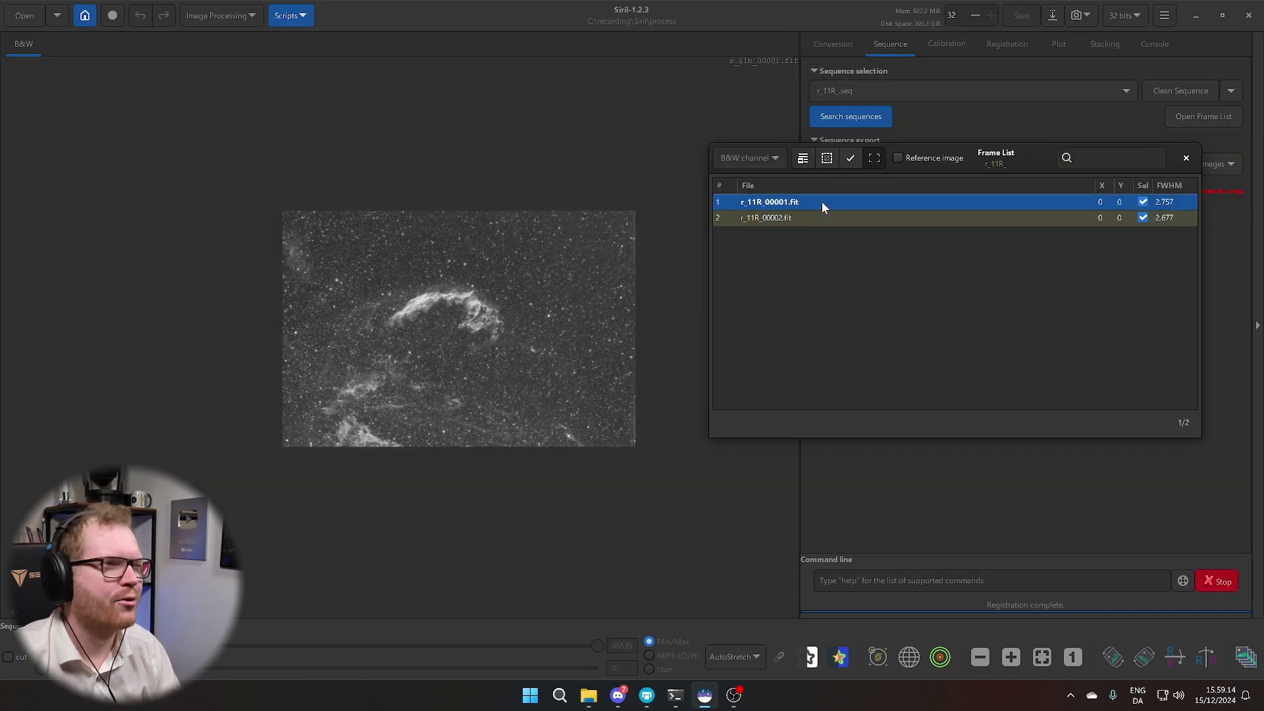
click(813, 217)
click(813, 205)
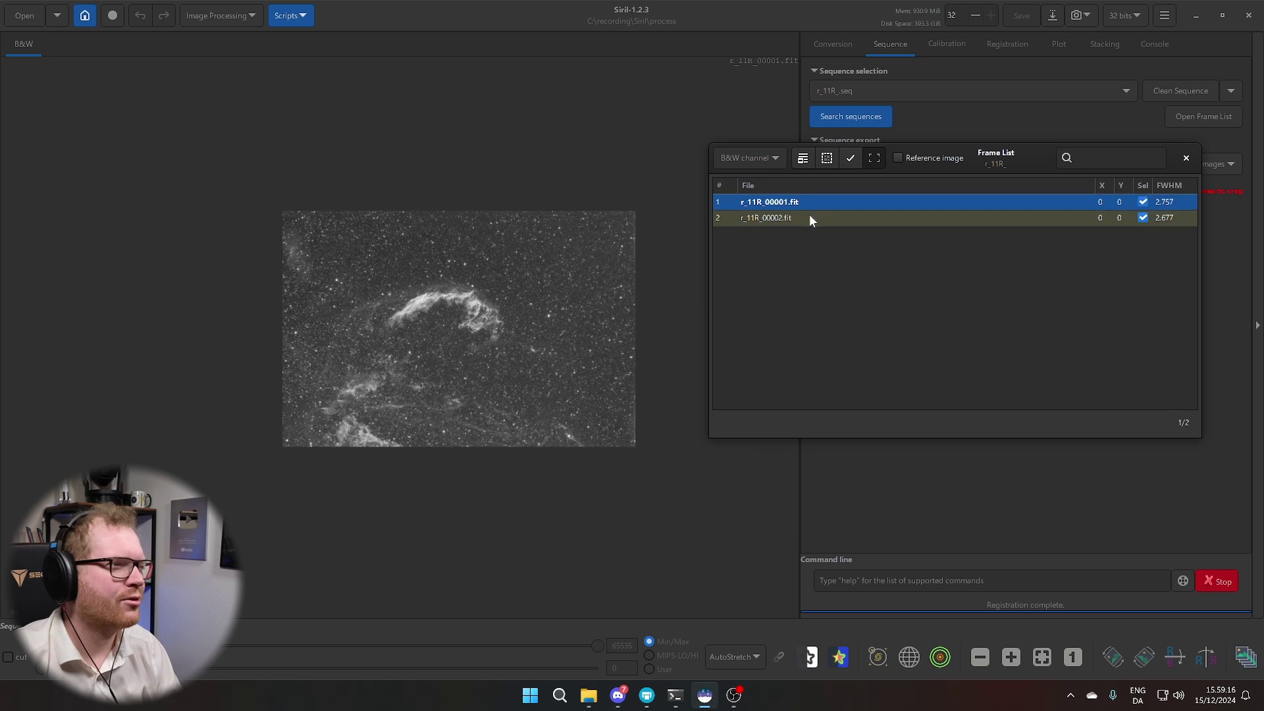
click(809, 215)
click(808, 206)
click(803, 220)
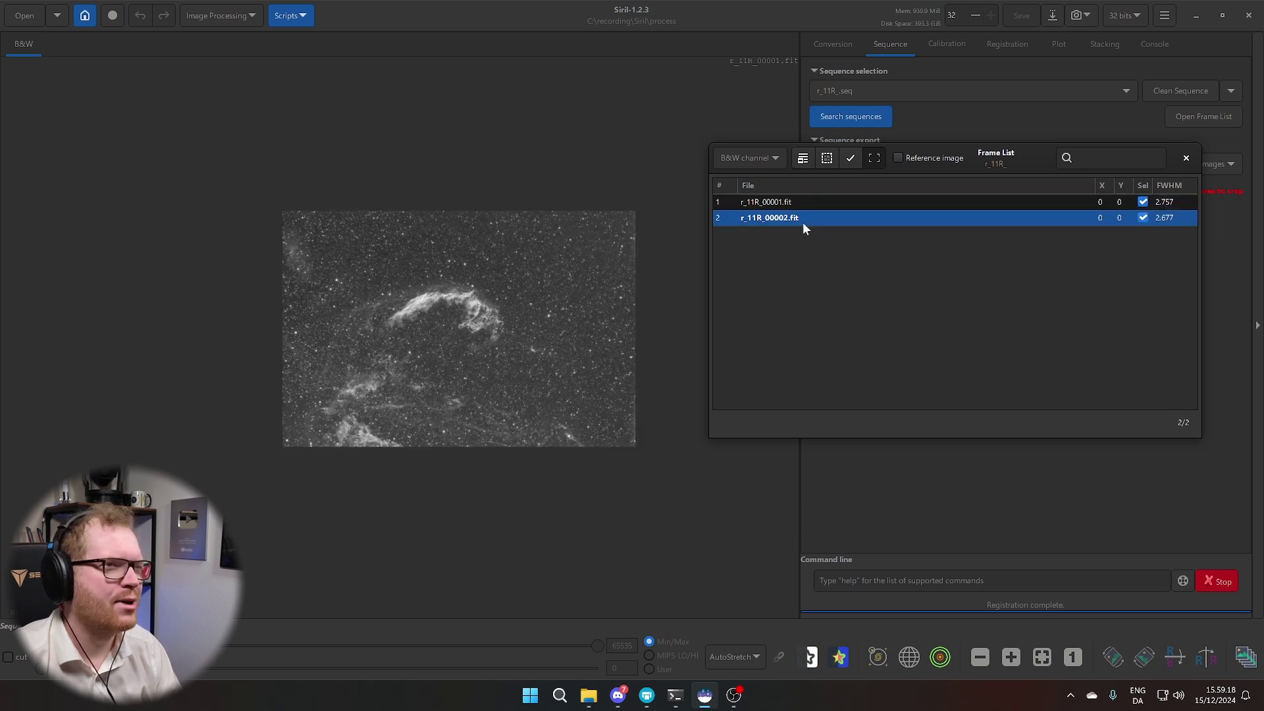
click(803, 207)
click(801, 219)
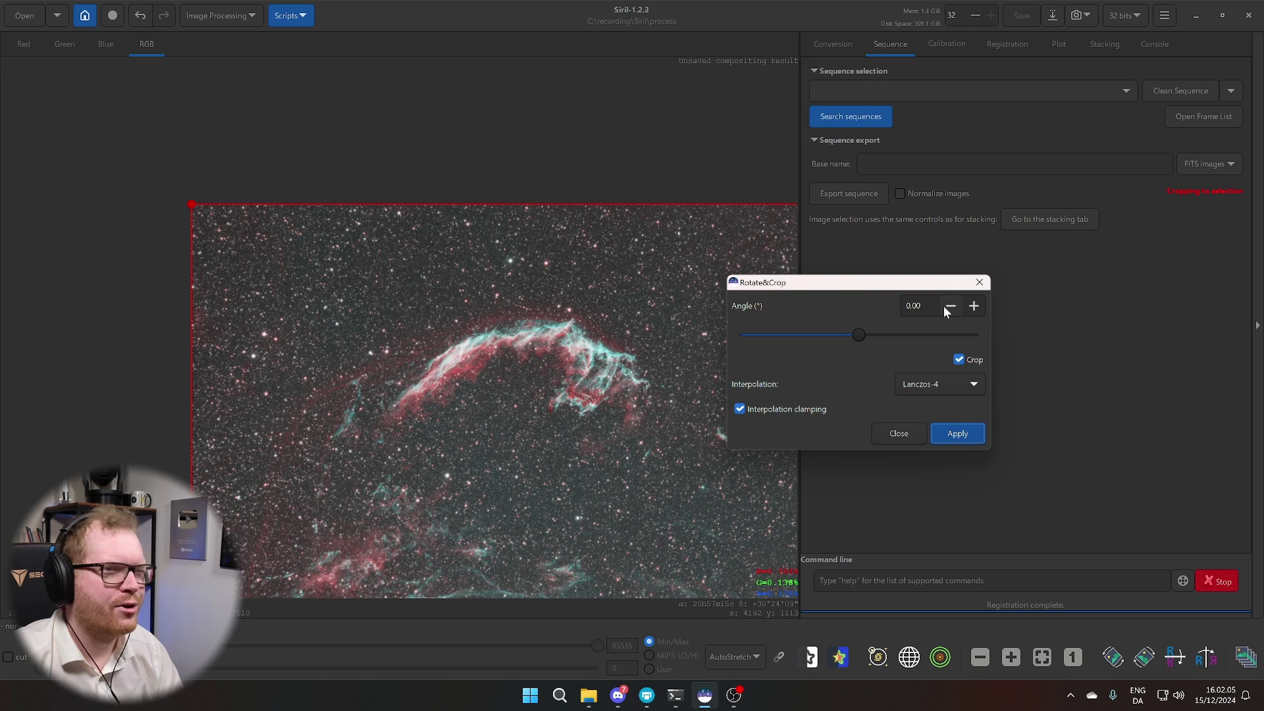
- Close Rotate & Crop, then cancel saving the colour composite
click(979, 282)
scroll(638, 435, down, 2)
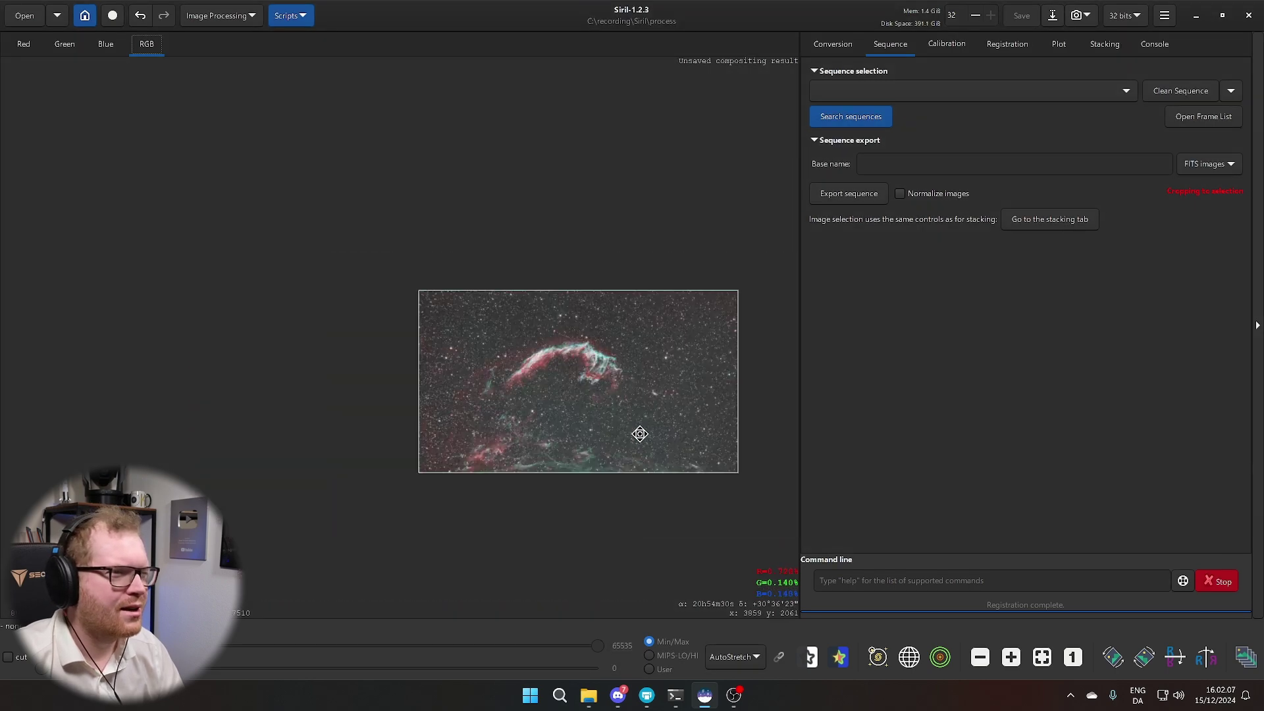
scroll(669, 447, up, 1)
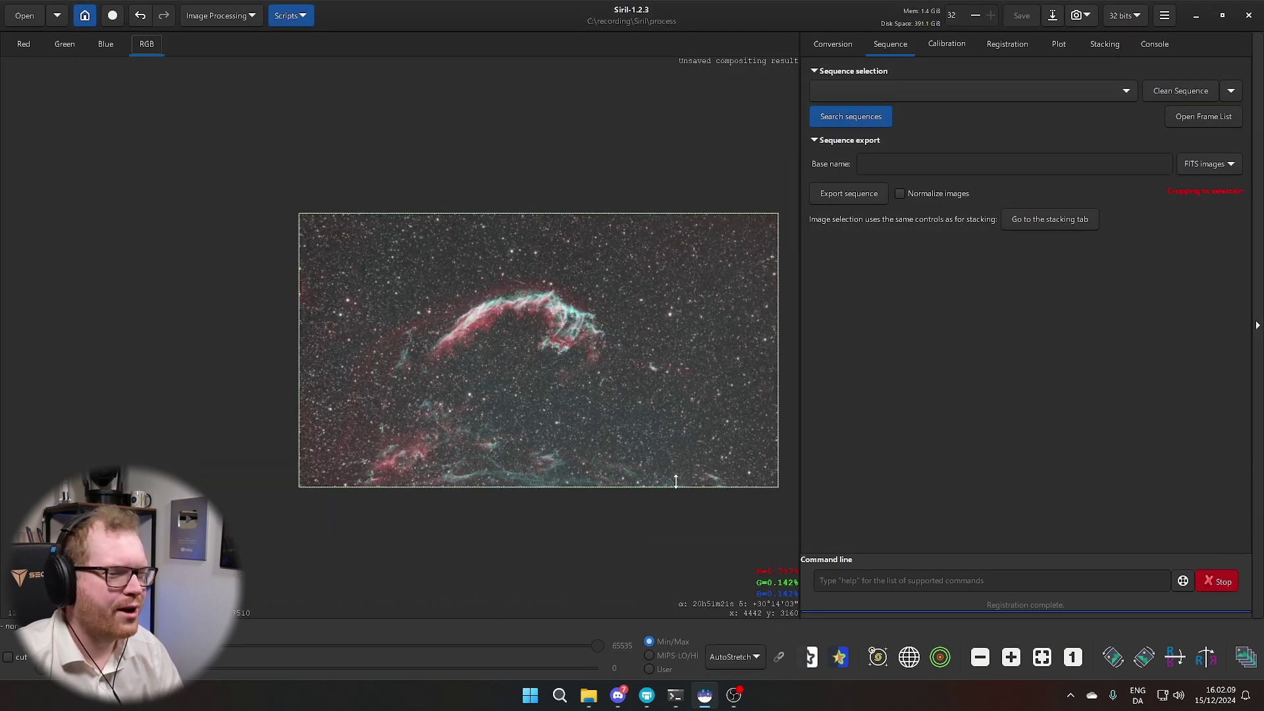
click(1052, 15)
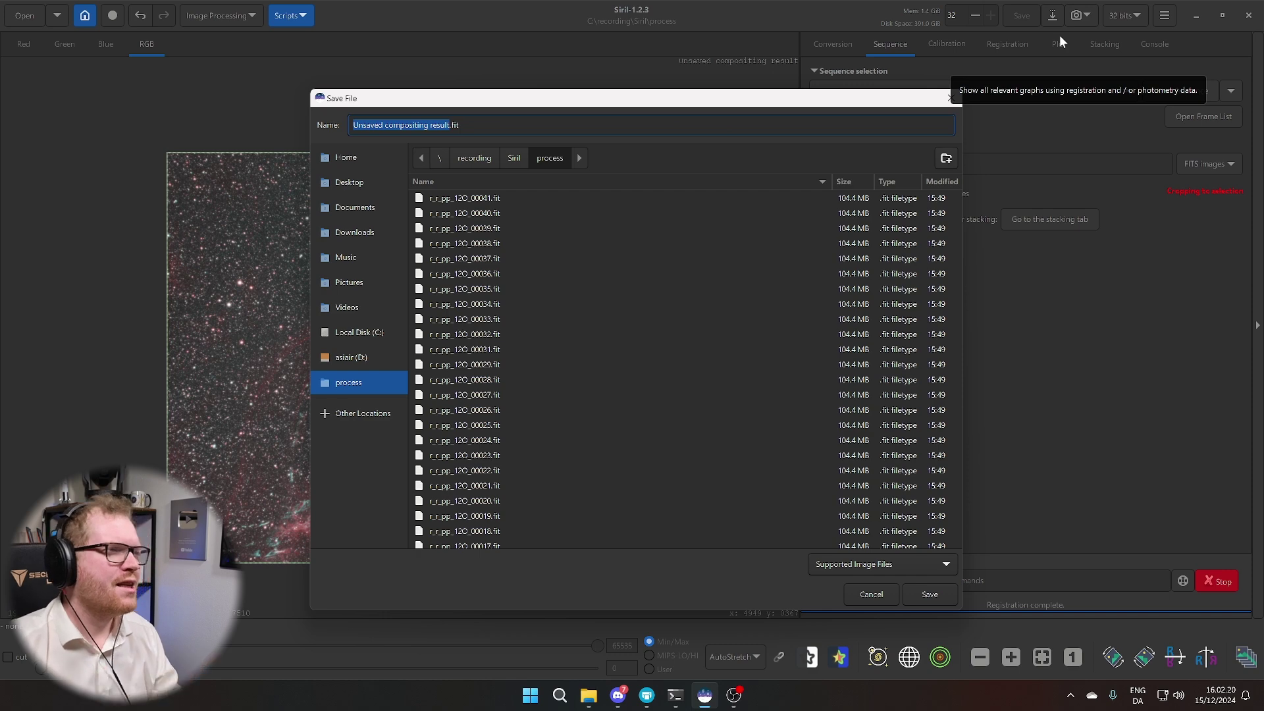
click(951, 97)
scroll(585, 319, down, 2)
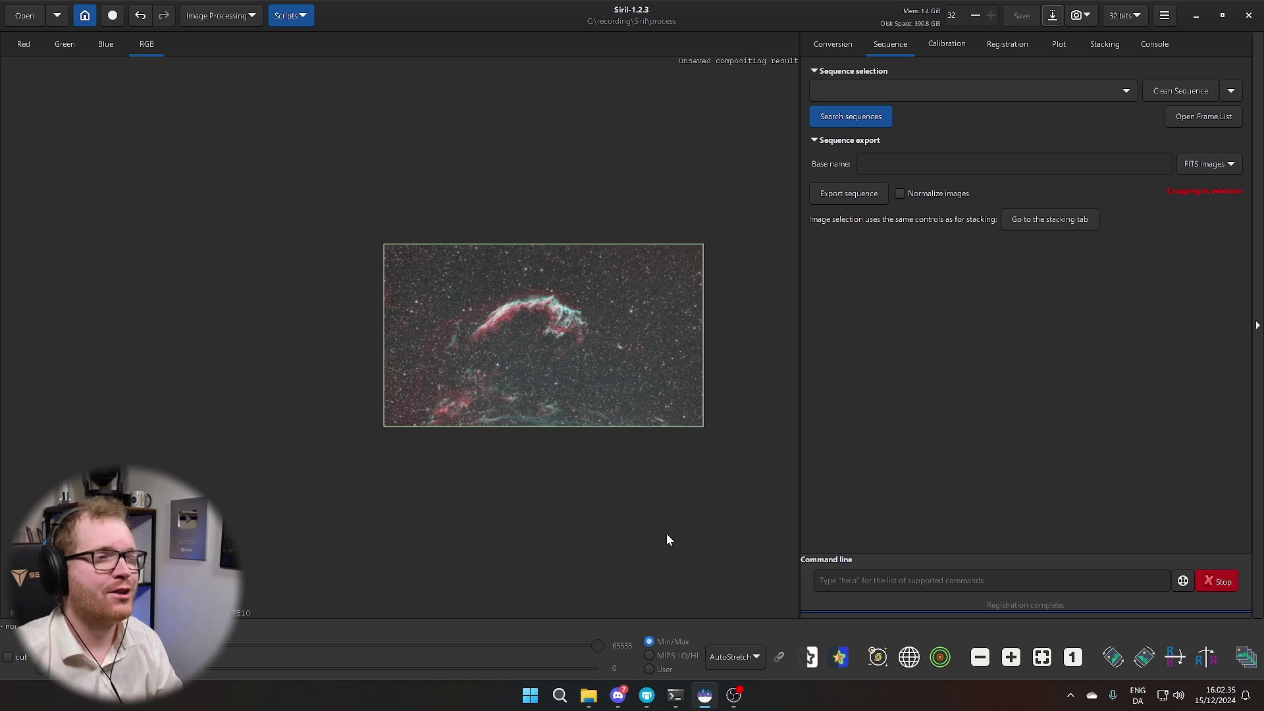
scroll(529, 331, up, 2)
- Zoom the view of the r_12R_00002.fit Veil Nebula panel
scroll(560, 305, down, 1)
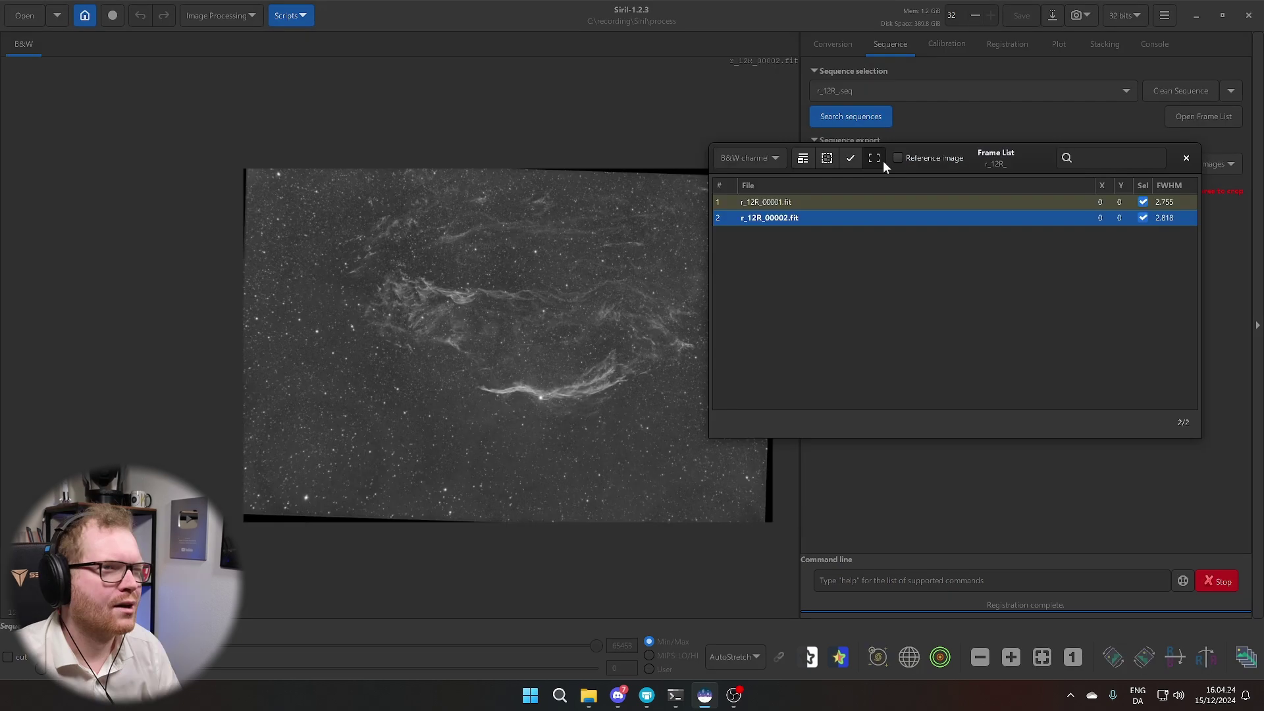
- Compare r_12R_00001.fit with the second frame of panel two by switching between them repeatedly
drag(1045, 147, 1130, 152)
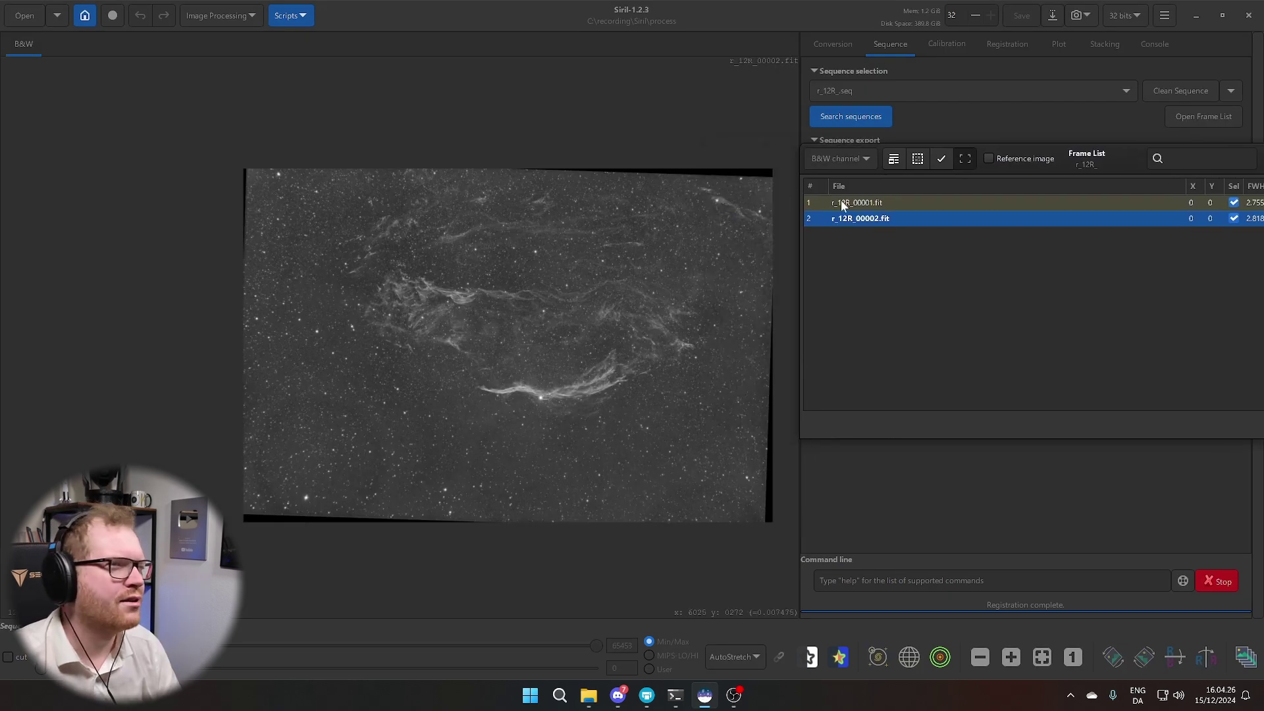
click(869, 207)
click(865, 218)
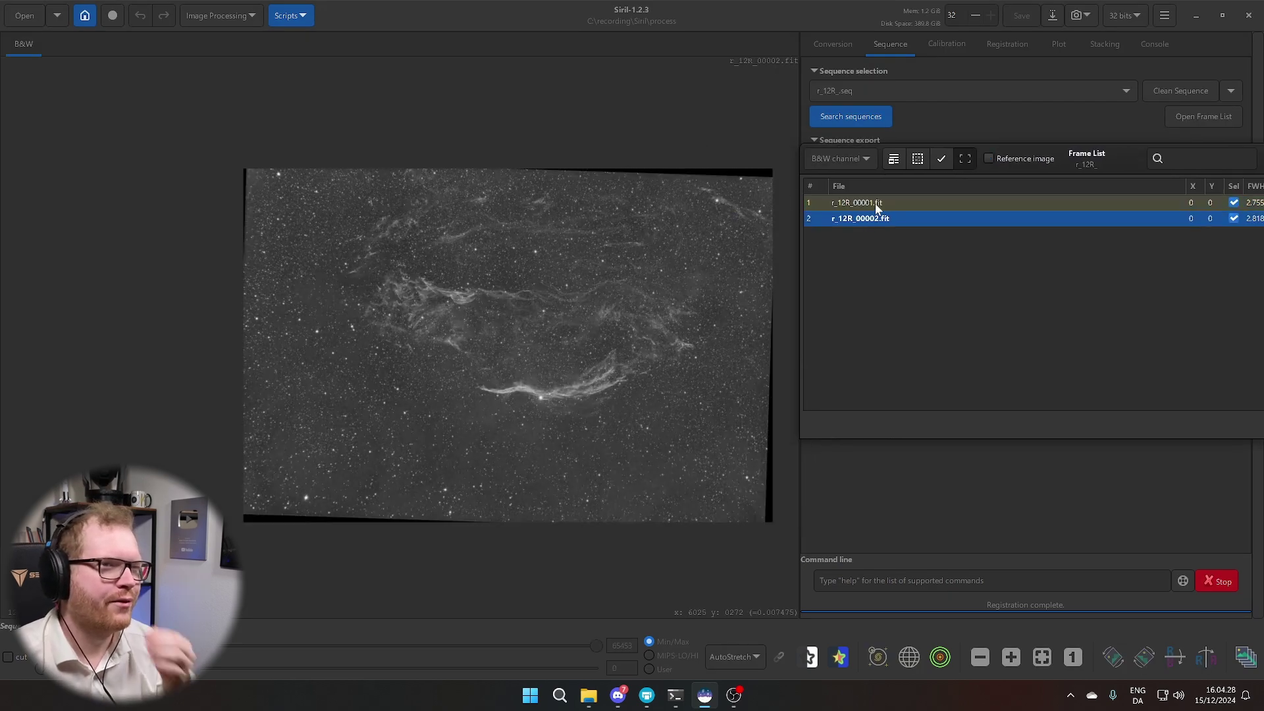
click(875, 204)
click(866, 222)
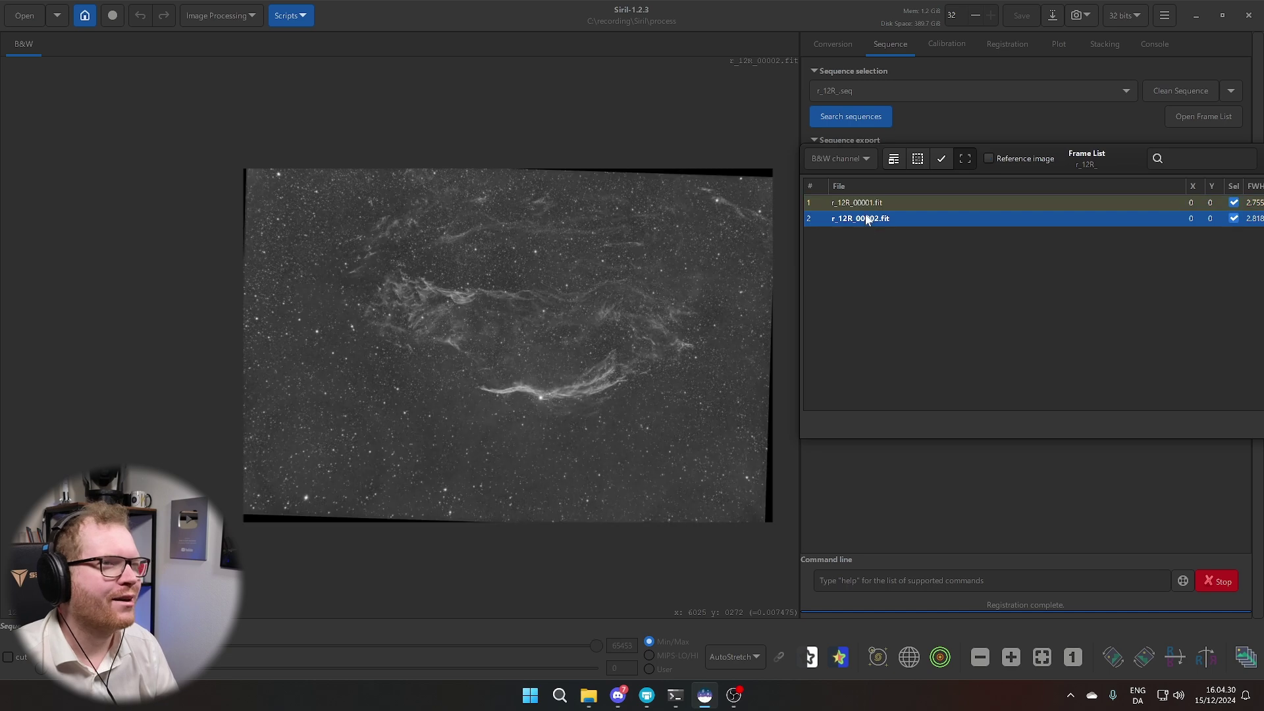
click(872, 207)
click(862, 218)
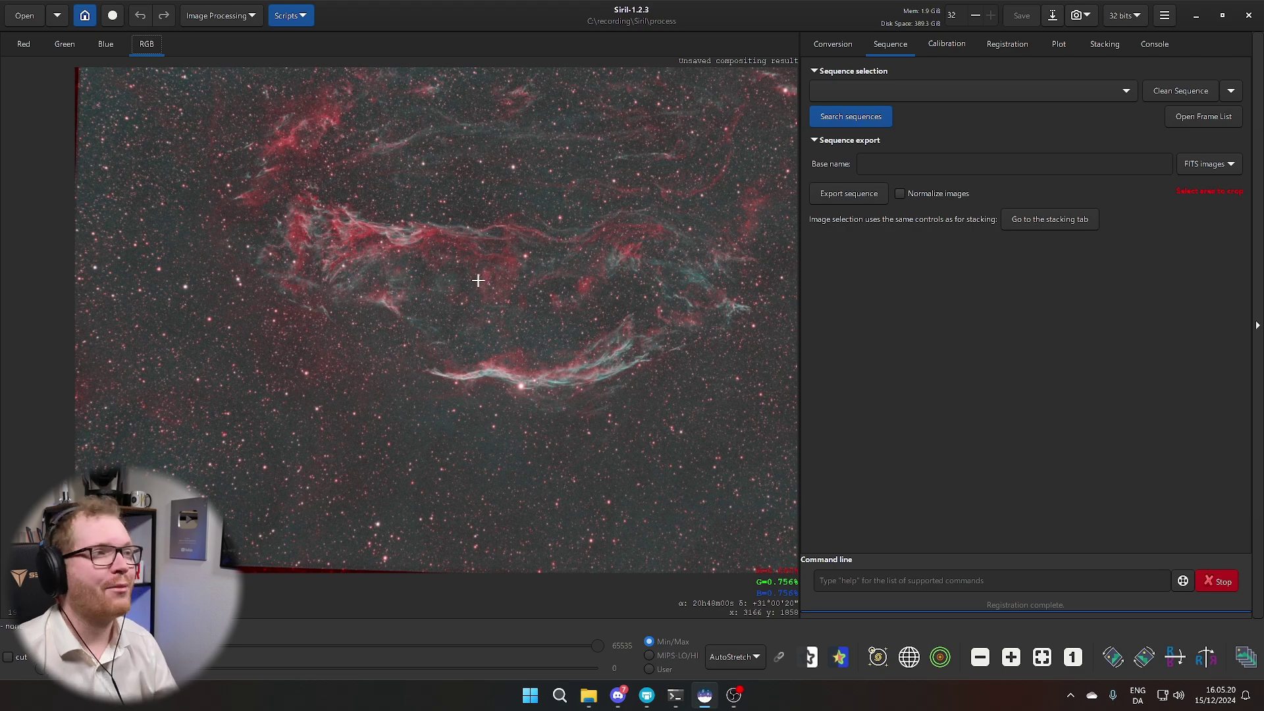
scroll(480, 281, down, 1)
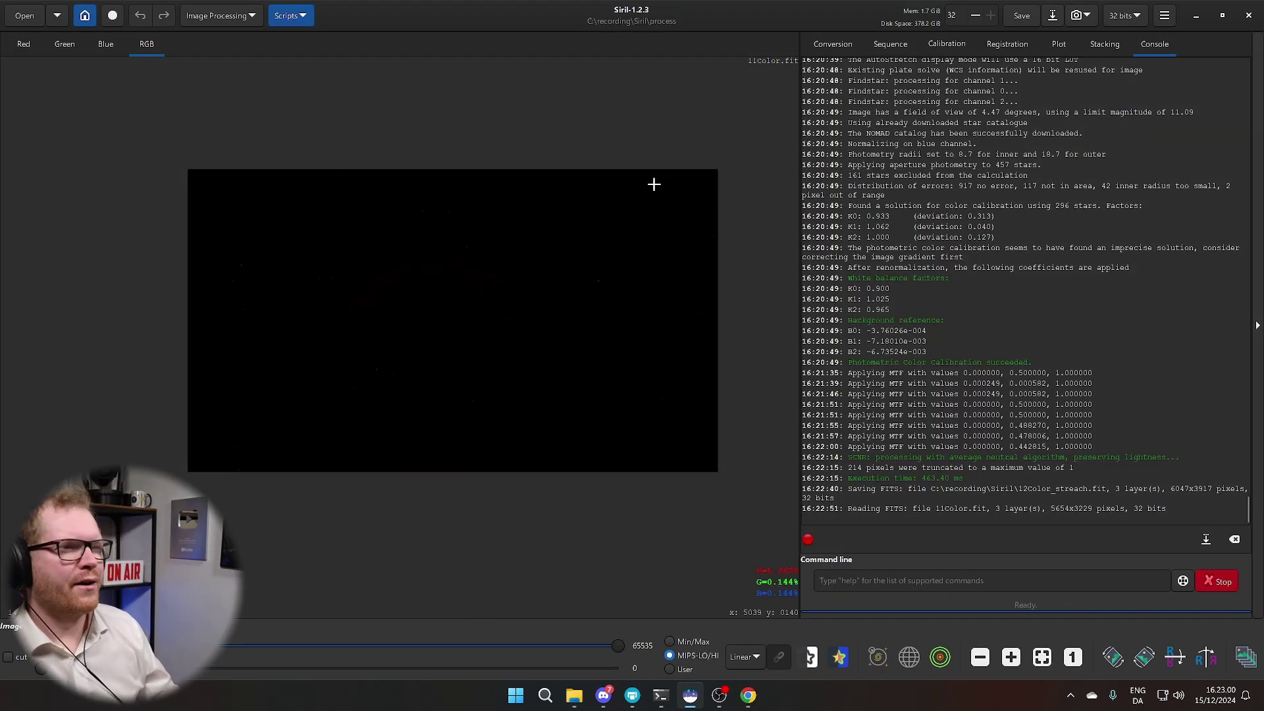
- Preview 11color.fit in AutoStretch display mode with the colour channels linked
scroll(575, 224, down, 1)
scroll(551, 259, up, 1)
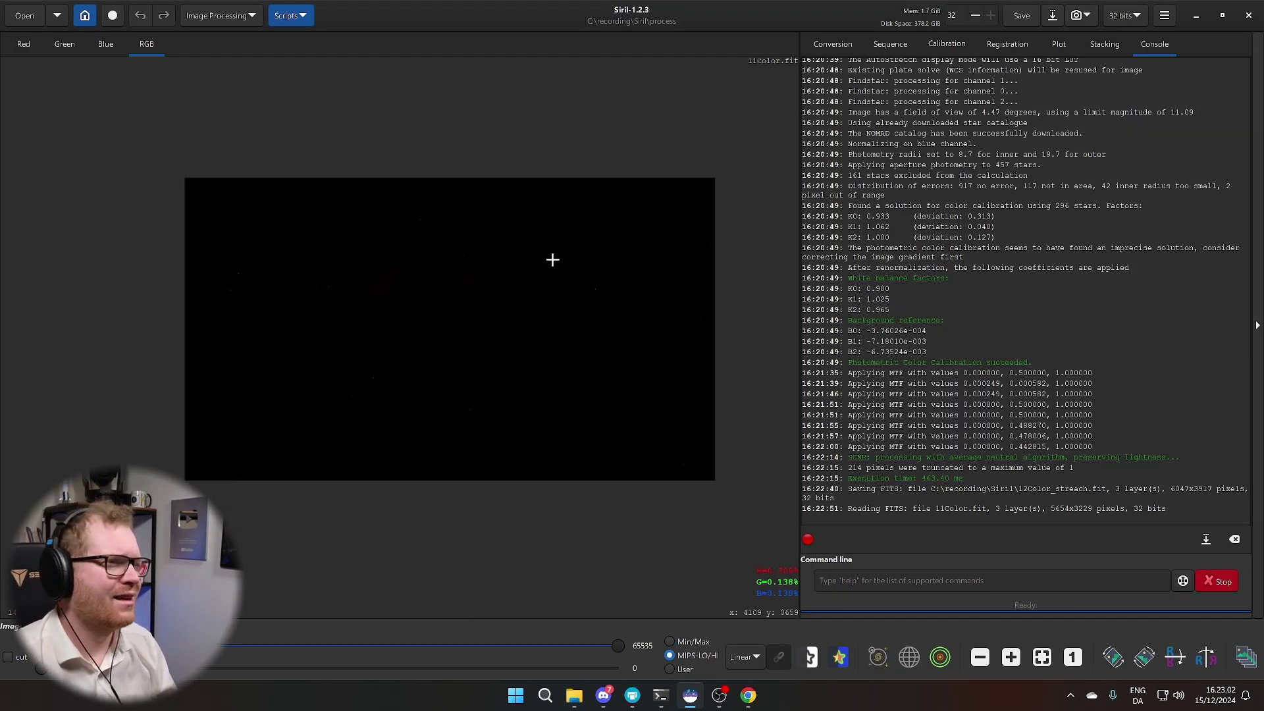
click(235, 16)
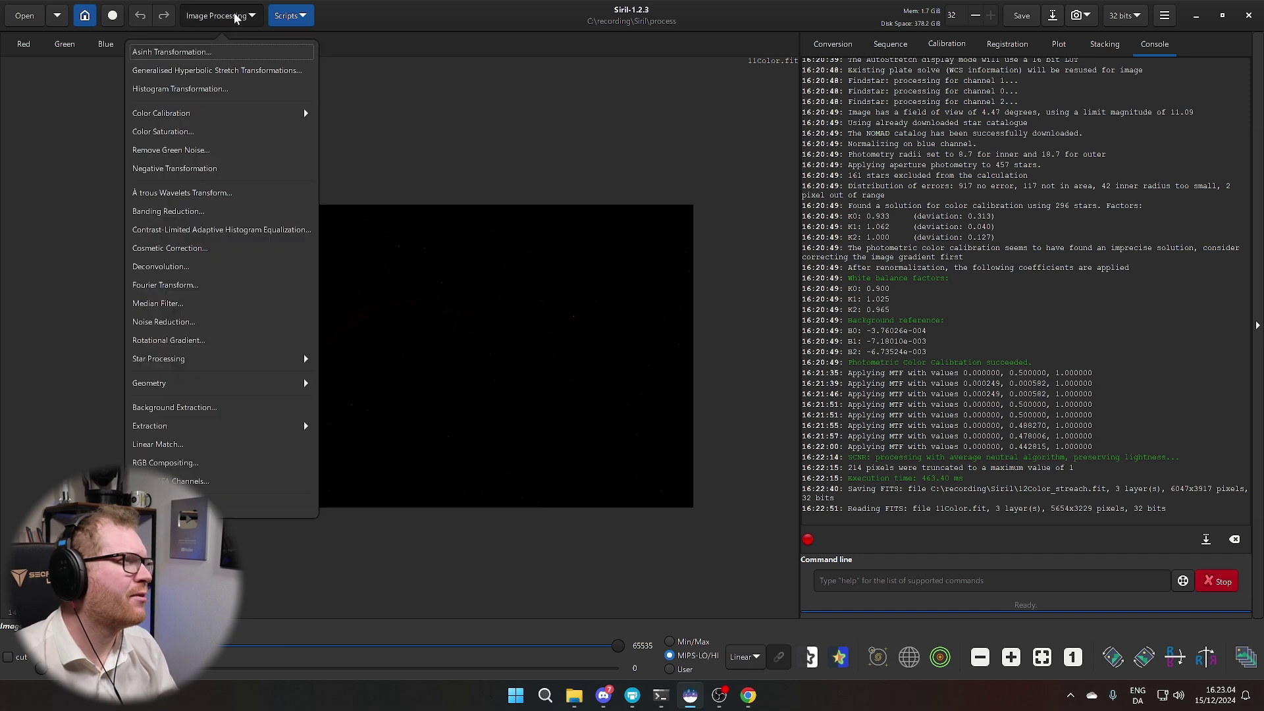
click(733, 657)
click(733, 656)
click(766, 600)
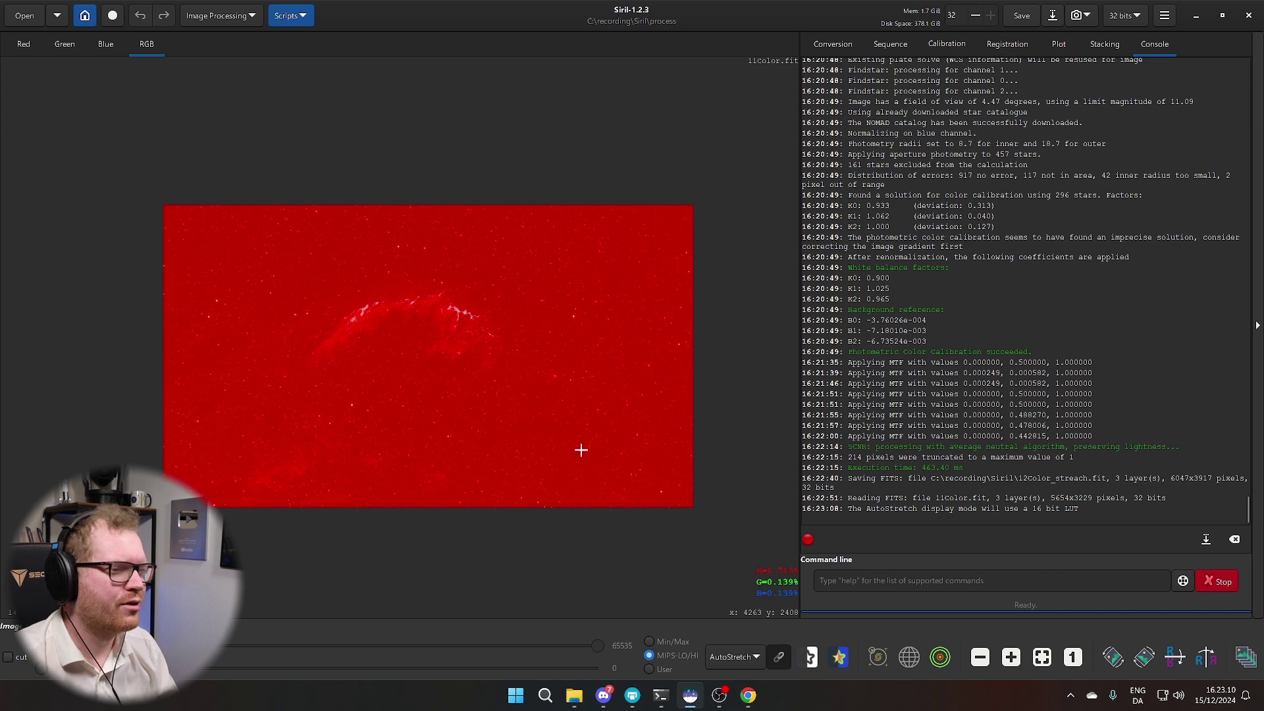
click(779, 657)
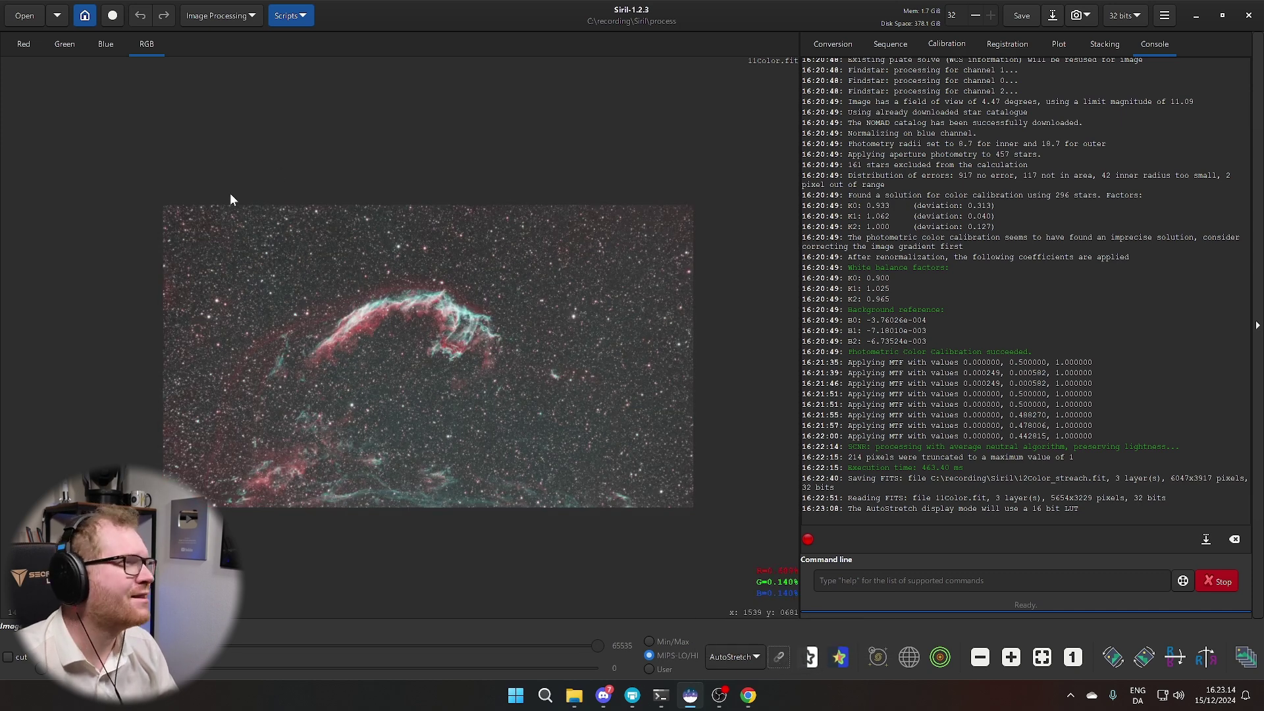
- Launch Photometric Color Calibration from the Color Calibration menu
click(220, 13)
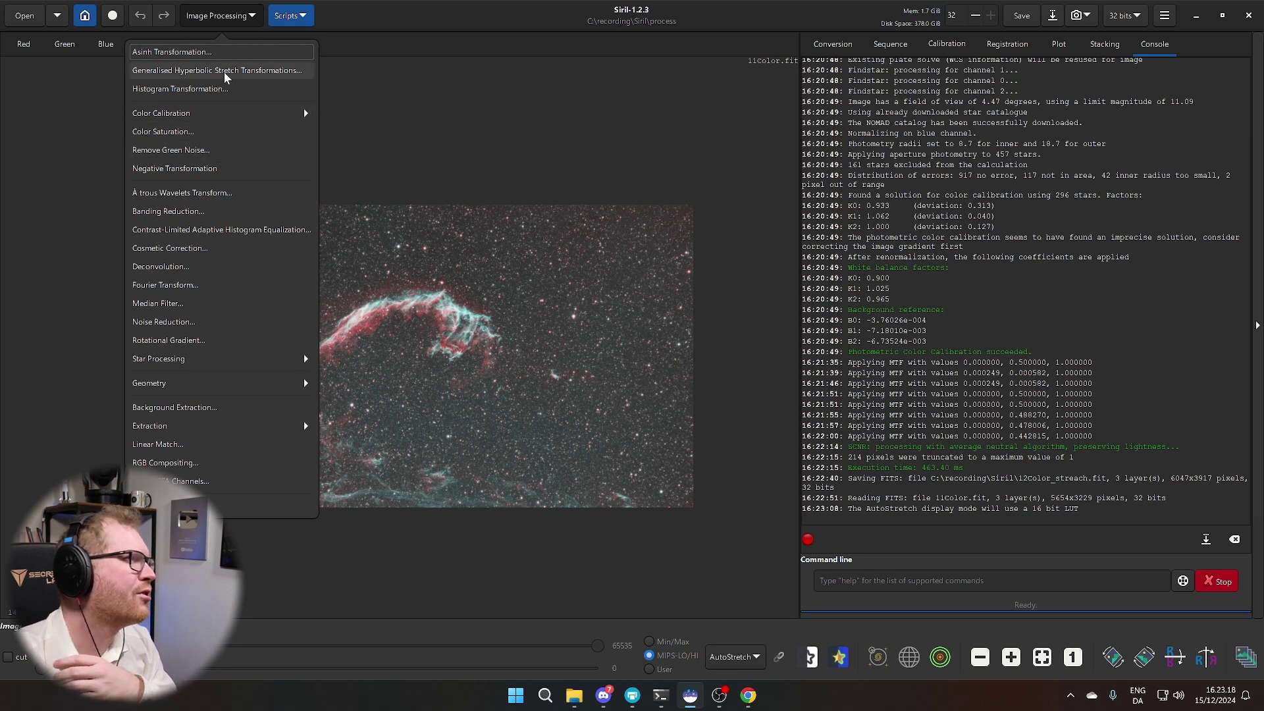
click(233, 117)
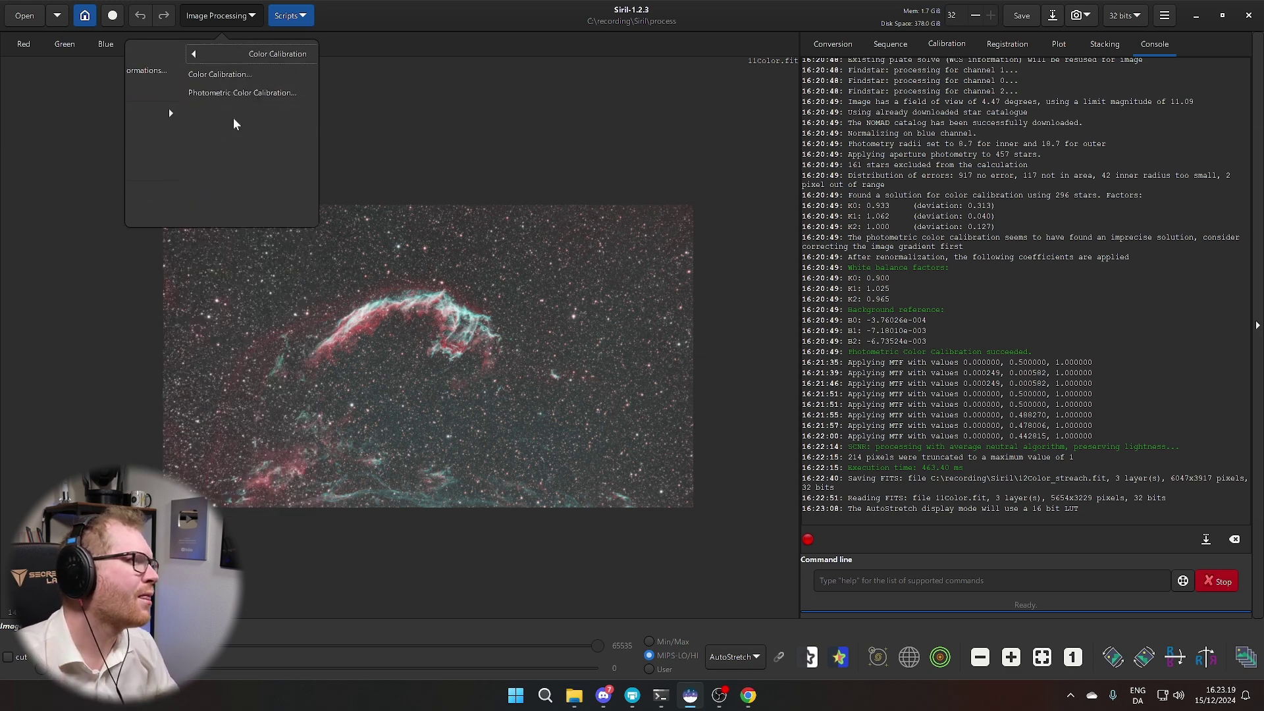
click(204, 97)
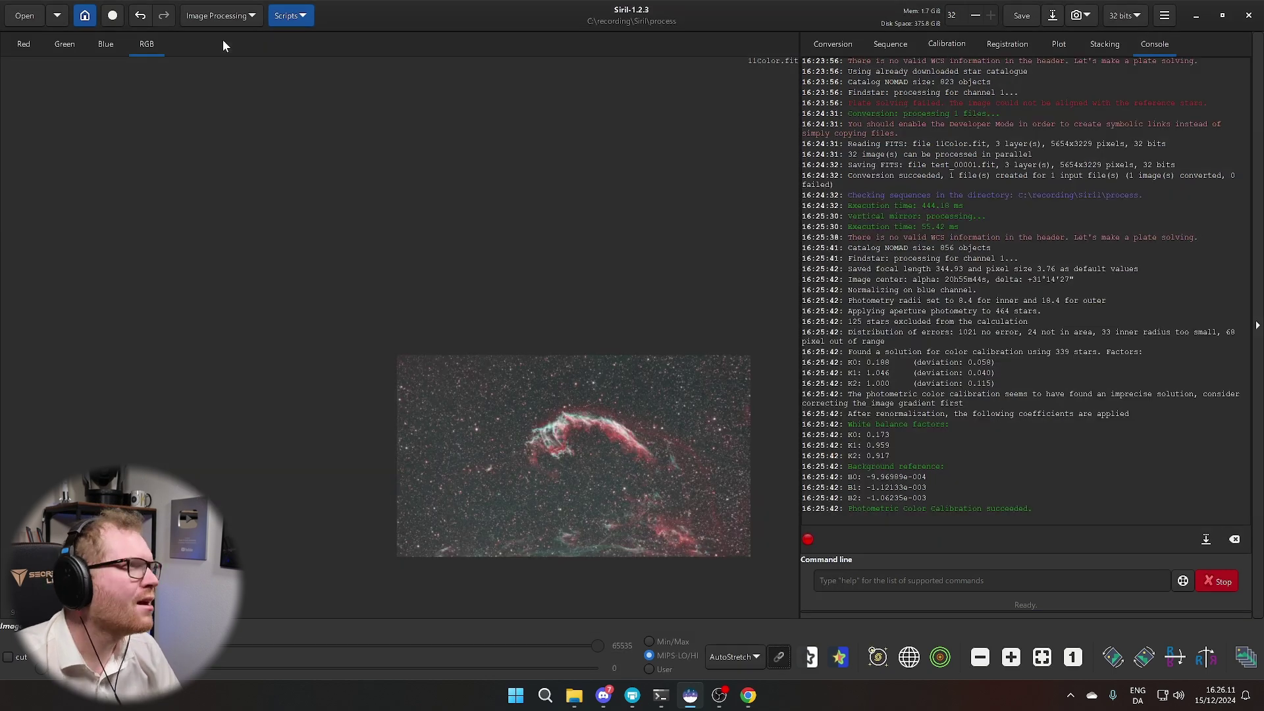
- Apply an auto-calculated histogram stretch on all RGB channels, with the preview set to Linear
click(220, 16)
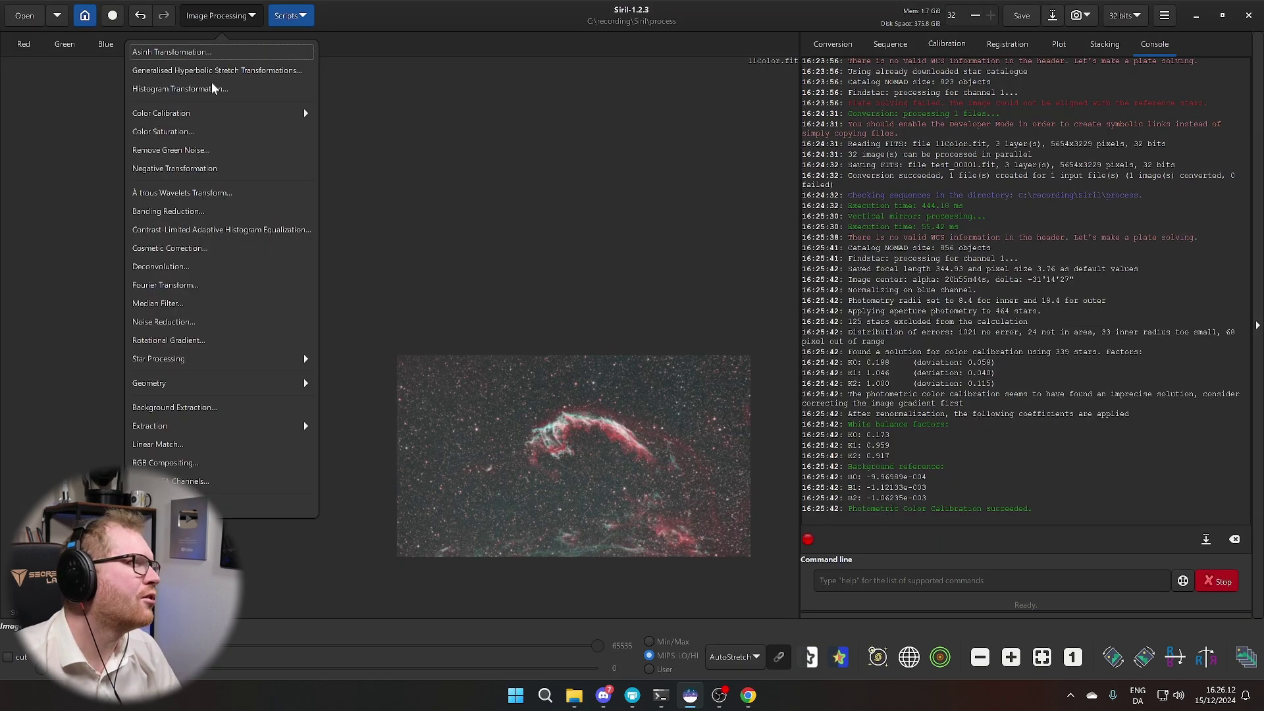
click(201, 95)
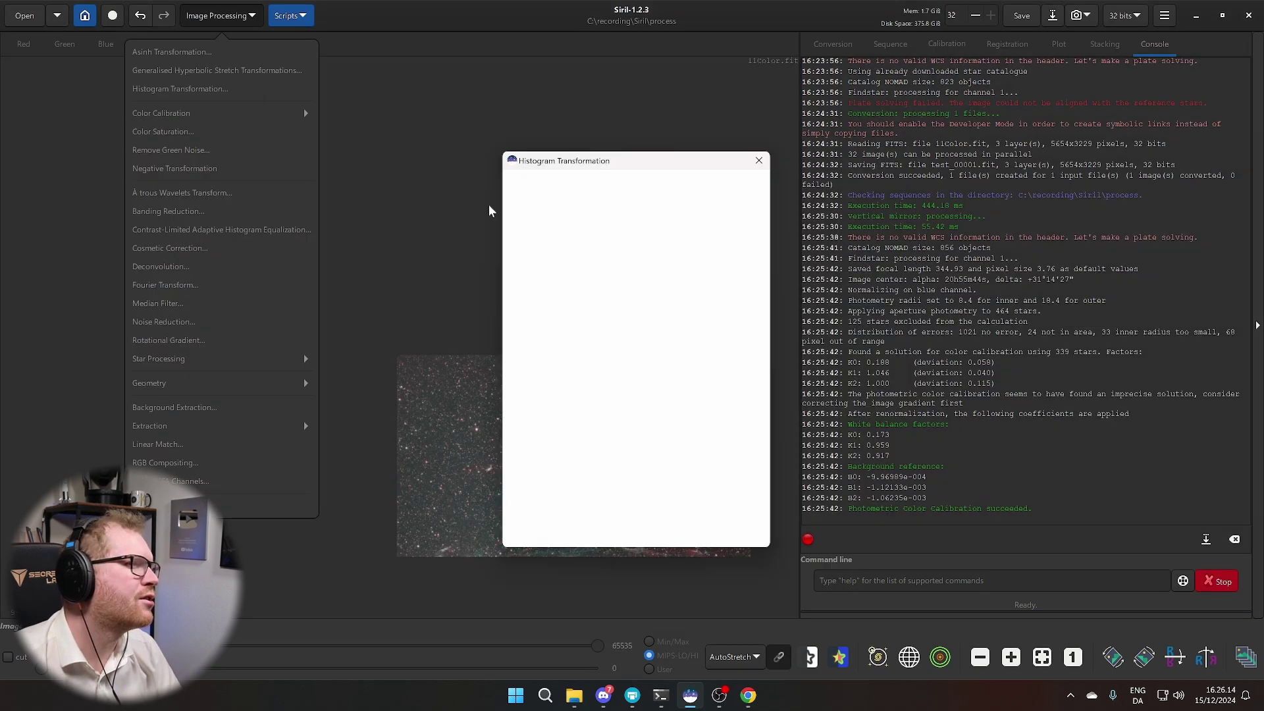
click(571, 425)
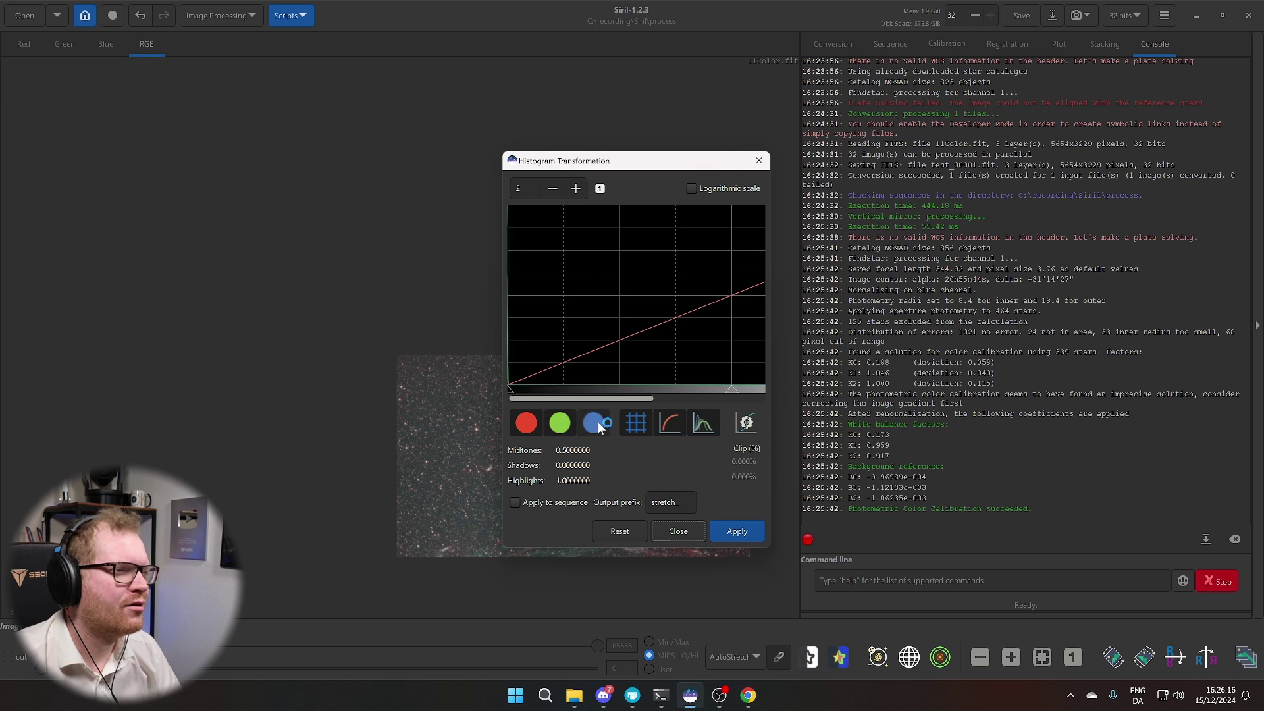
click(596, 420)
click(747, 424)
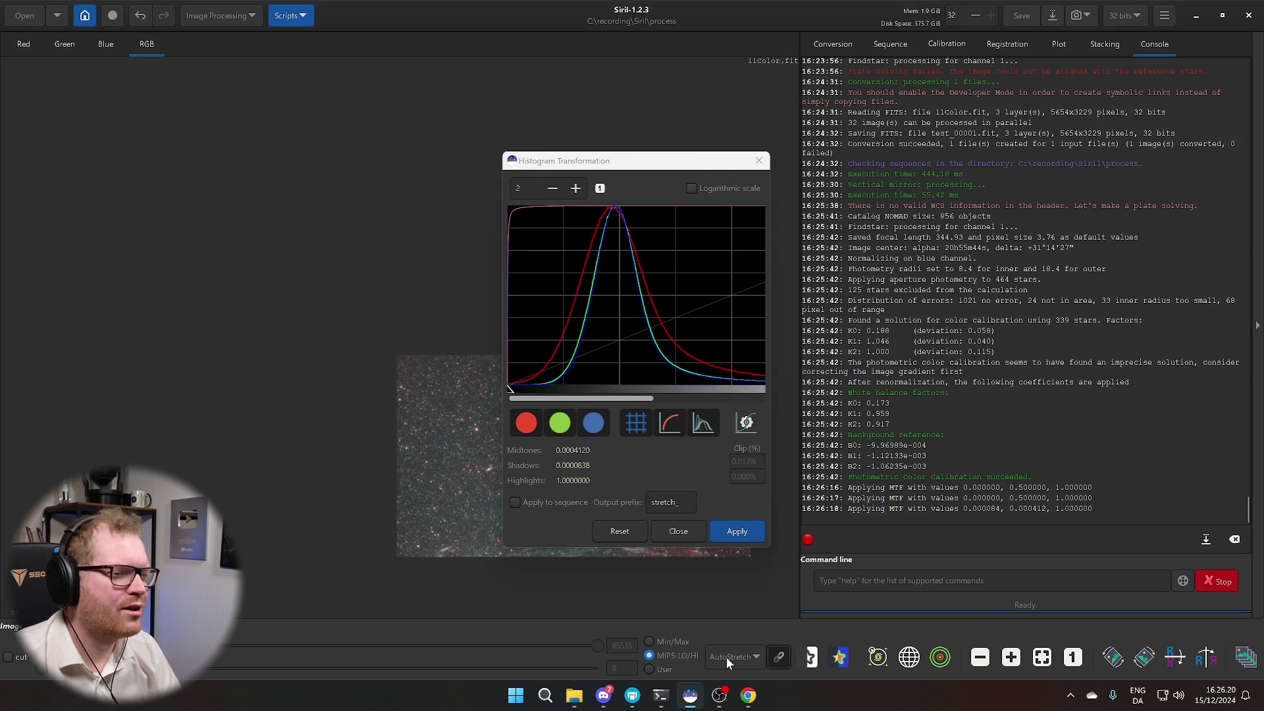
click(726, 657)
click(744, 516)
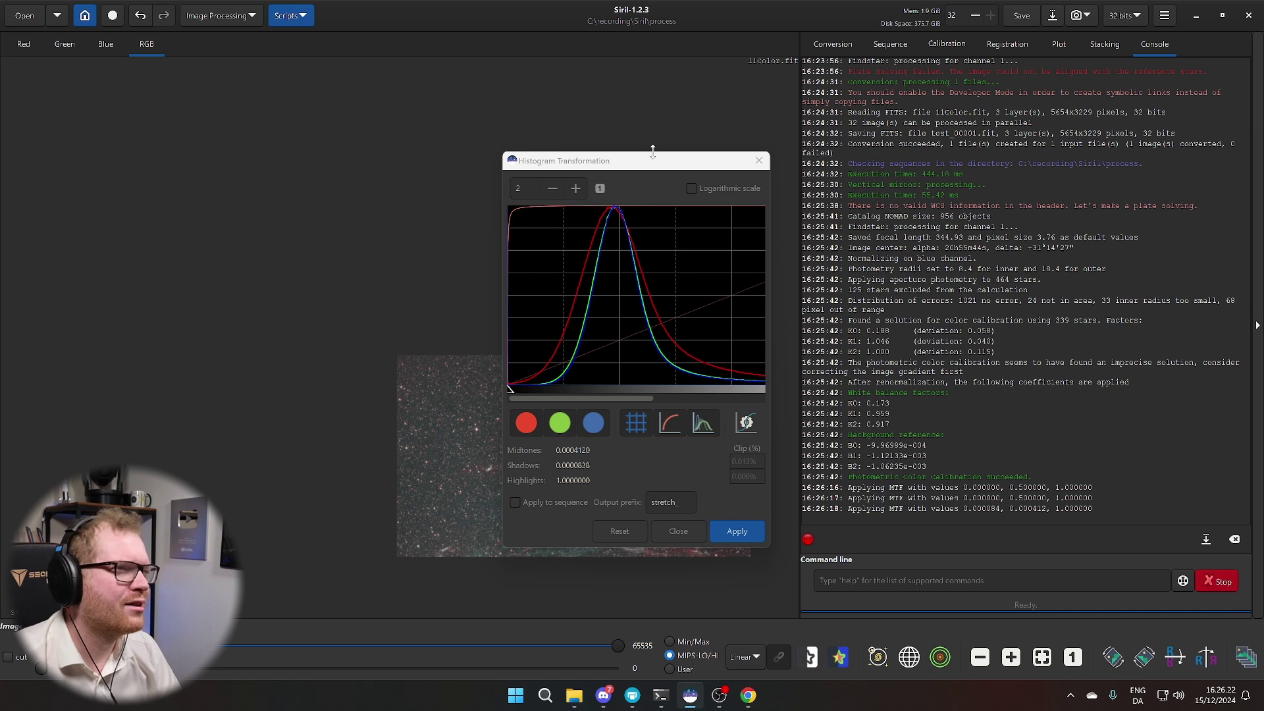
drag(652, 151, 916, 144)
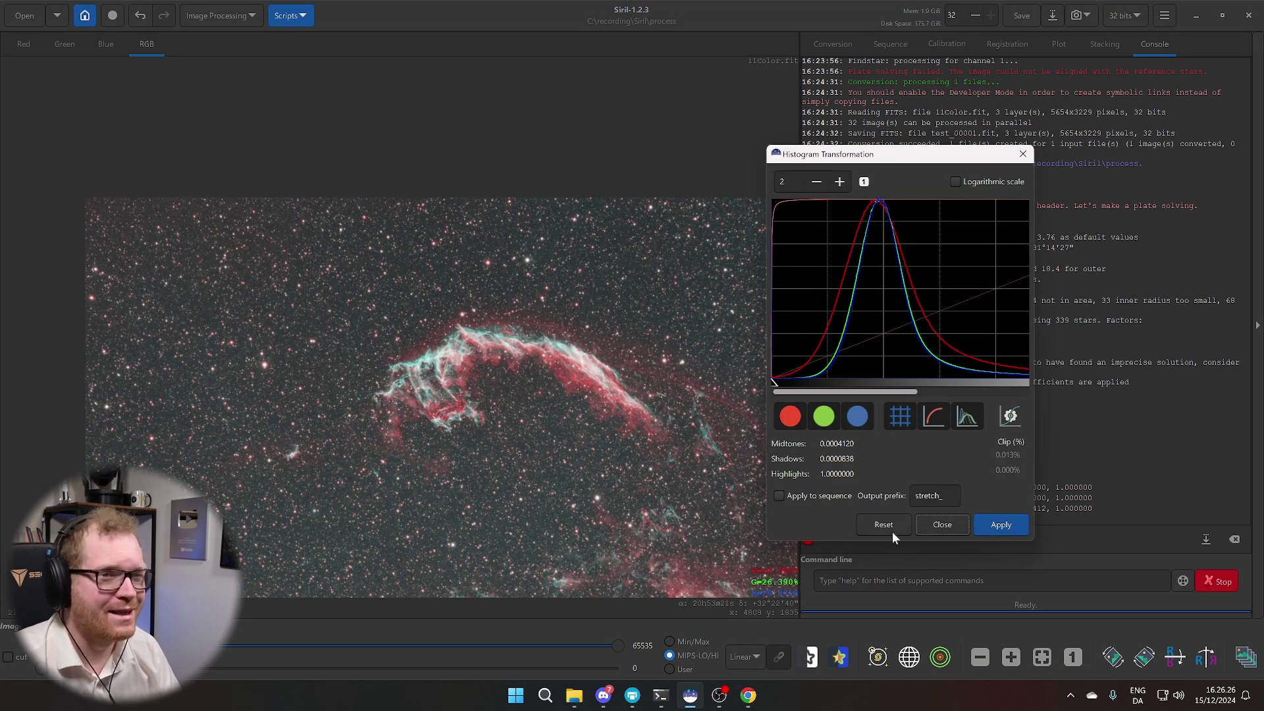
click(1001, 527)
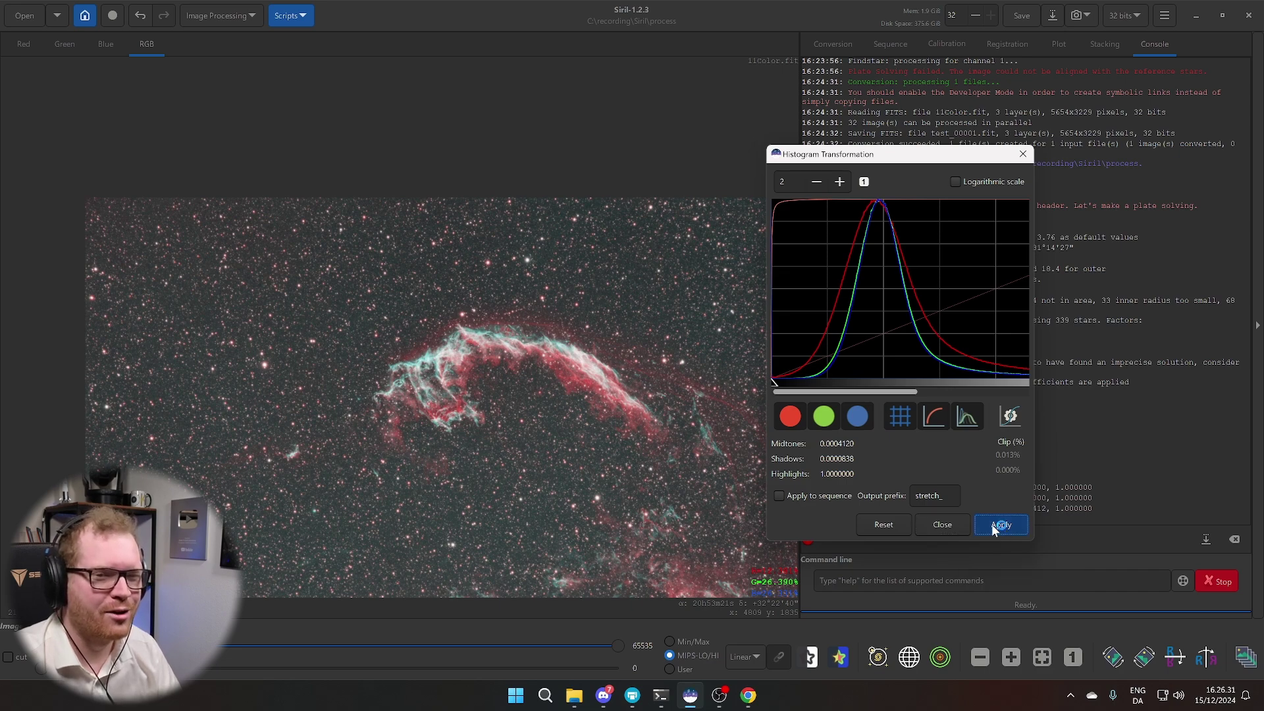
click(1023, 155)
- Remove the green noise from the panel with SCNR
click(221, 15)
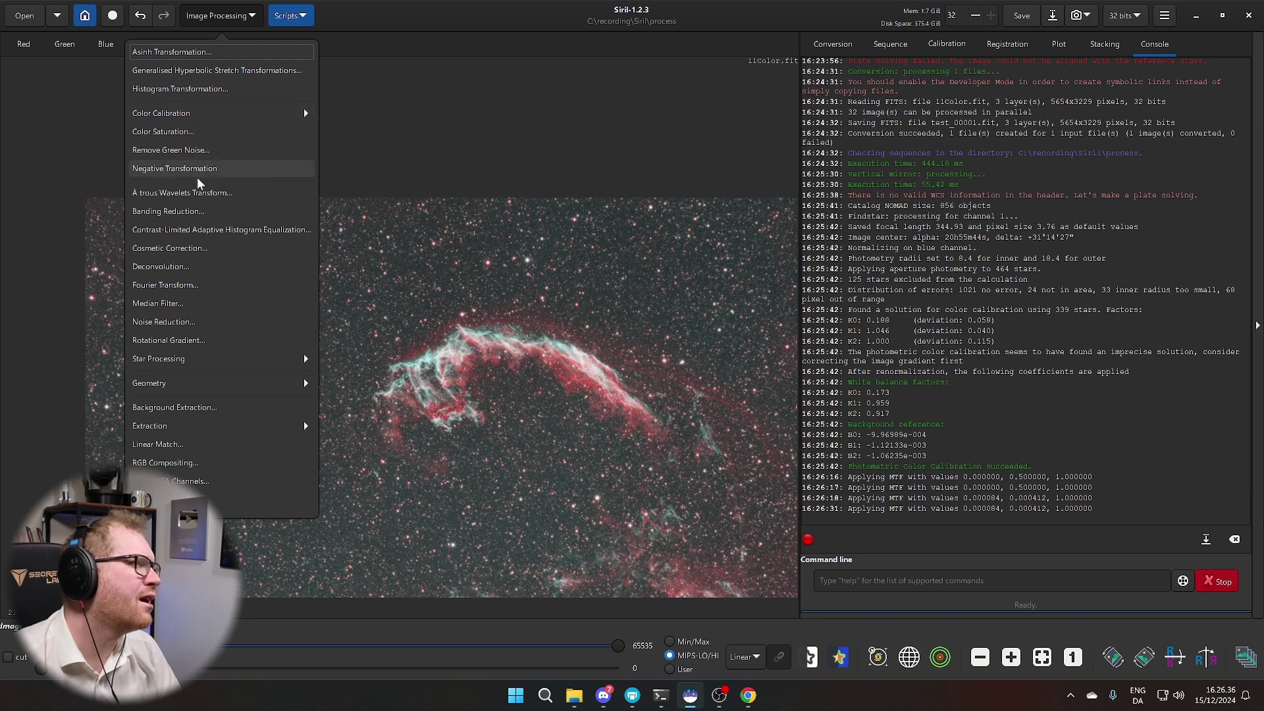
click(191, 150)
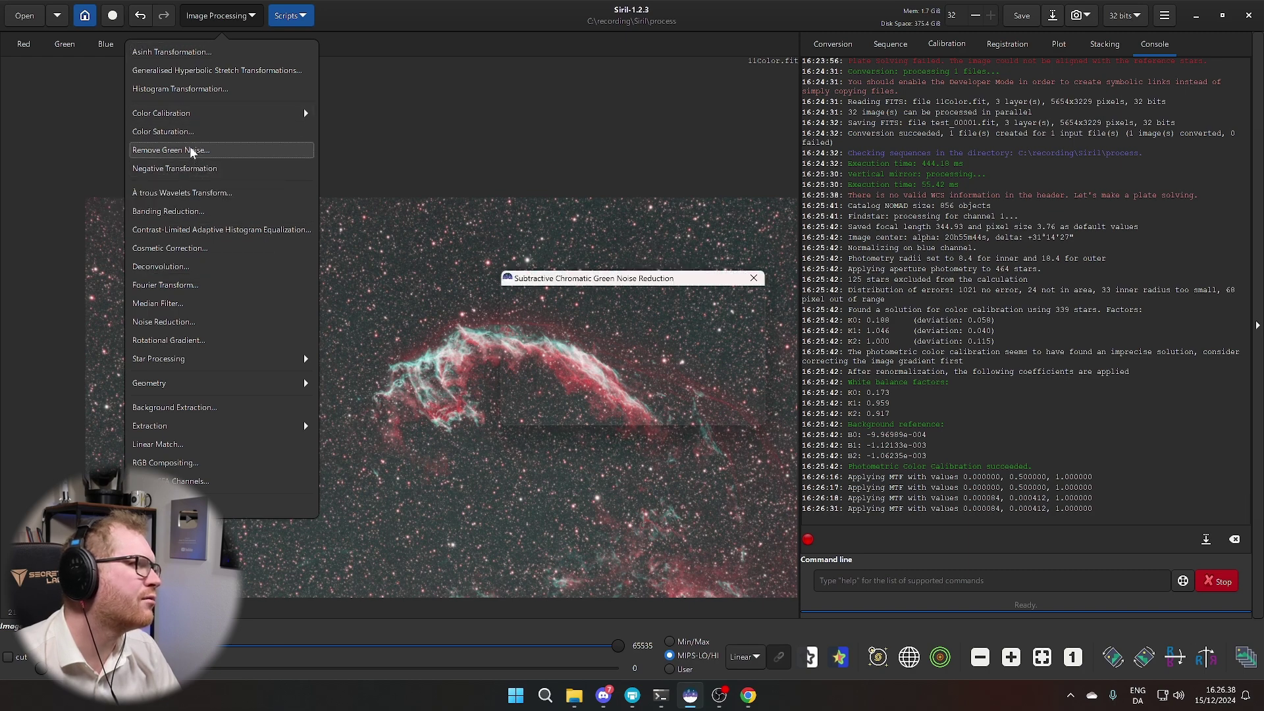
click(733, 408)
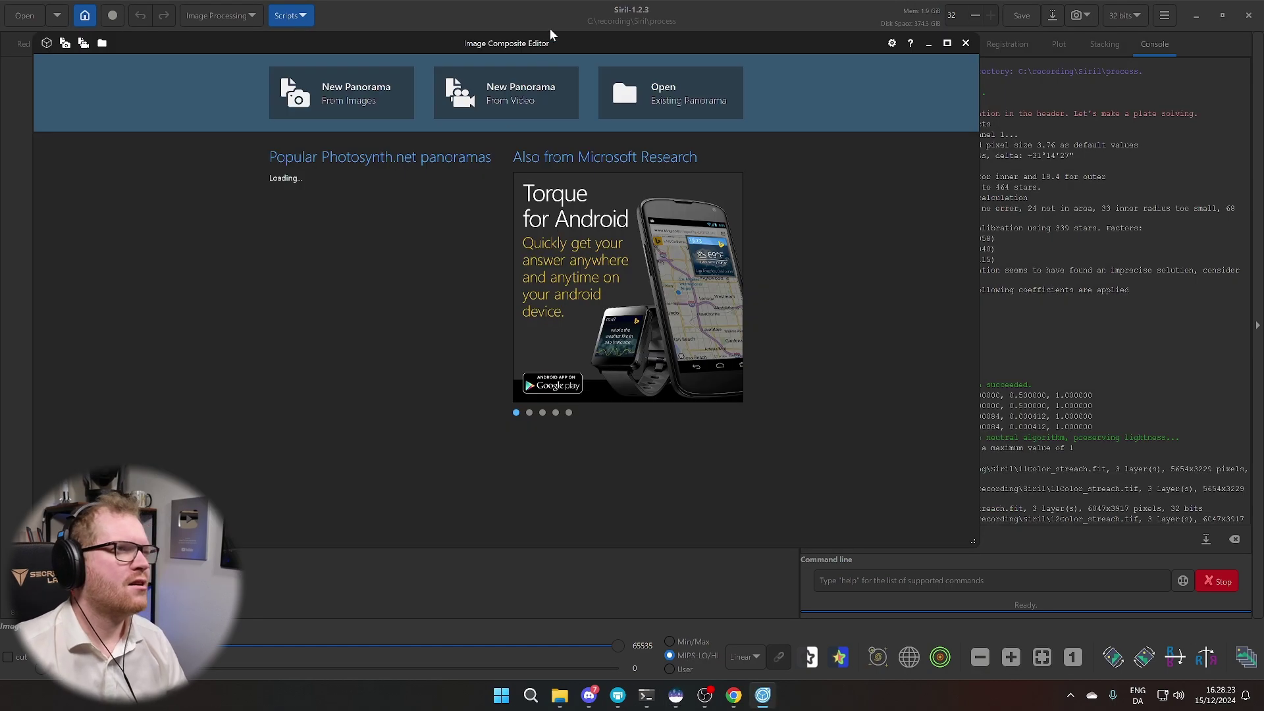
- Import 11Color_streach.tif and 12Color_streach.tif from the recording folder into a new panorama
drag(565, 43, 711, 129)
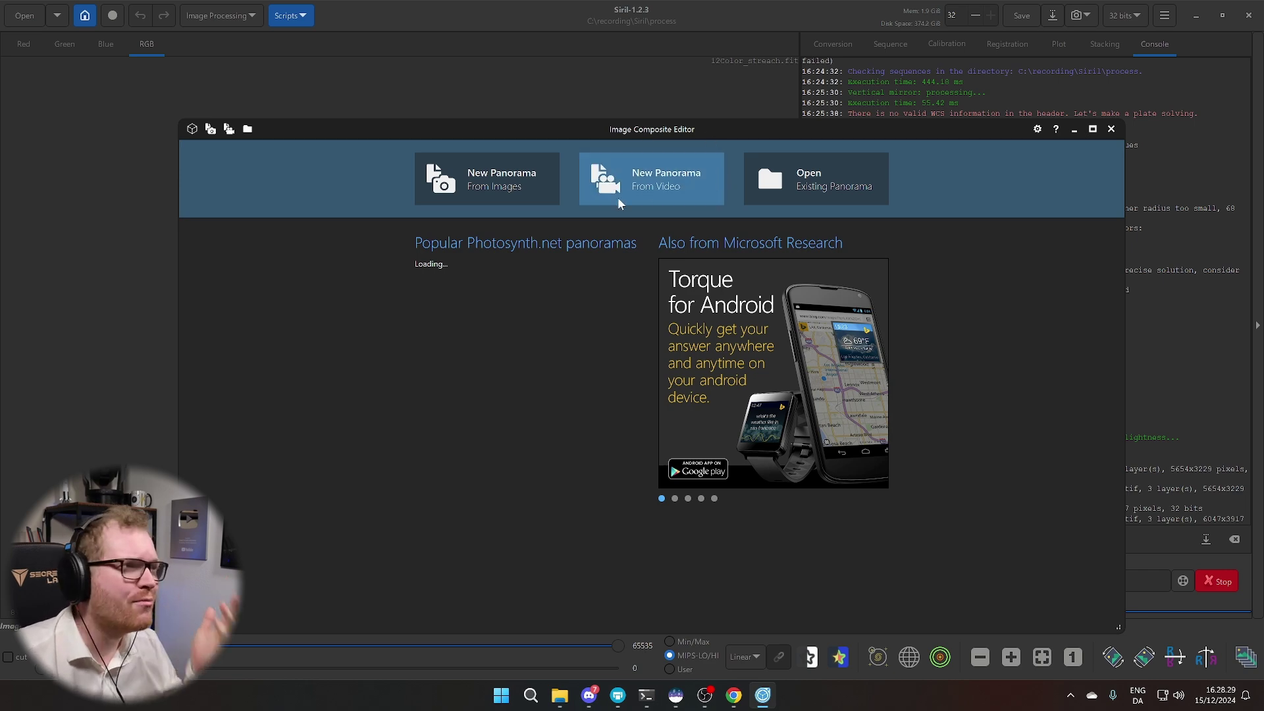
click(487, 181)
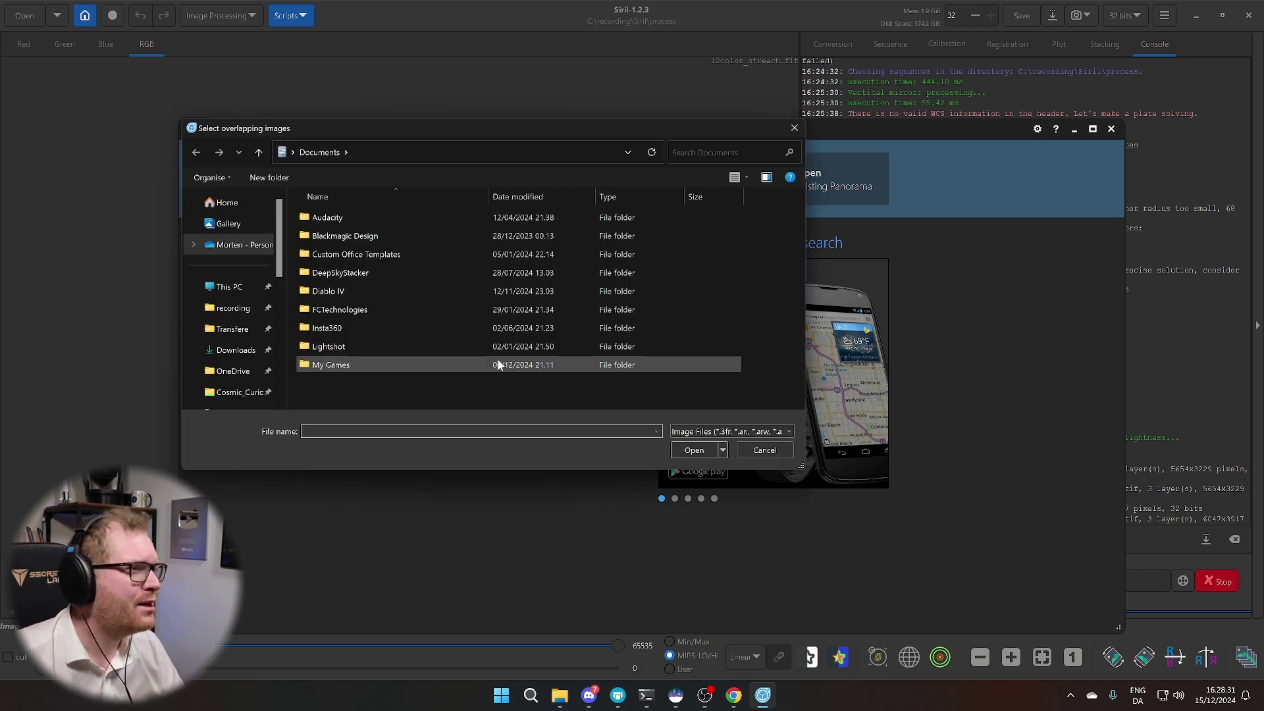
drag(416, 131, 638, 248)
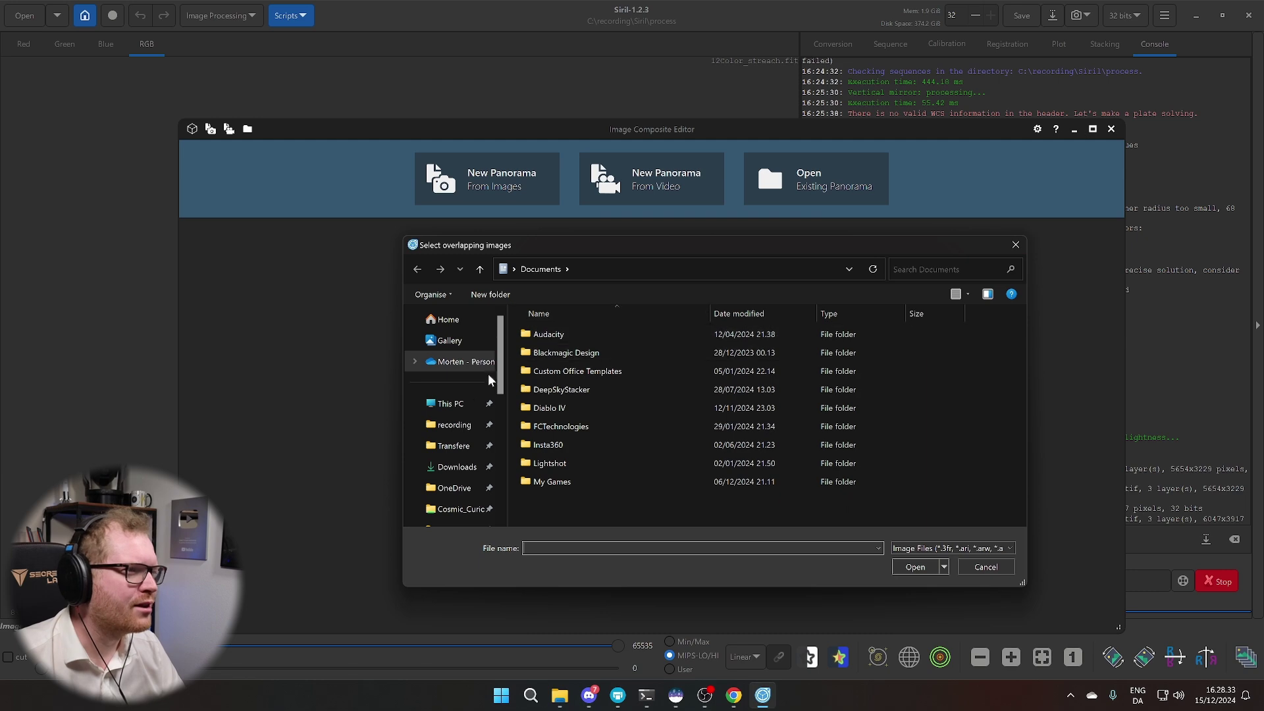
click(454, 424)
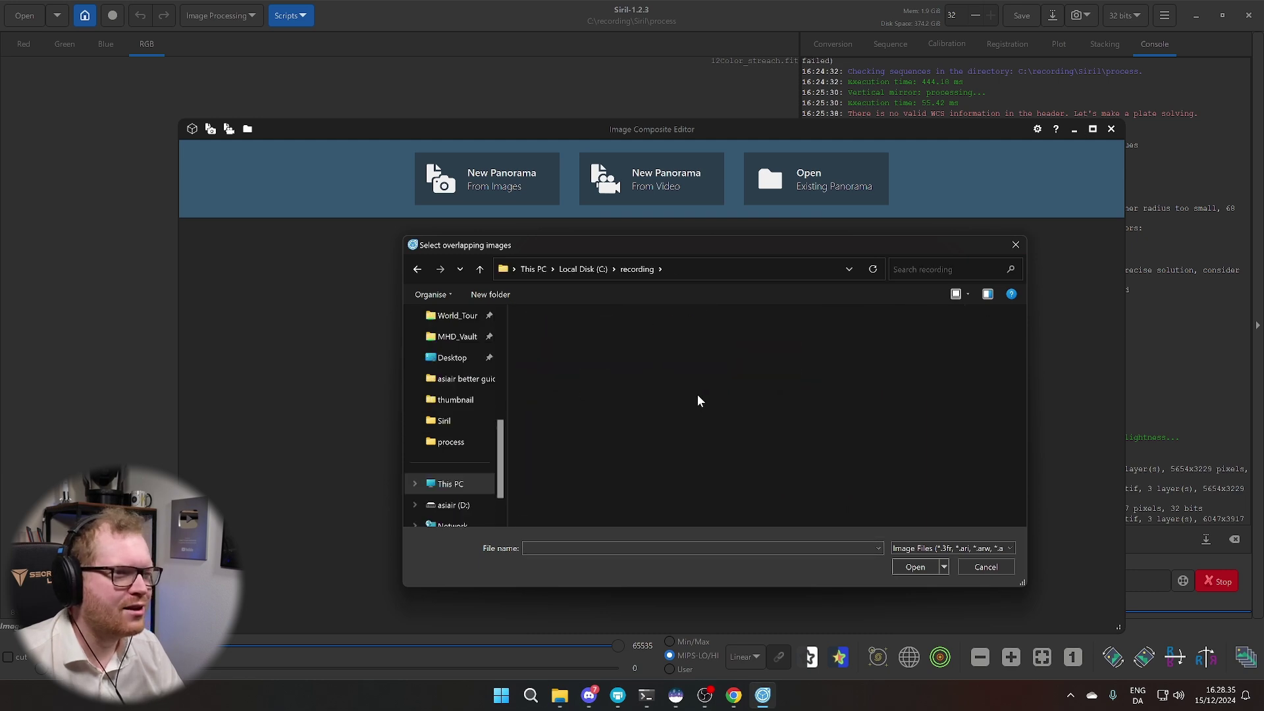
click(699, 359)
ctrl+click(756, 369)
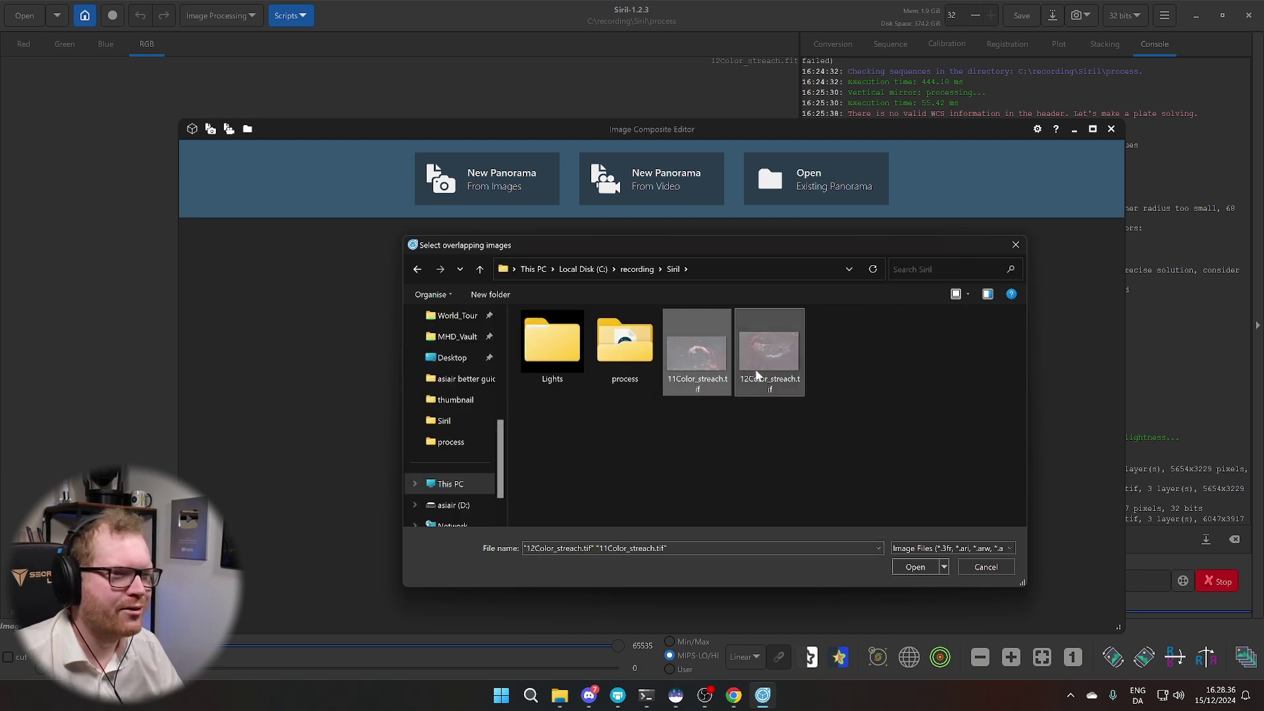
click(913, 569)
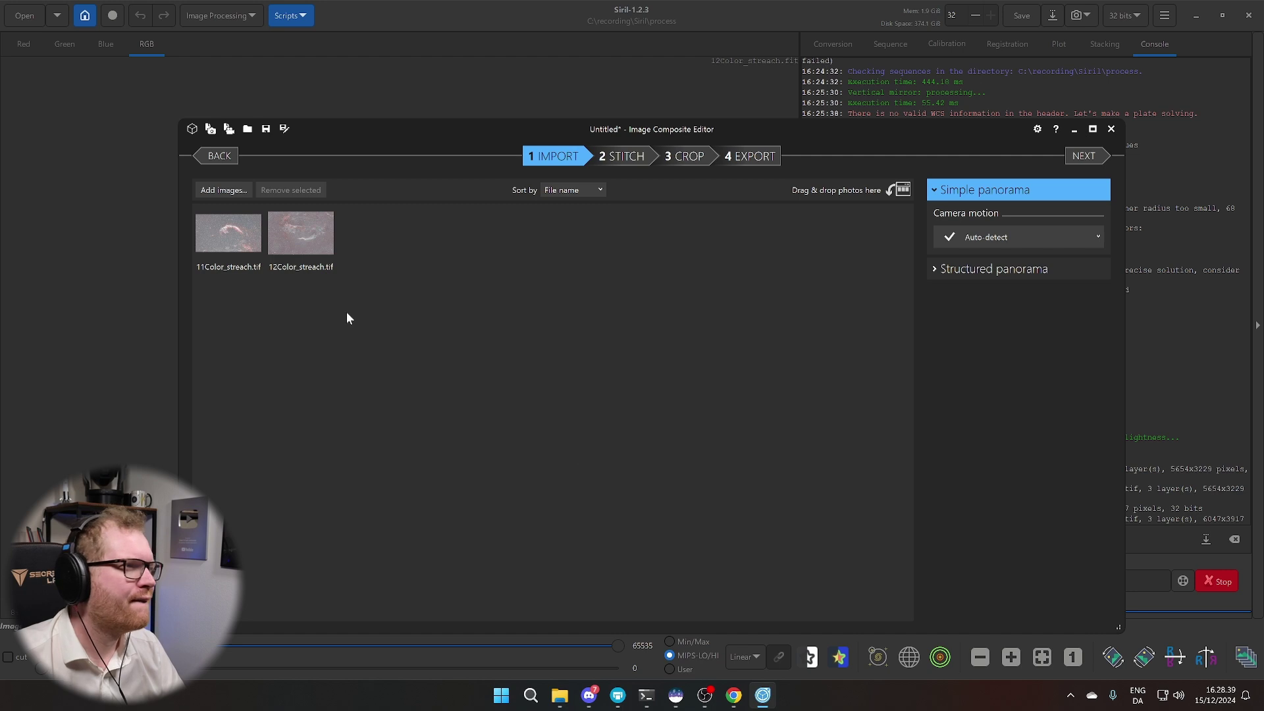
click(310, 268)
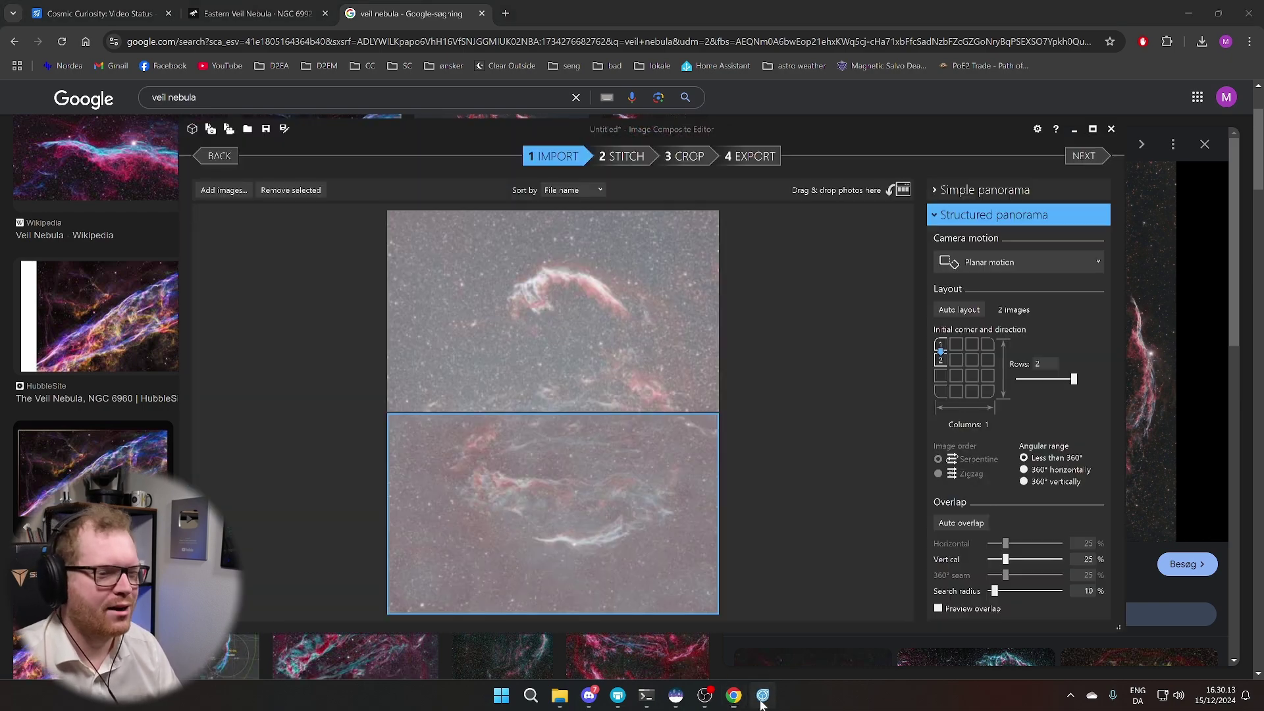
- Switch from the Chrome reference image back to Image Composite Editor
click(762, 693)
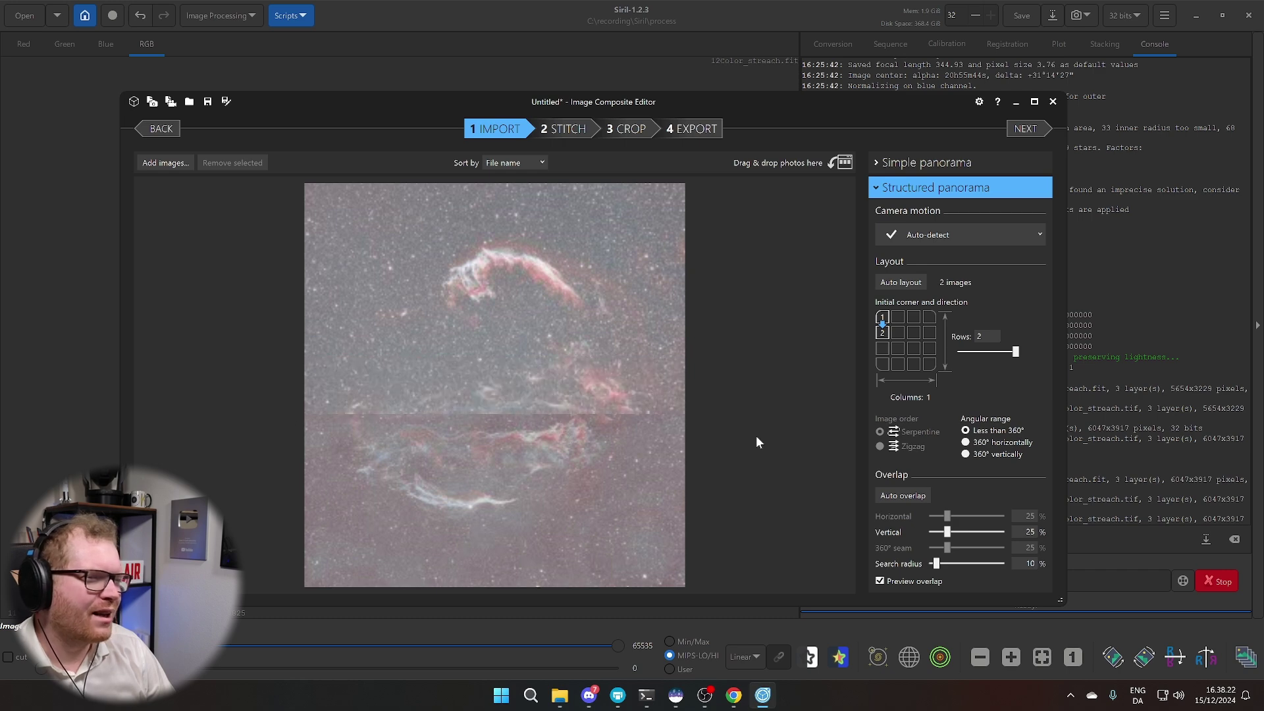
- Set search radius to 100%, retry stitching, and dismiss both 'Could not stitch' errors
drag(940, 564, 1007, 563)
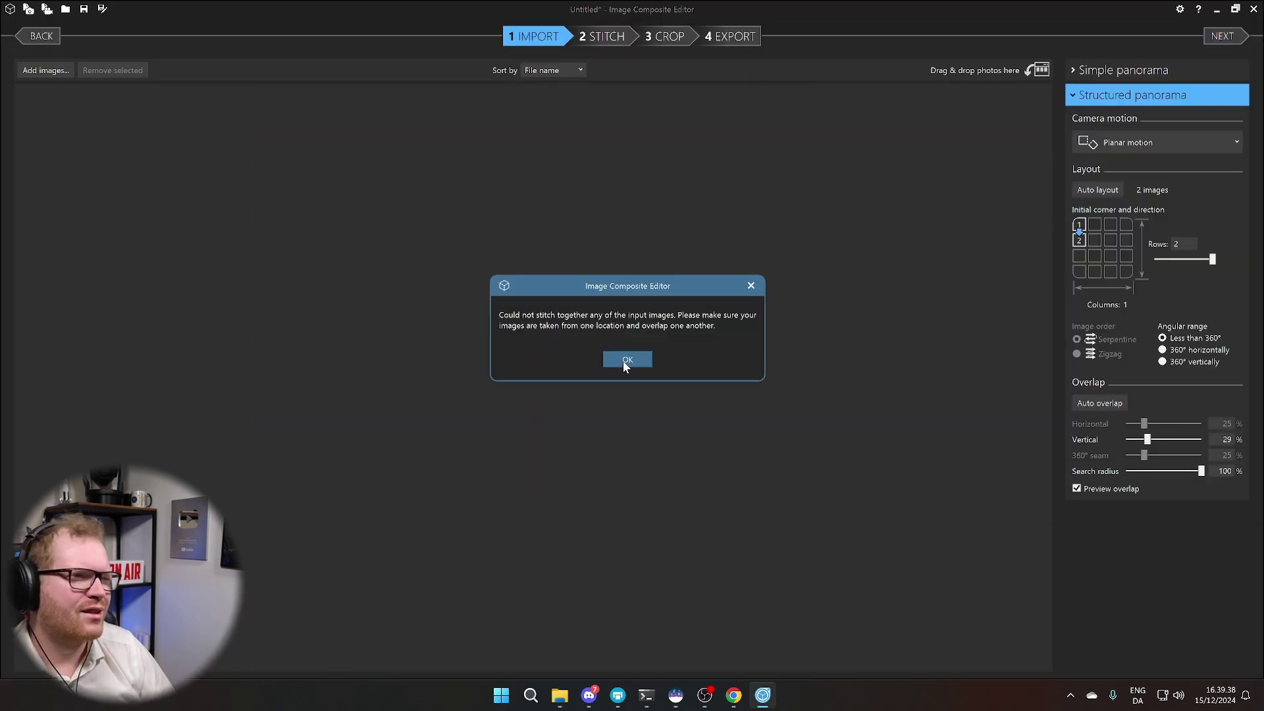
click(626, 362)
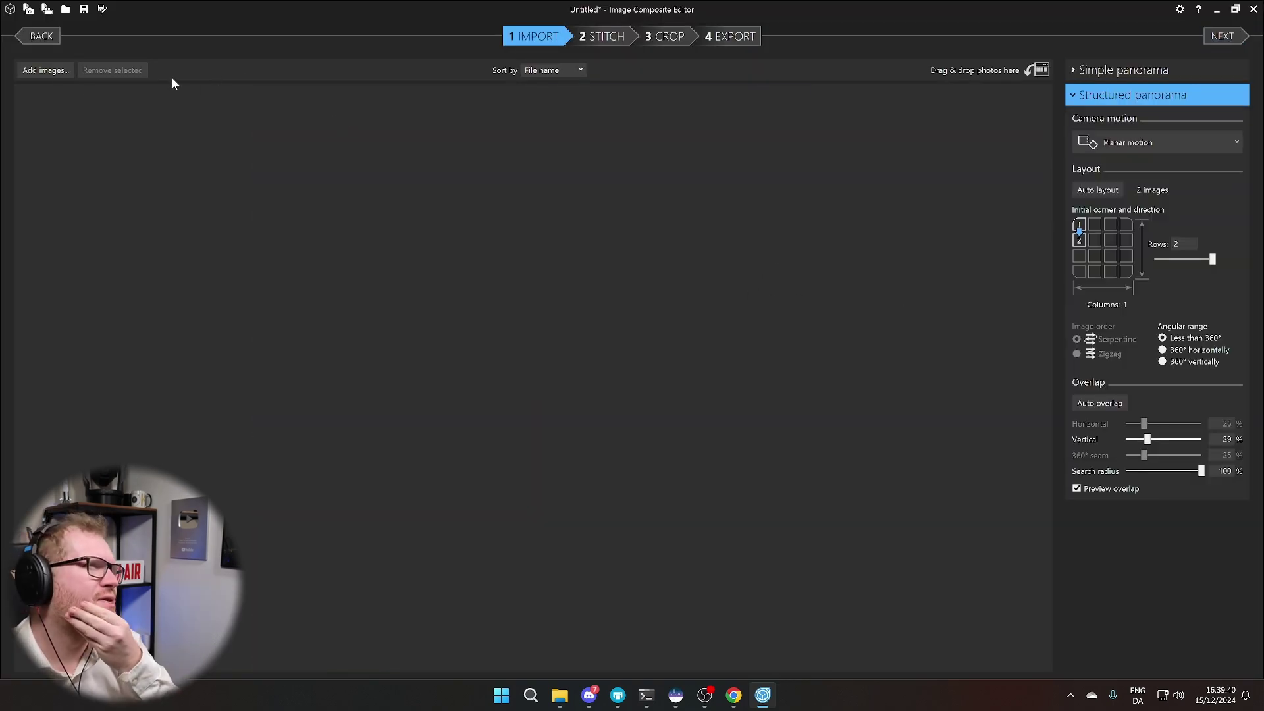
click(593, 39)
click(627, 360)
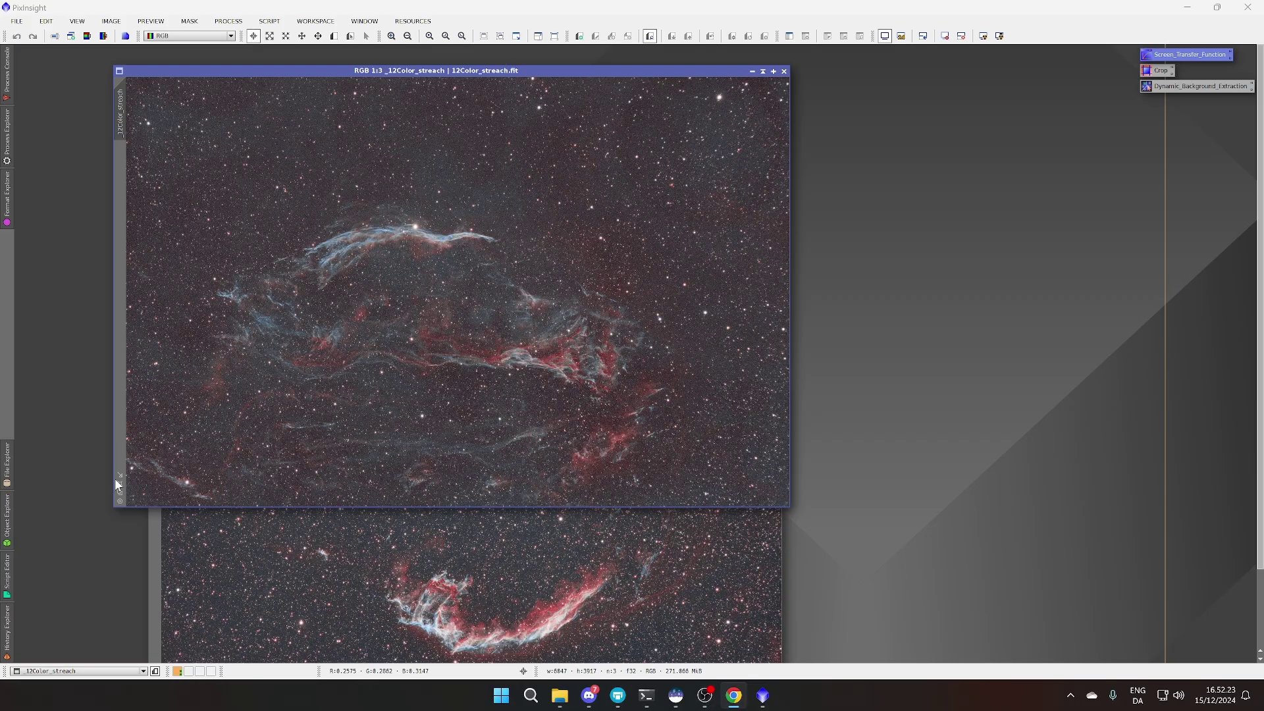
- Merge the two aligned panels with GradientMergeMosaic and enlarge the MergeMosaic window
click(228, 21)
mouse_move(257, 41)
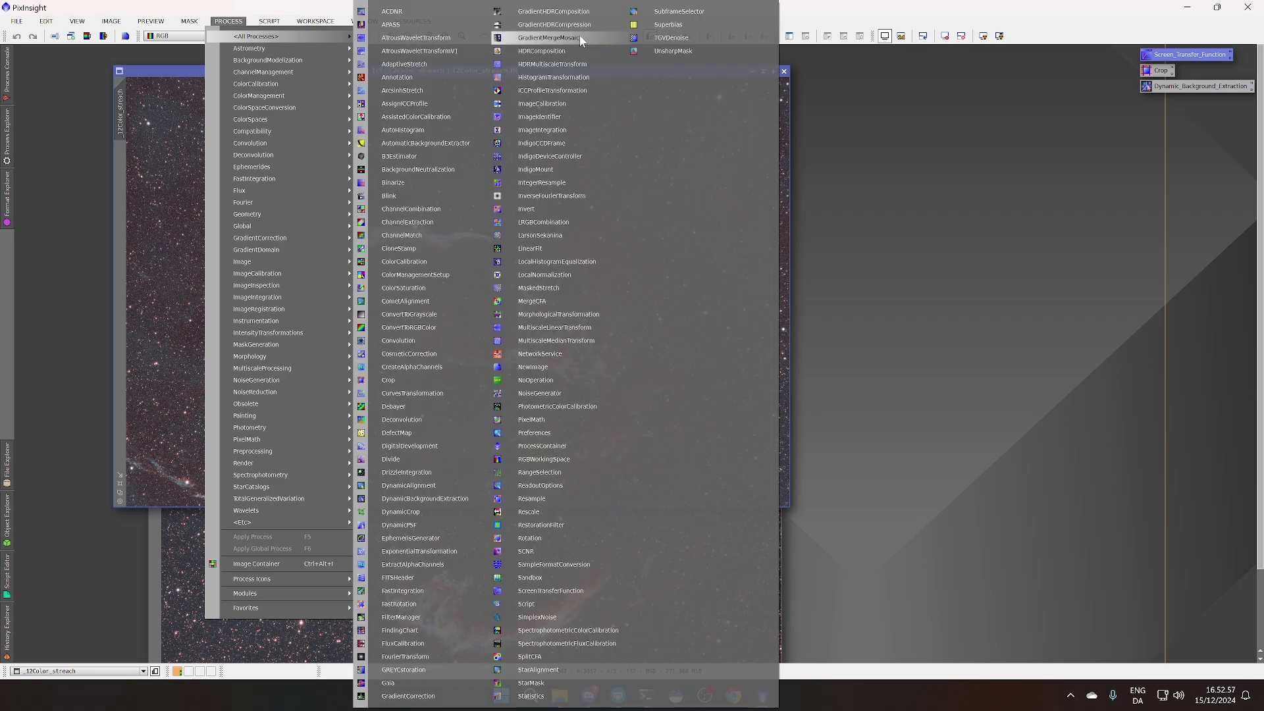
click(581, 38)
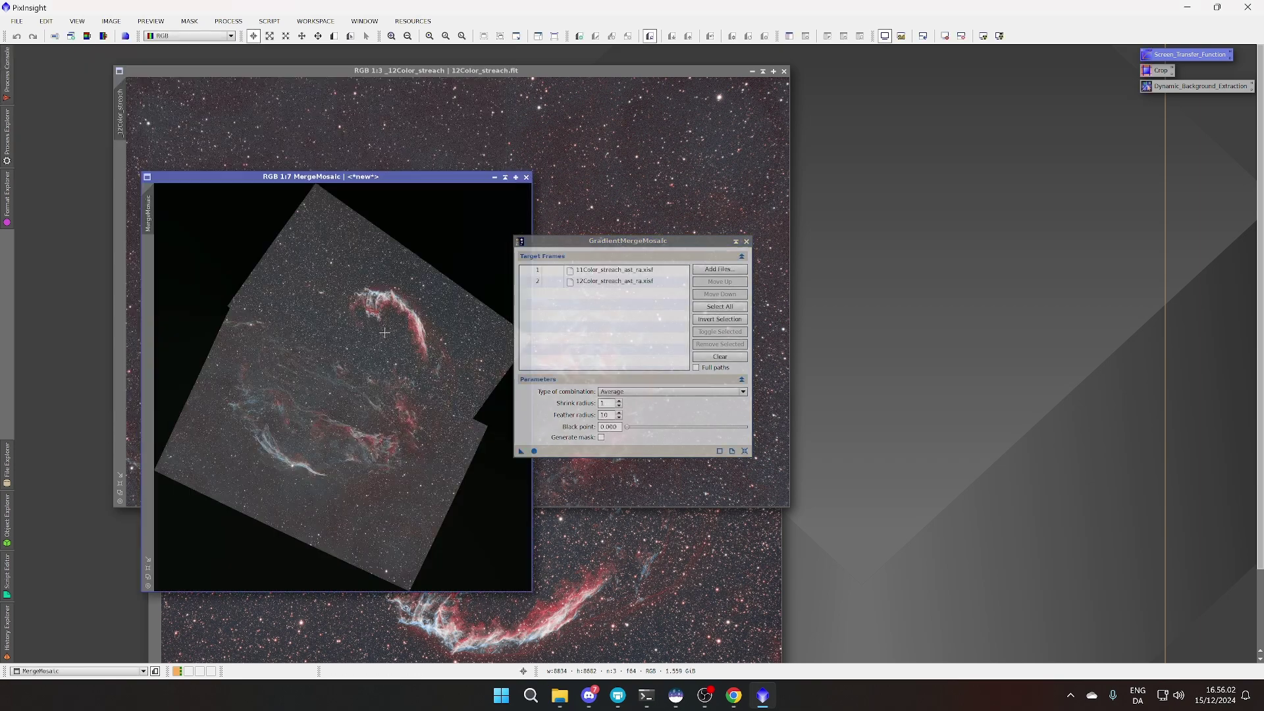
drag(454, 175, 708, 175)
scroll(646, 402, up, 1)
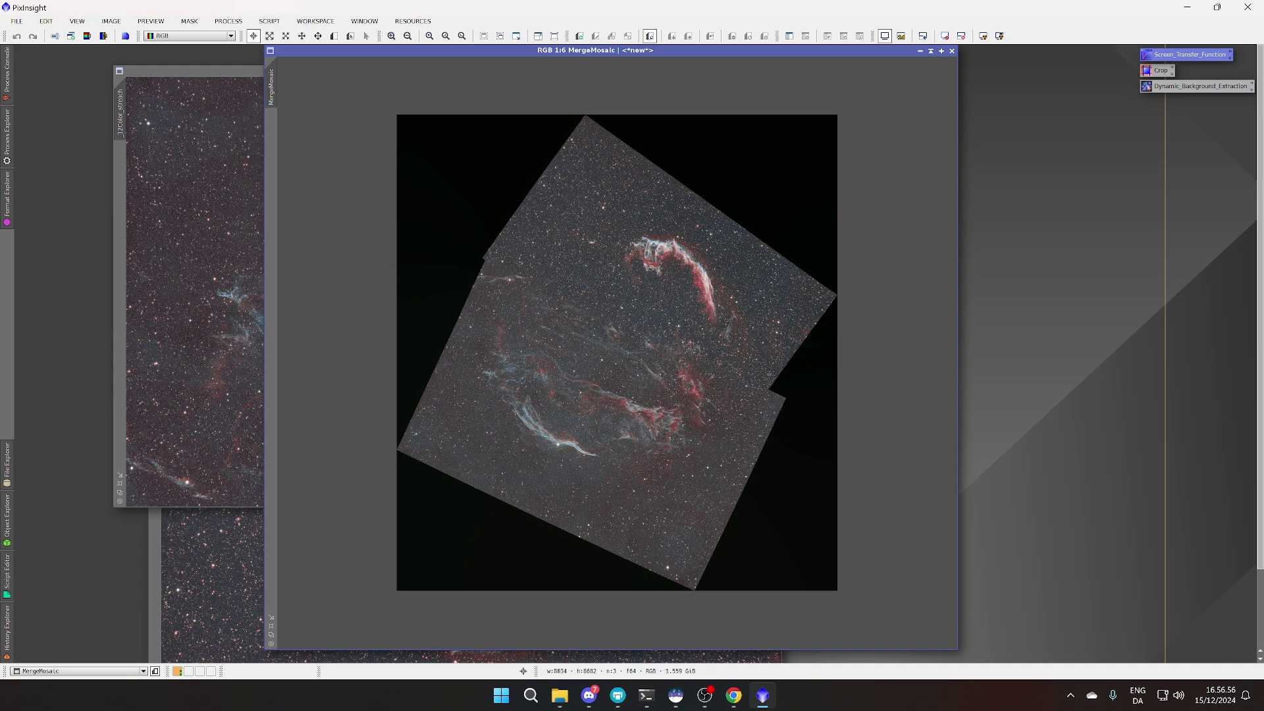
- Rotate the mosaic upright with the Rotation process
click(229, 21)
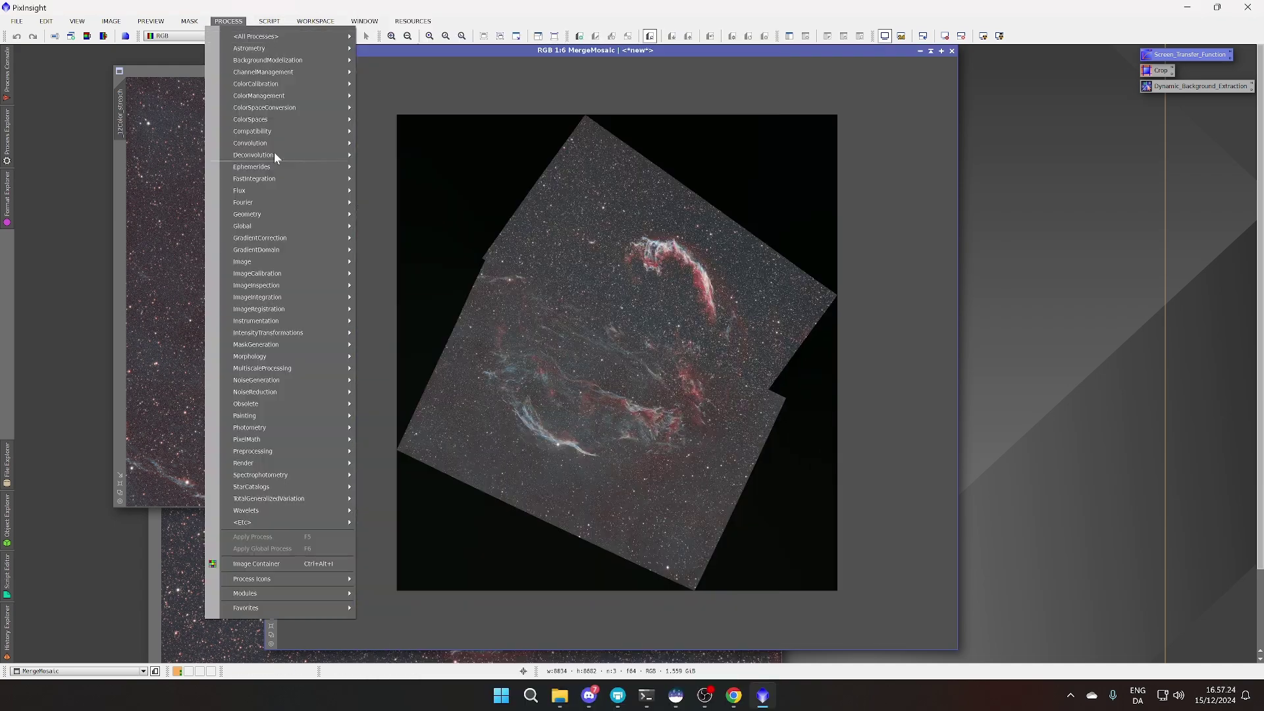
mouse_move(257, 39)
click(546, 522)
click(841, 440)
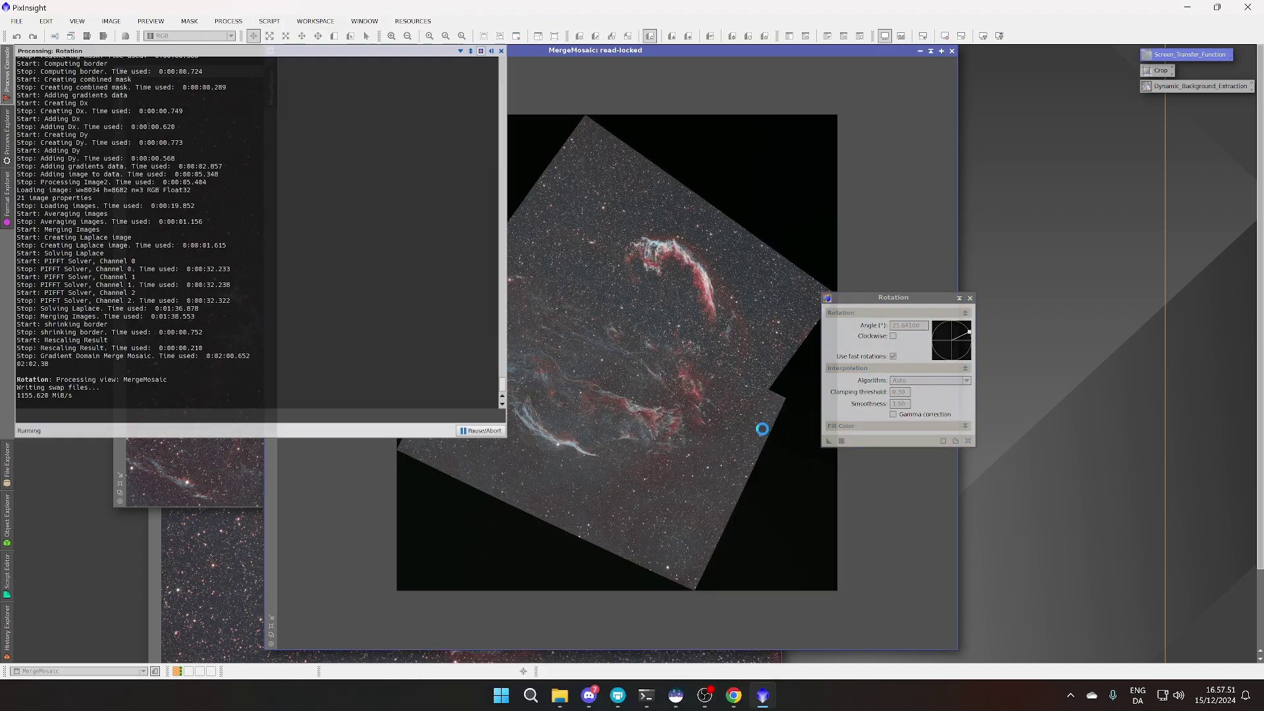
click(969, 297)
- Crop the mosaic square with DynamicCrop, trimming the black borders from top, left and bottom
click(315, 21)
click(389, 238)
drag(633, 224, 930, 245)
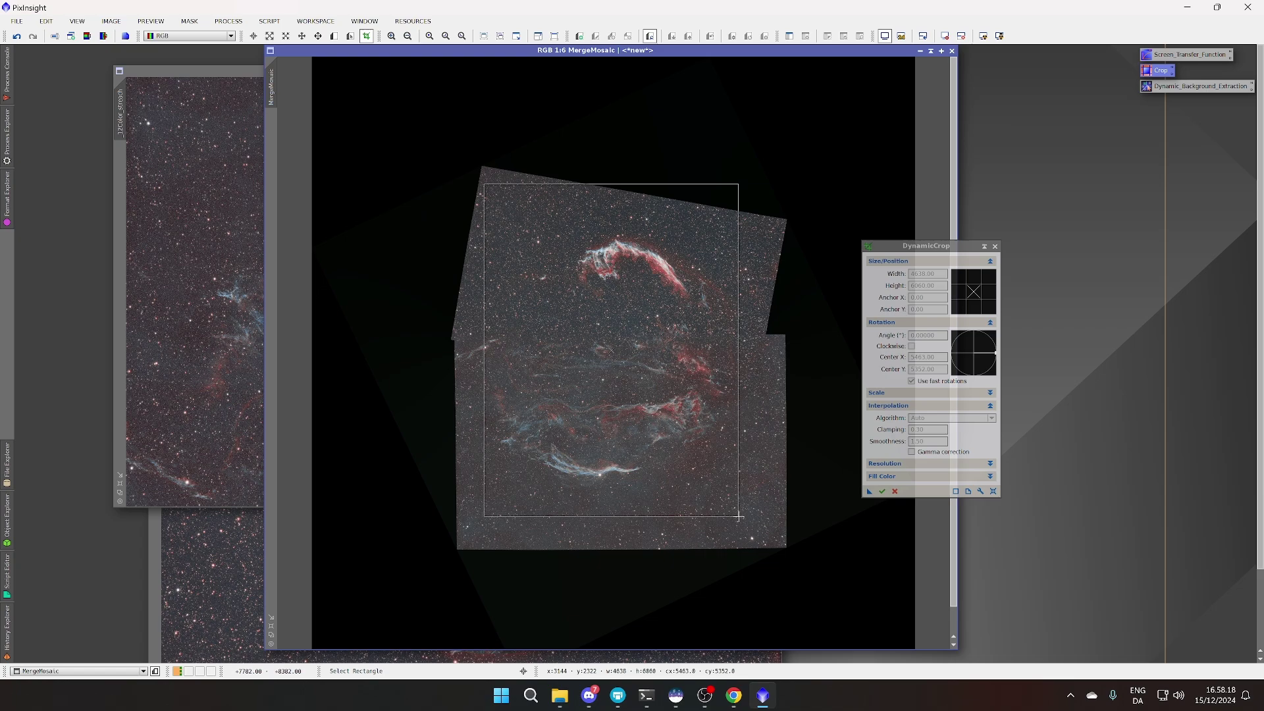
drag(619, 210, 618, 217)
drag(487, 362, 473, 362)
drag(619, 549, 618, 509)
click(881, 491)
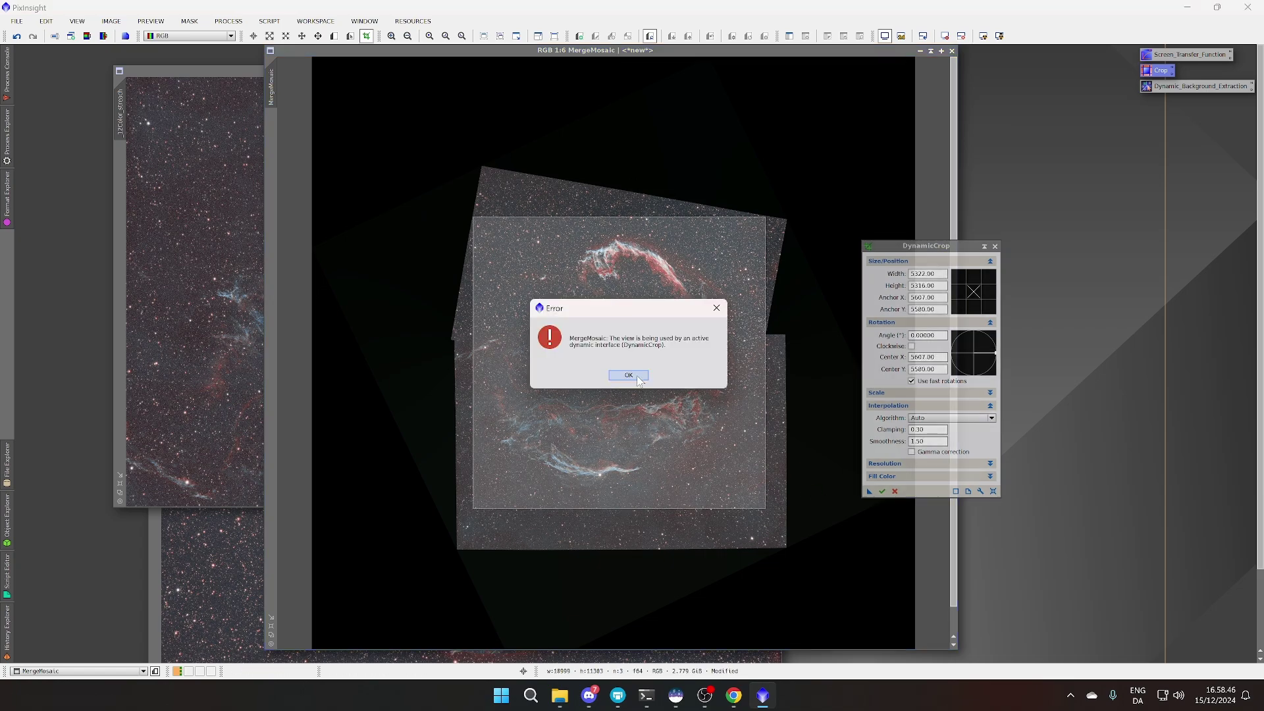
click(631, 382)
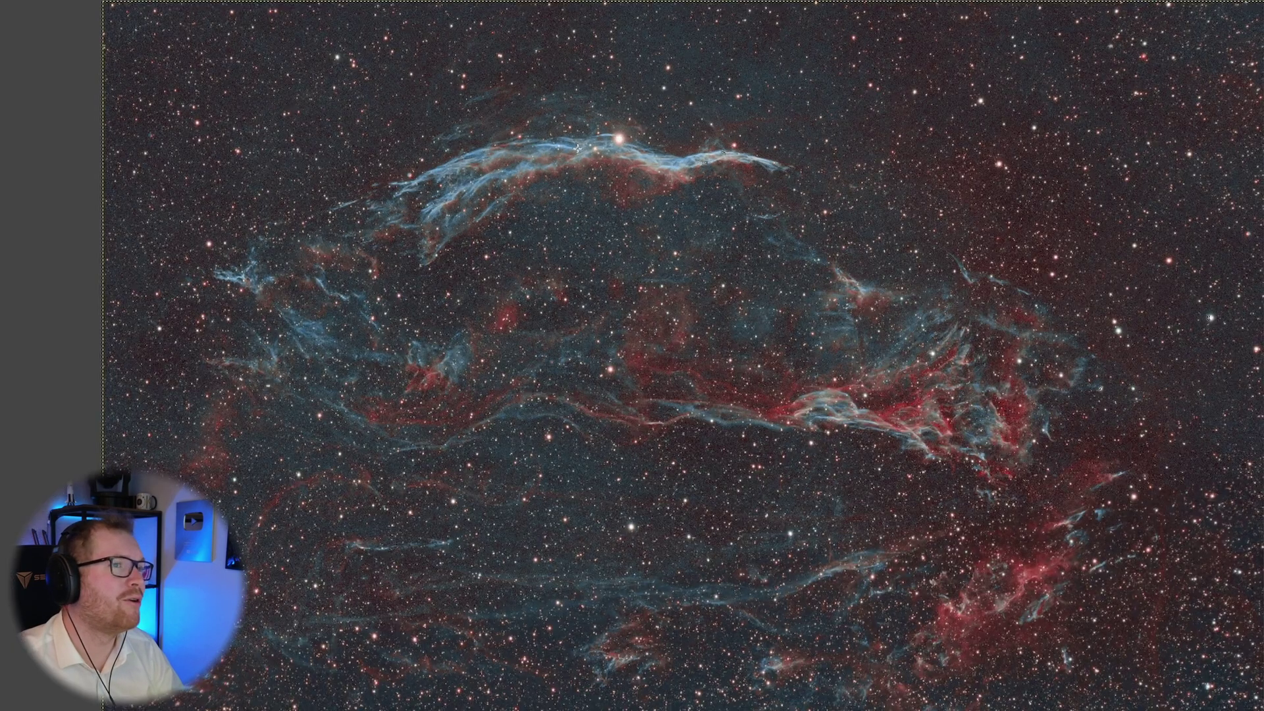
scroll(662, 546, up, 1)
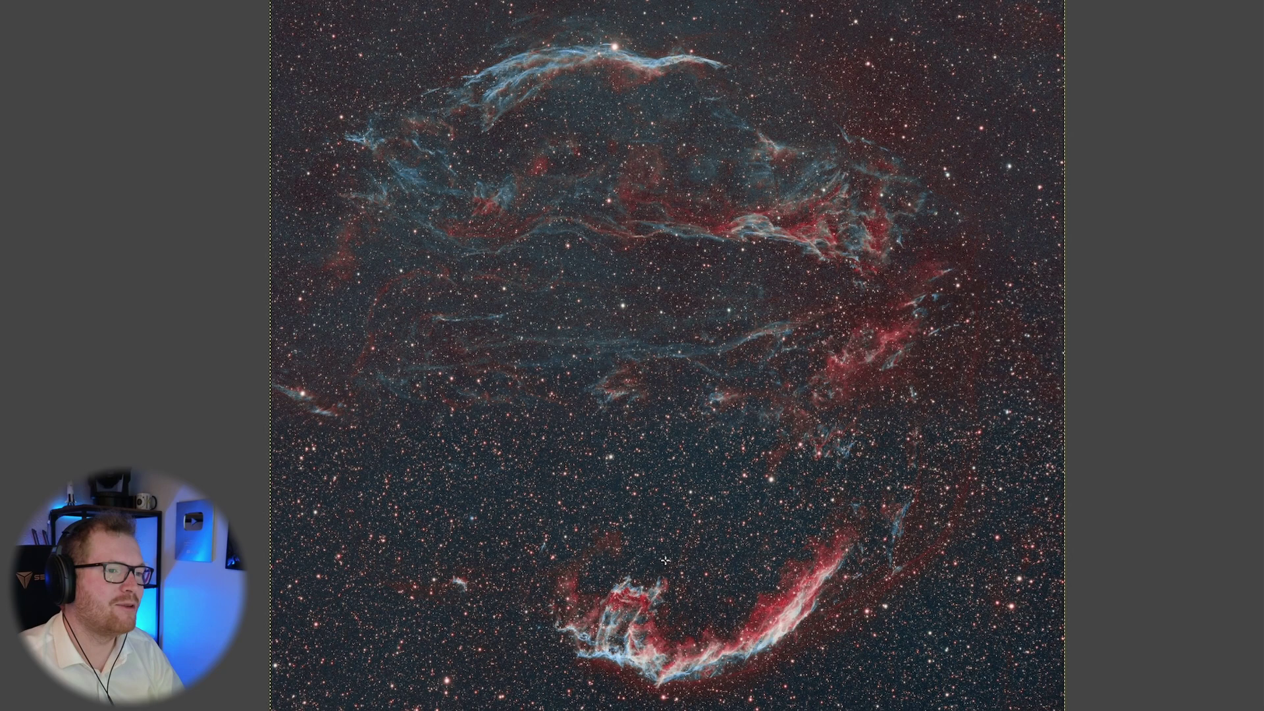
scroll(665, 559, down, 1)
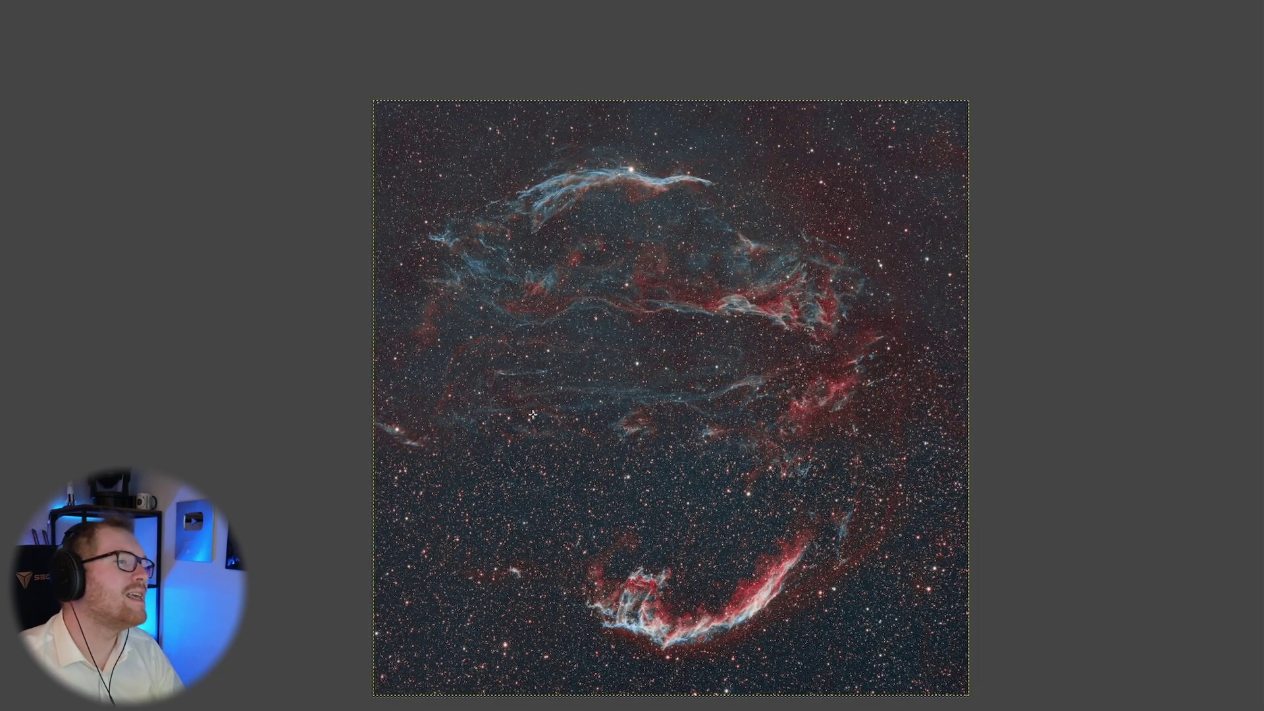